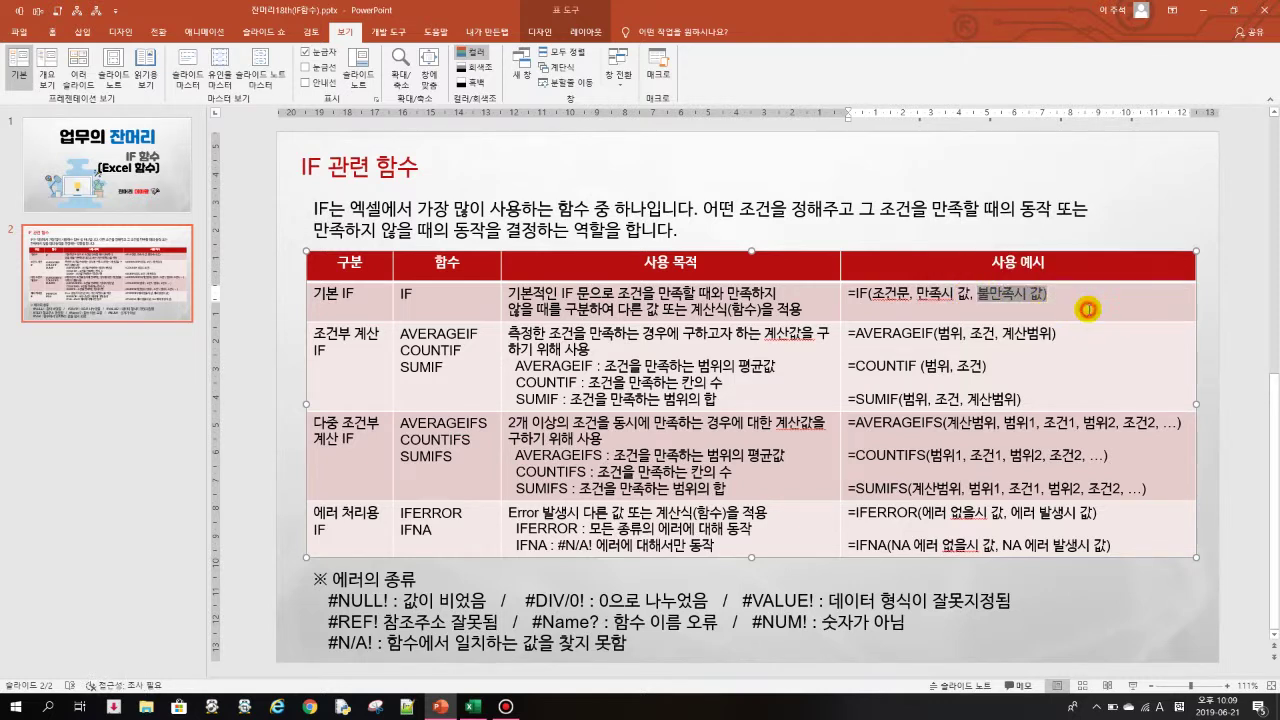
pyautogui.click(1088, 308)
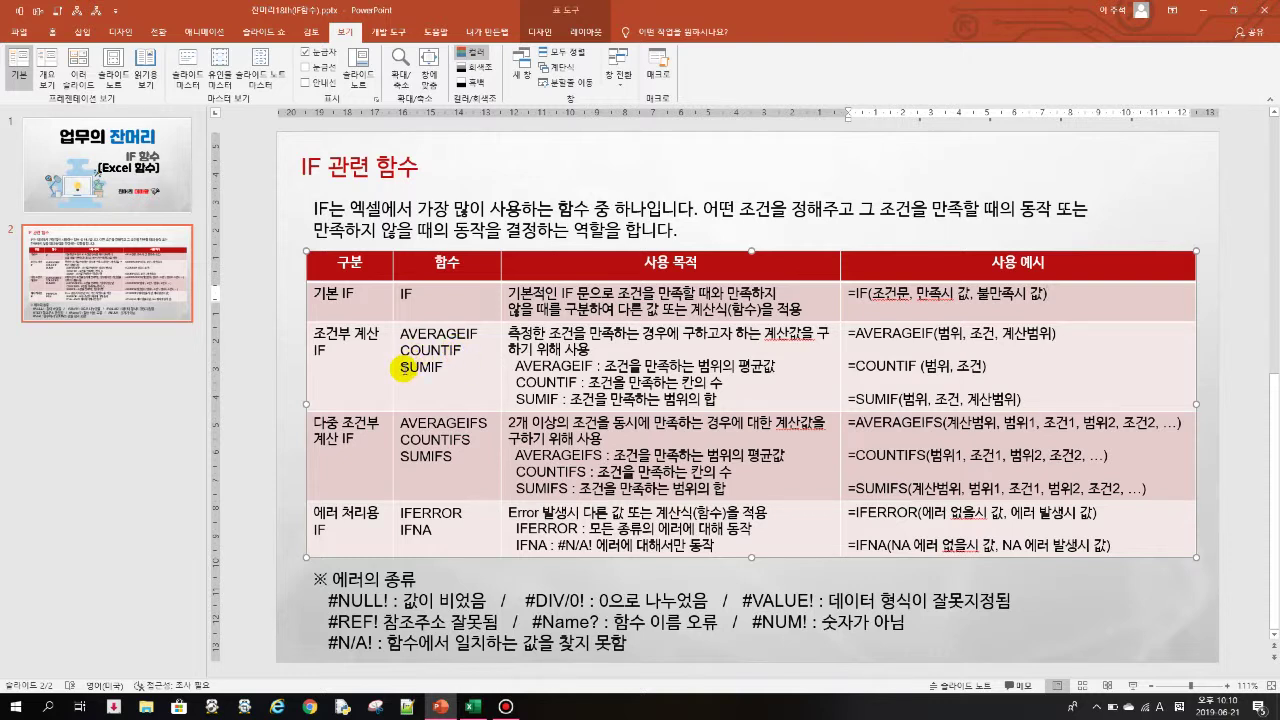
pyautogui.moveTo(400, 330); pyautogui.dragTo(442, 372)
pyautogui.click(650, 382)
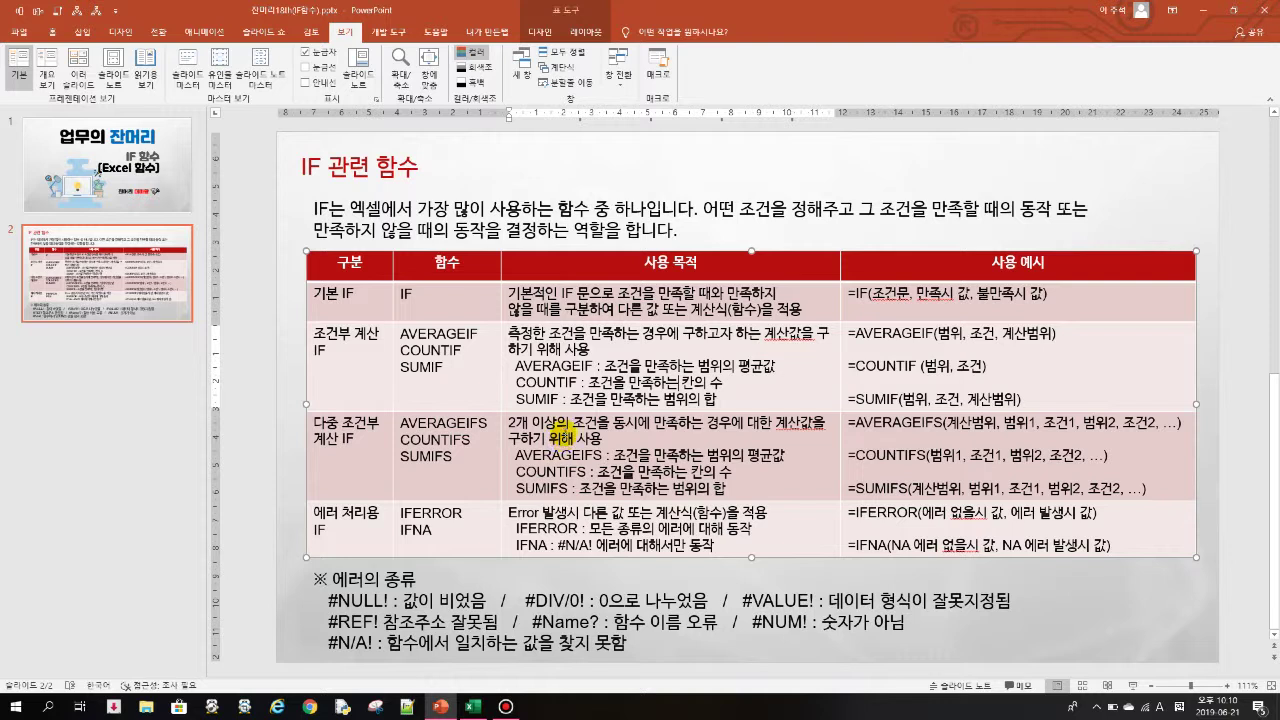
pyautogui.click(548, 430)
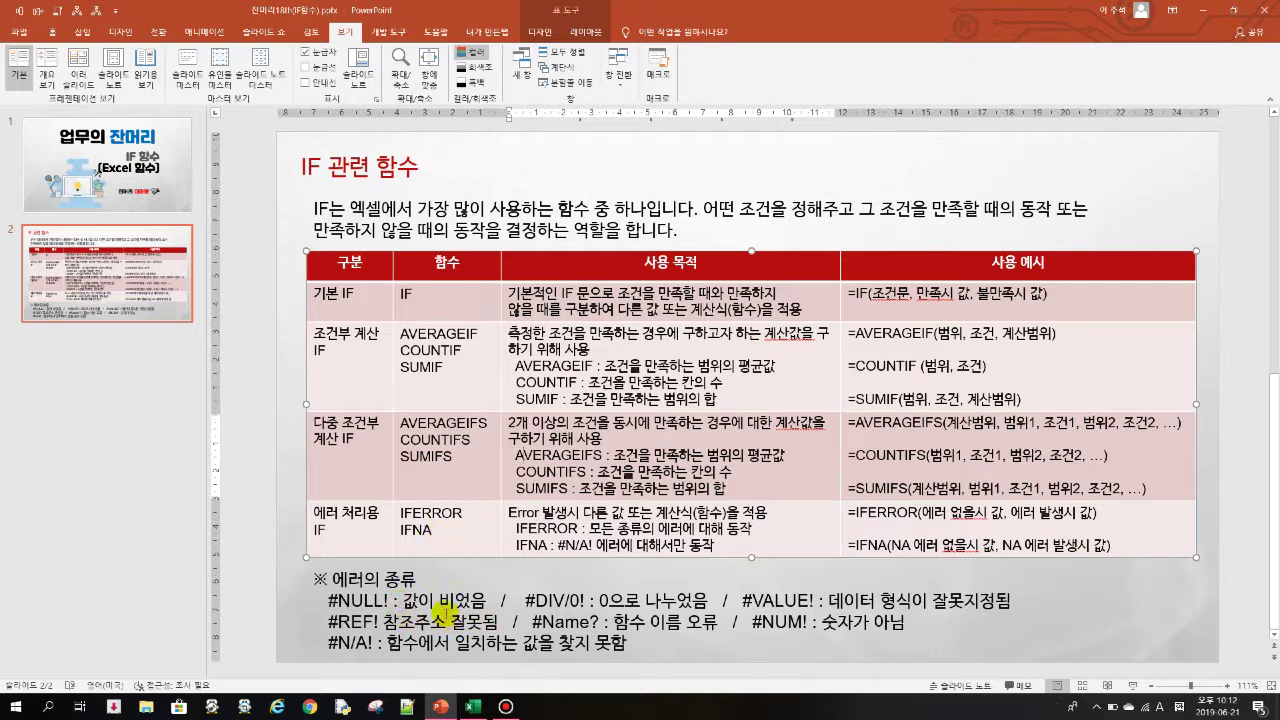
# Step: Switch to the example workbook in Excel and clear the existing results in the IF column, H2:H13
pyautogui.click(480, 708)
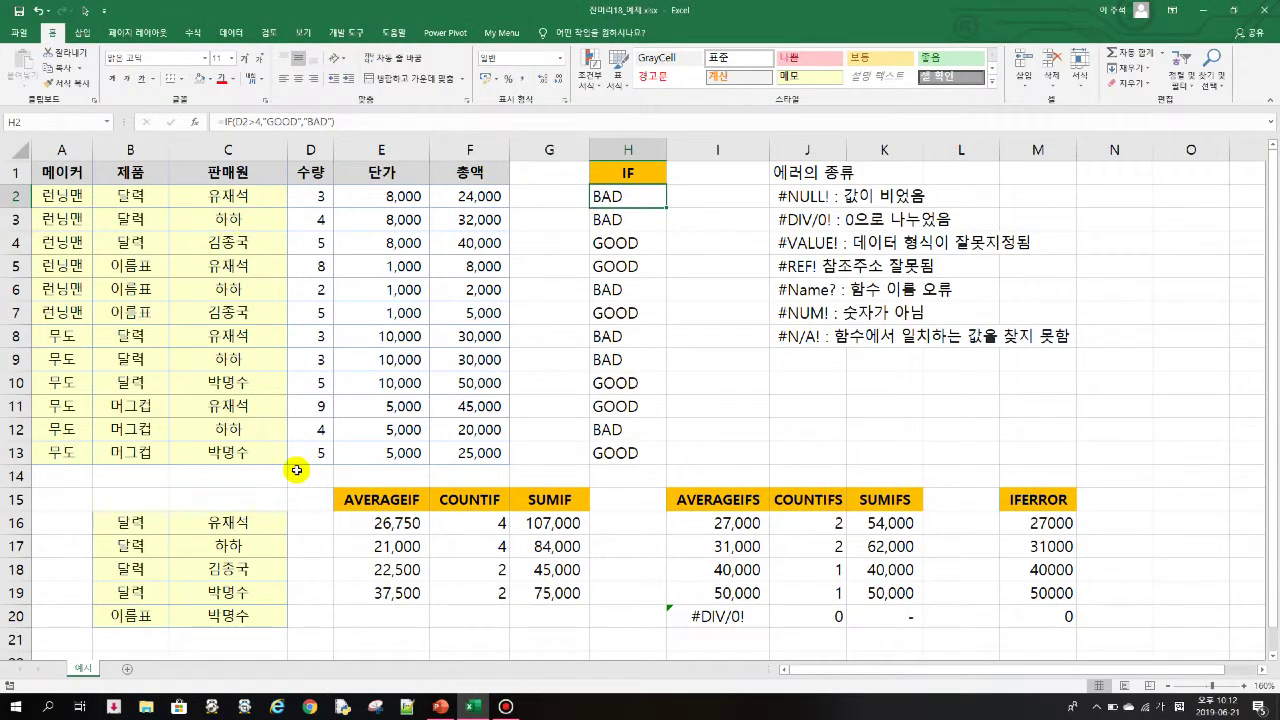
pyautogui.moveTo(603, 196); pyautogui.dragTo(616, 448)
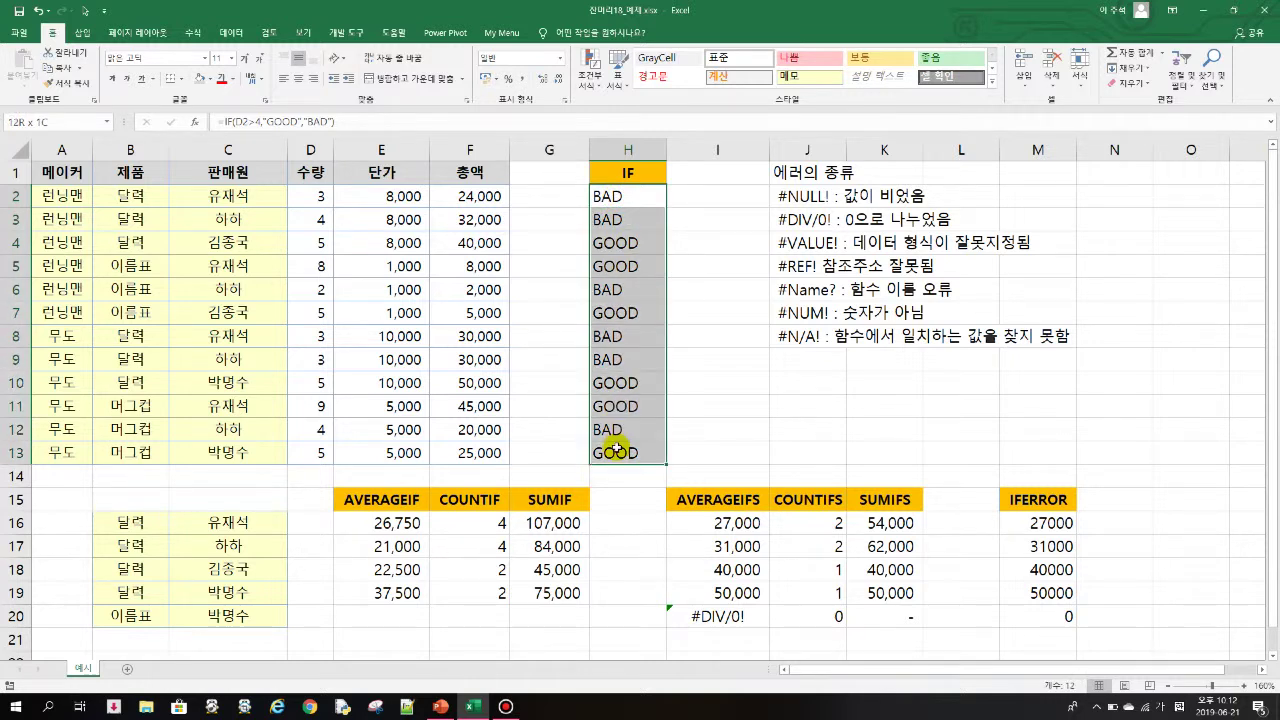
pyautogui.press('Delete')
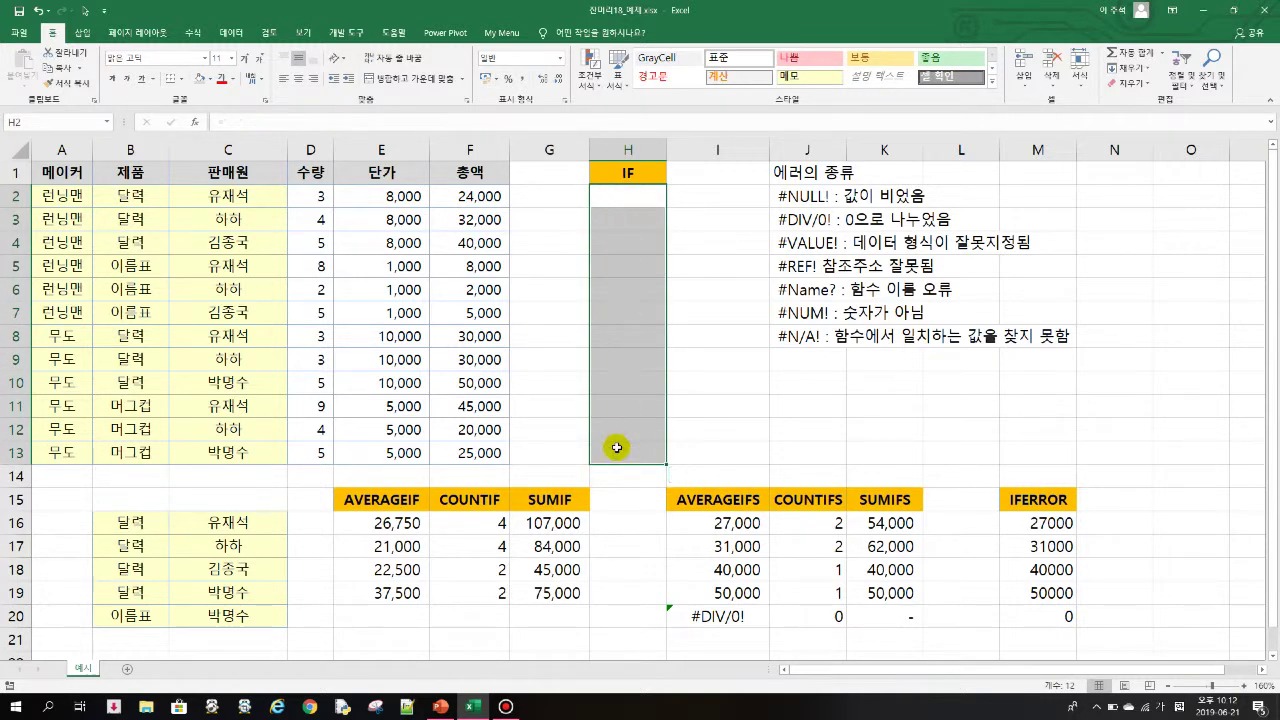
# Step: Enter the formula =IF(D2>3,"Good","Bad") in H2 to rate the first row's quantity
pyautogui.click(612, 210)
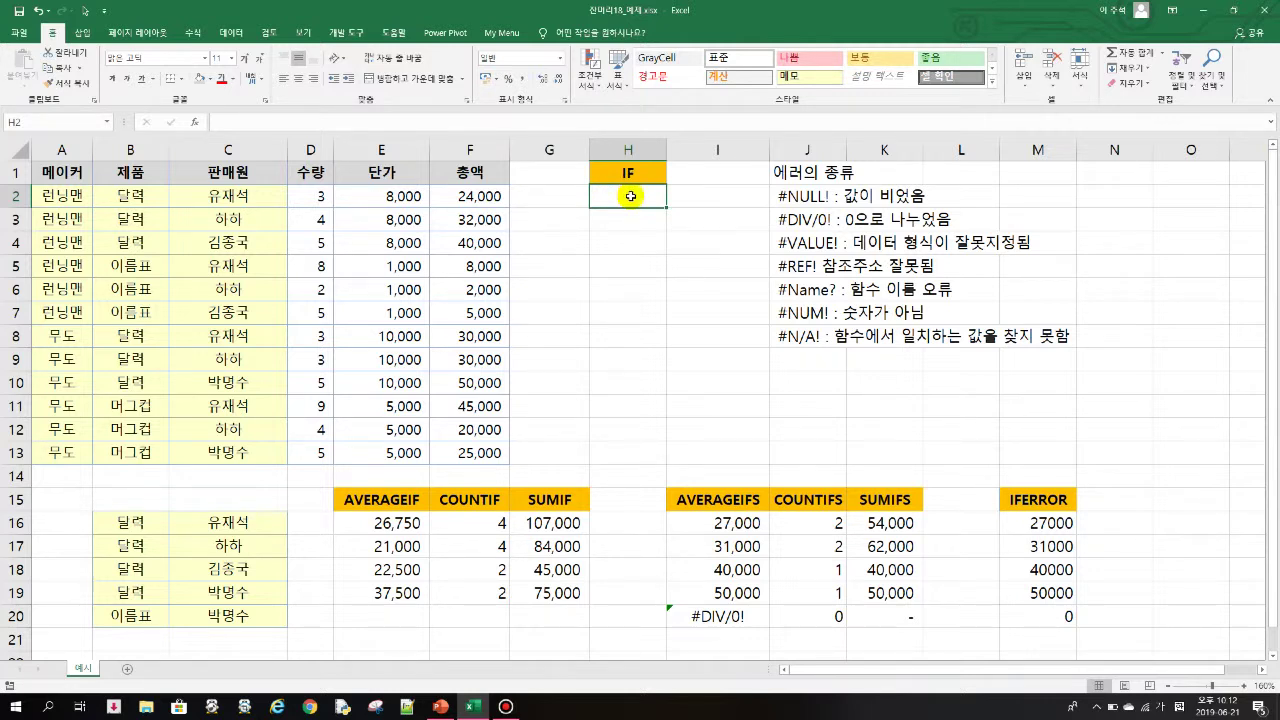
pyautogui.write('=ㅑ')
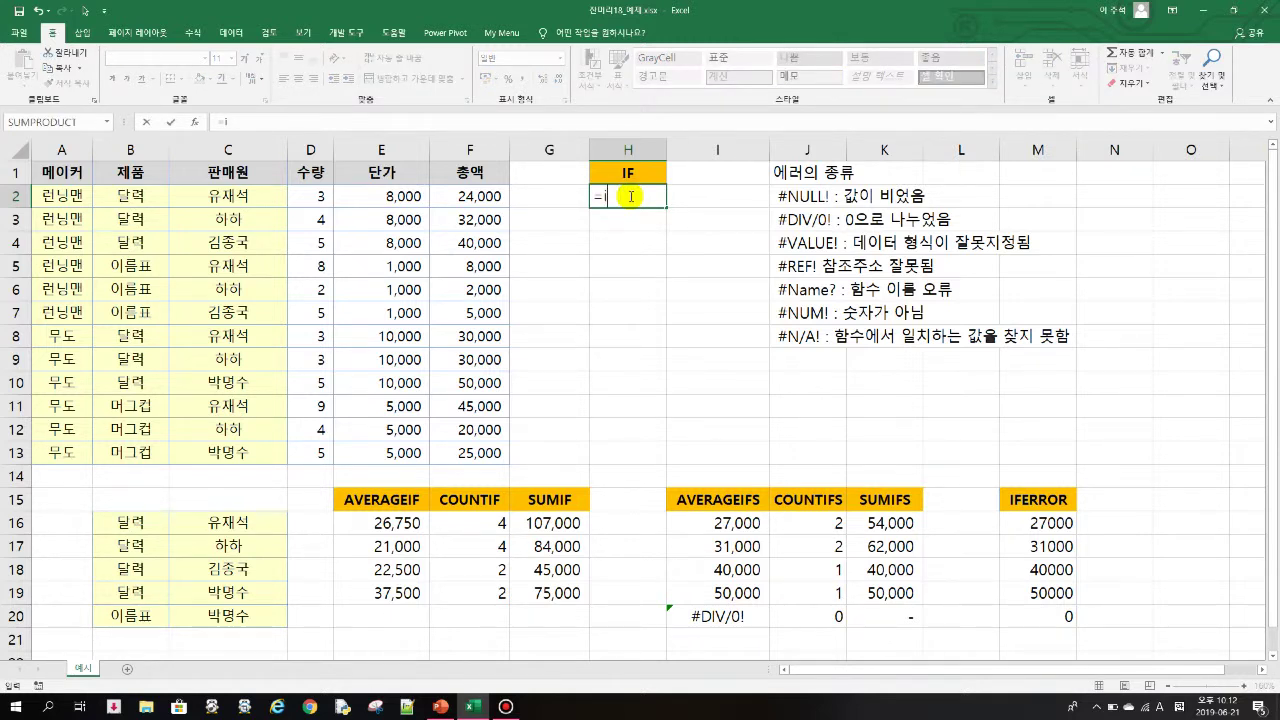
pyautogui.write('if(')
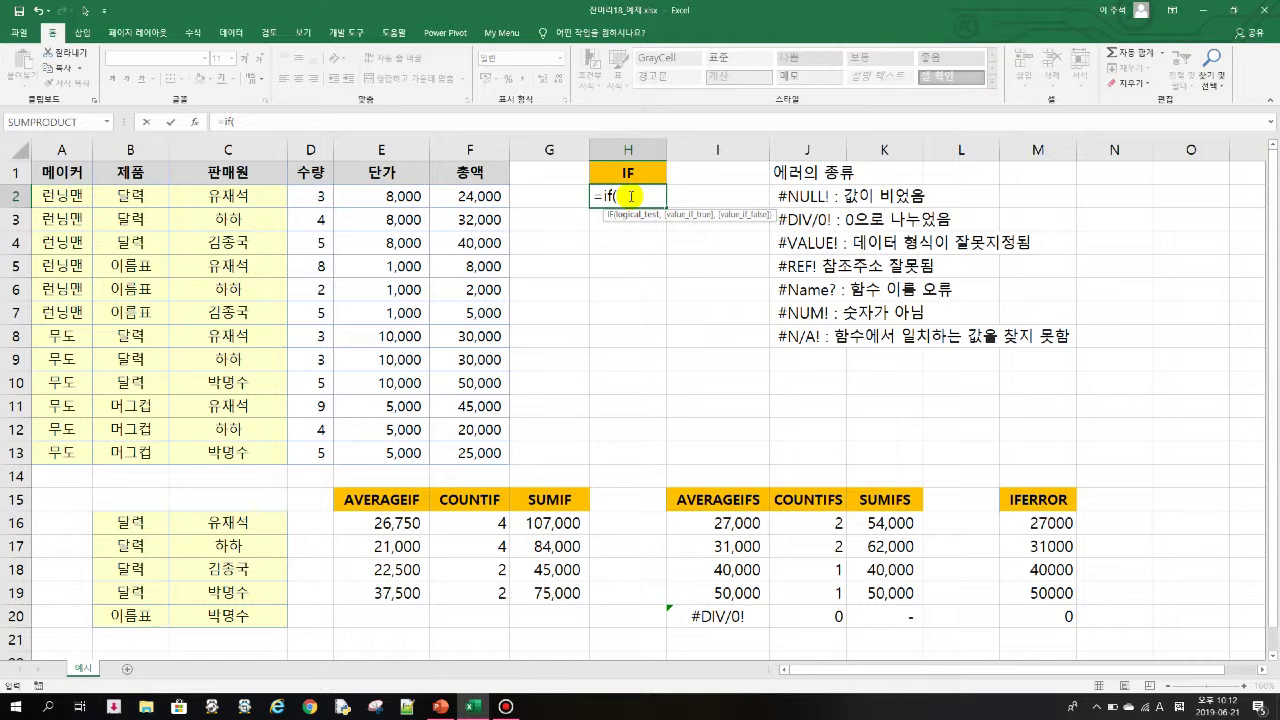
pyautogui.click(312, 196)
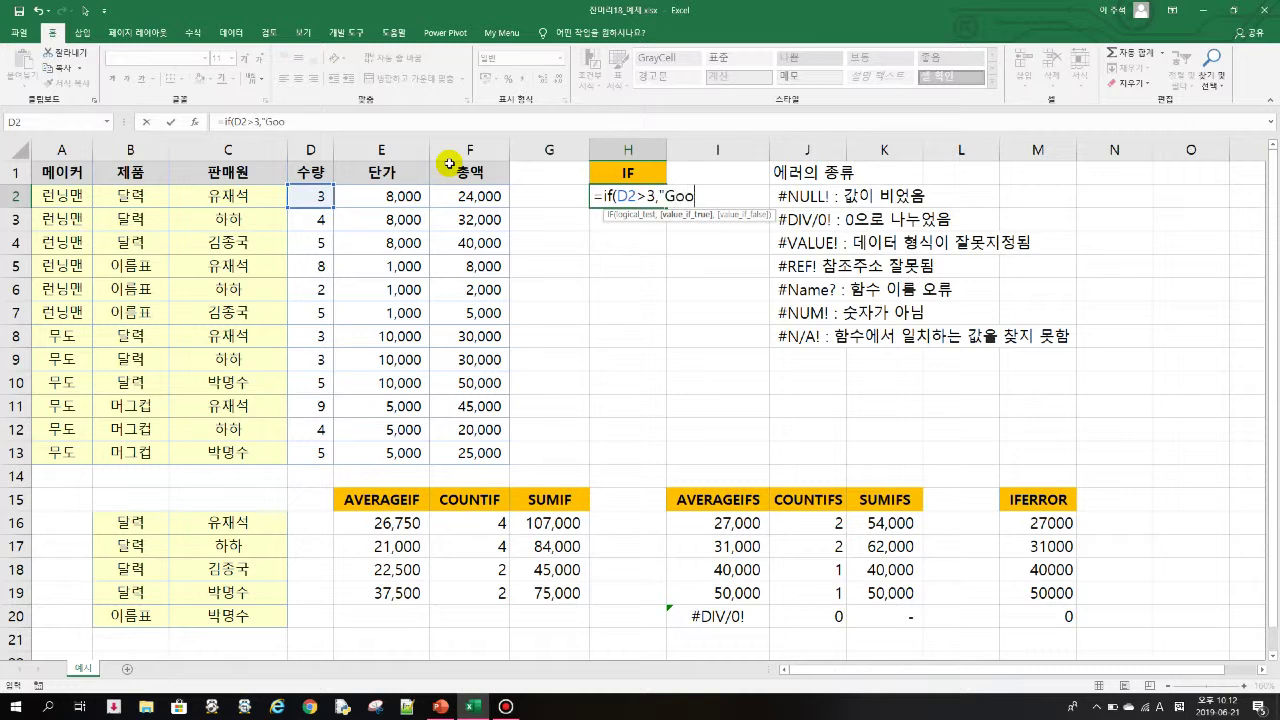
pyautogui.write('","Bad')
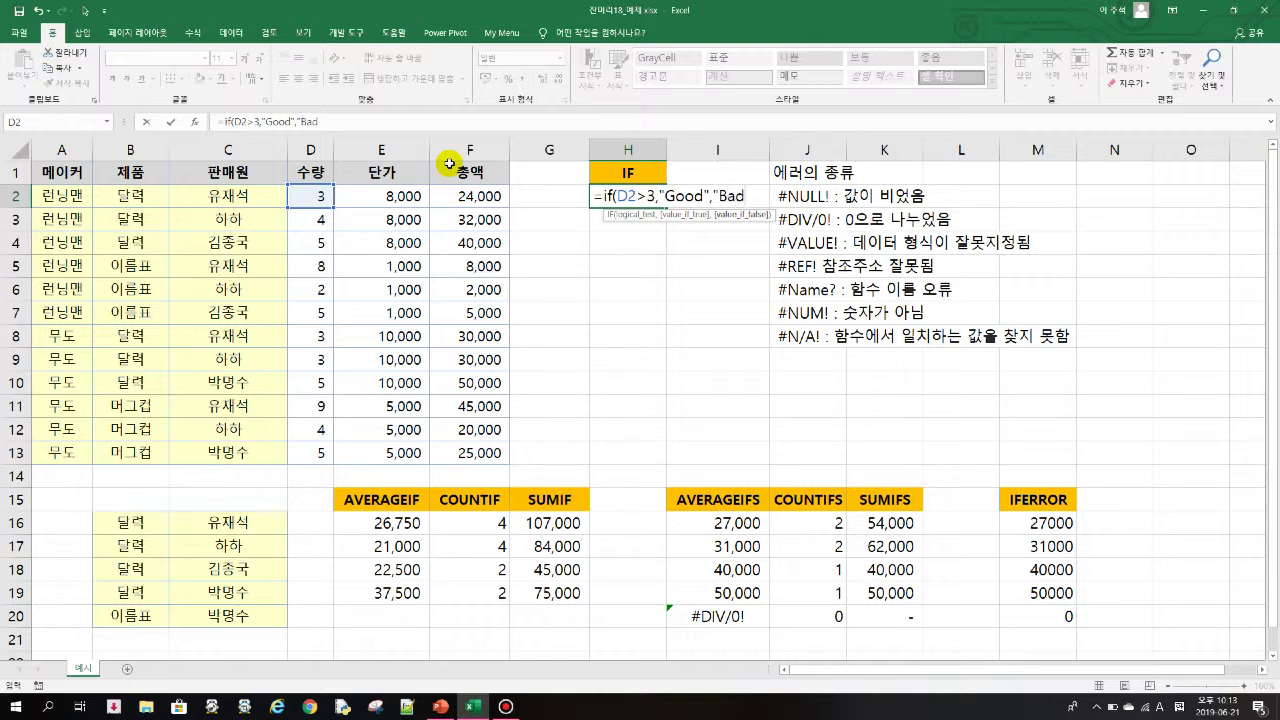
pyautogui.write('")')
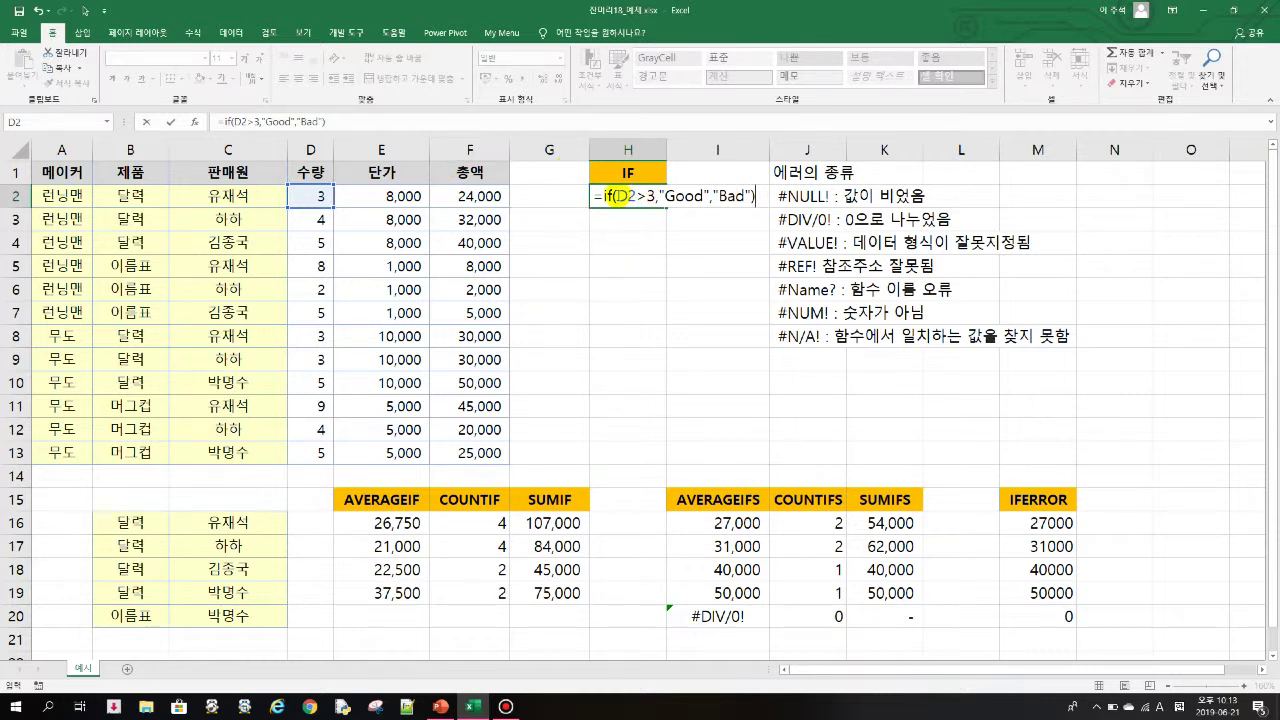
pyautogui.moveTo(614, 196); pyautogui.dragTo(750, 196)
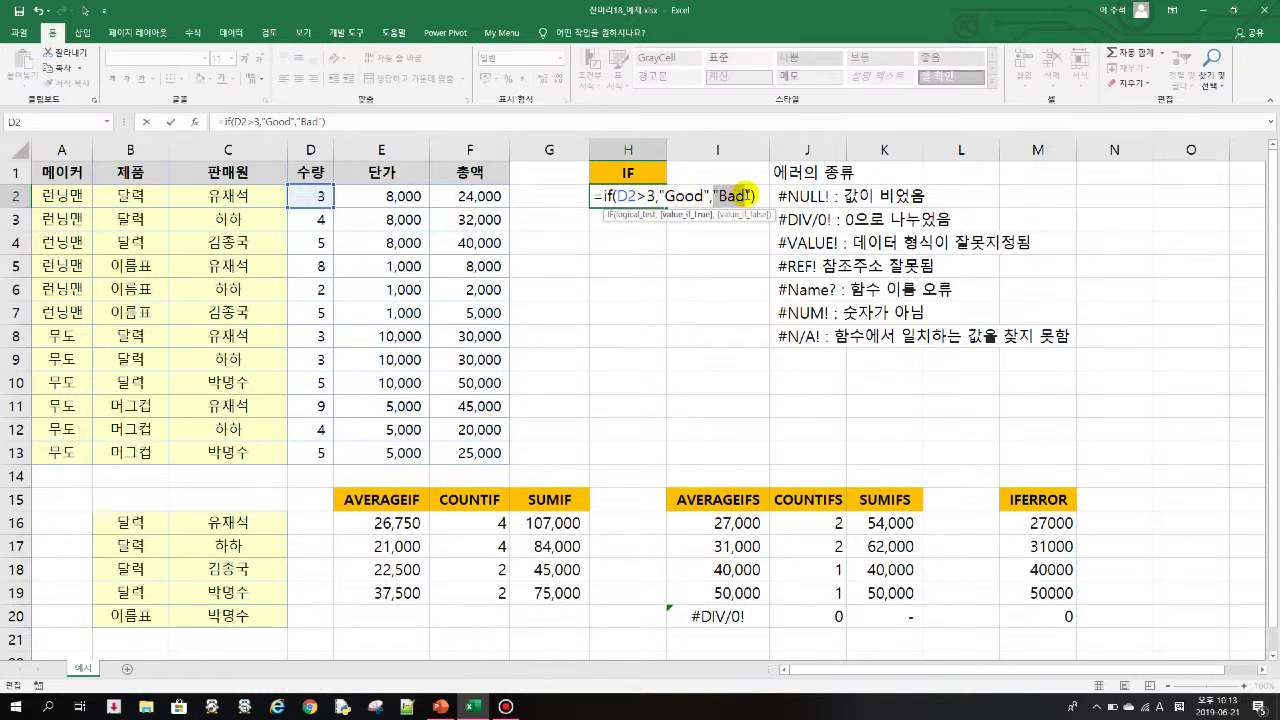
pyautogui.click(729, 196)
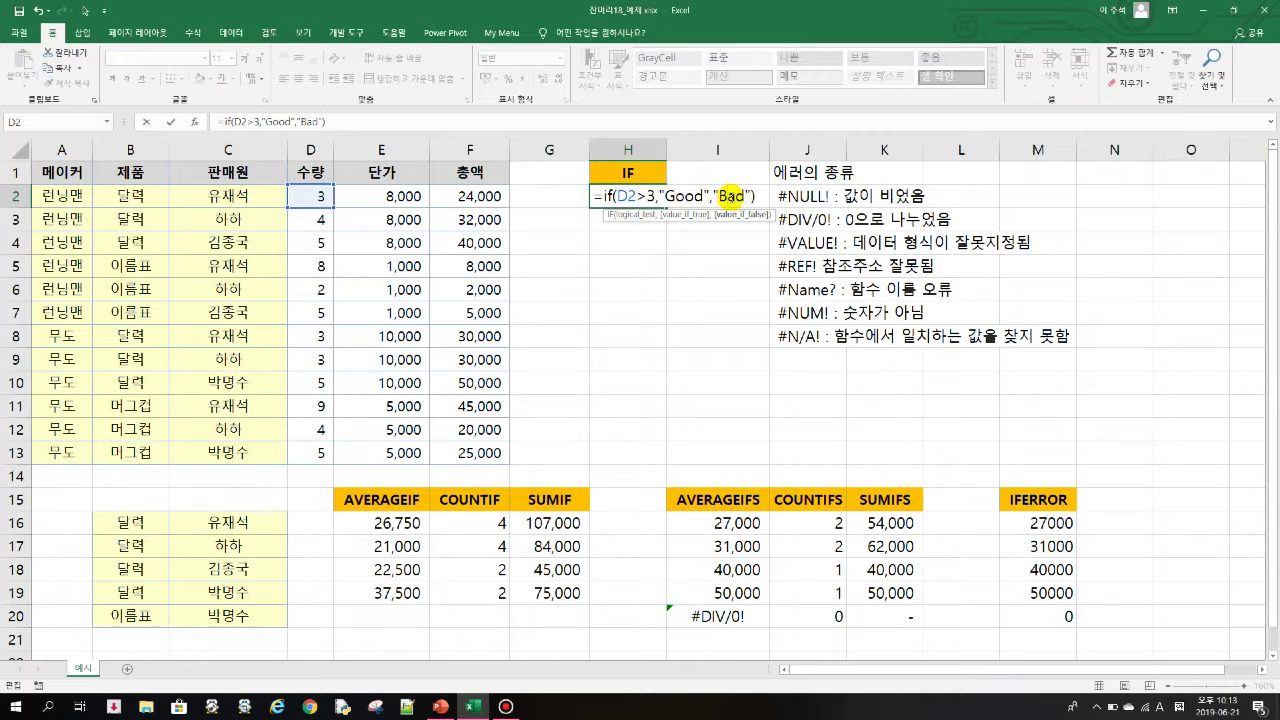
pyautogui.press('Return')
pyautogui.press('Up')
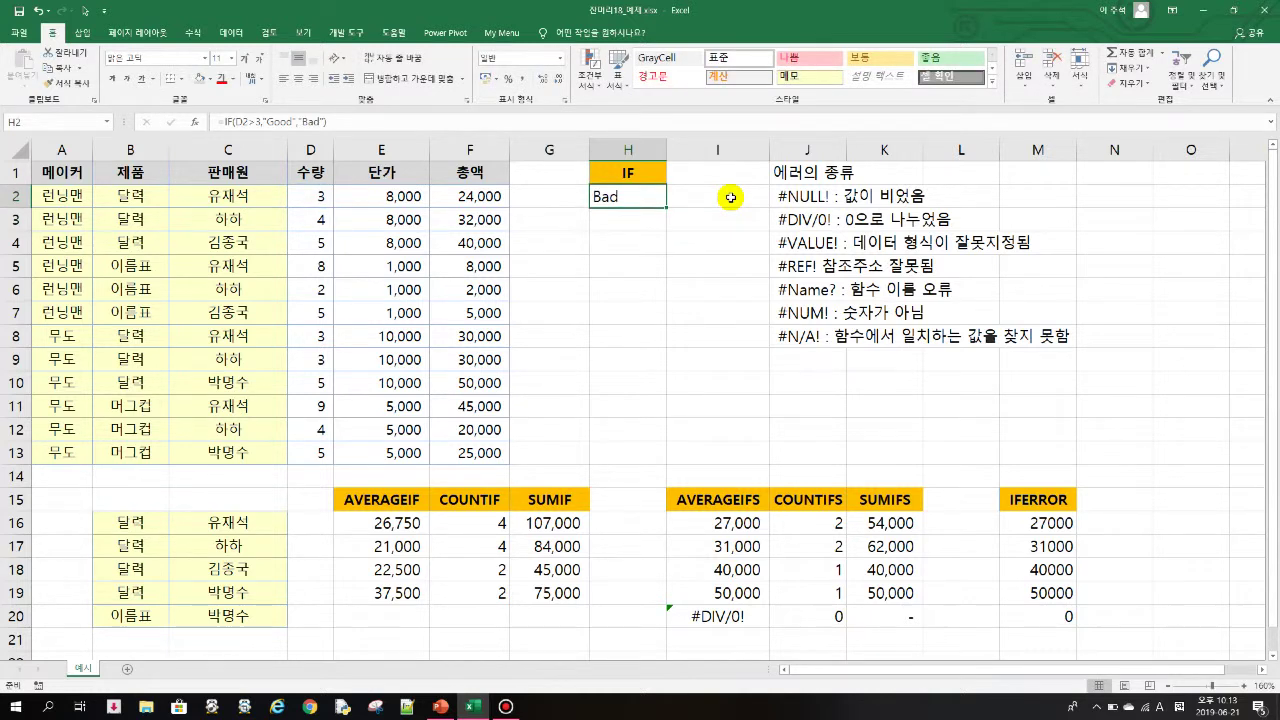
# Step: Fill the IF formula from H2 down through H13 and check a few of the copied formulas
pyautogui.moveTo(666, 207); pyautogui.dragTo(677, 446)
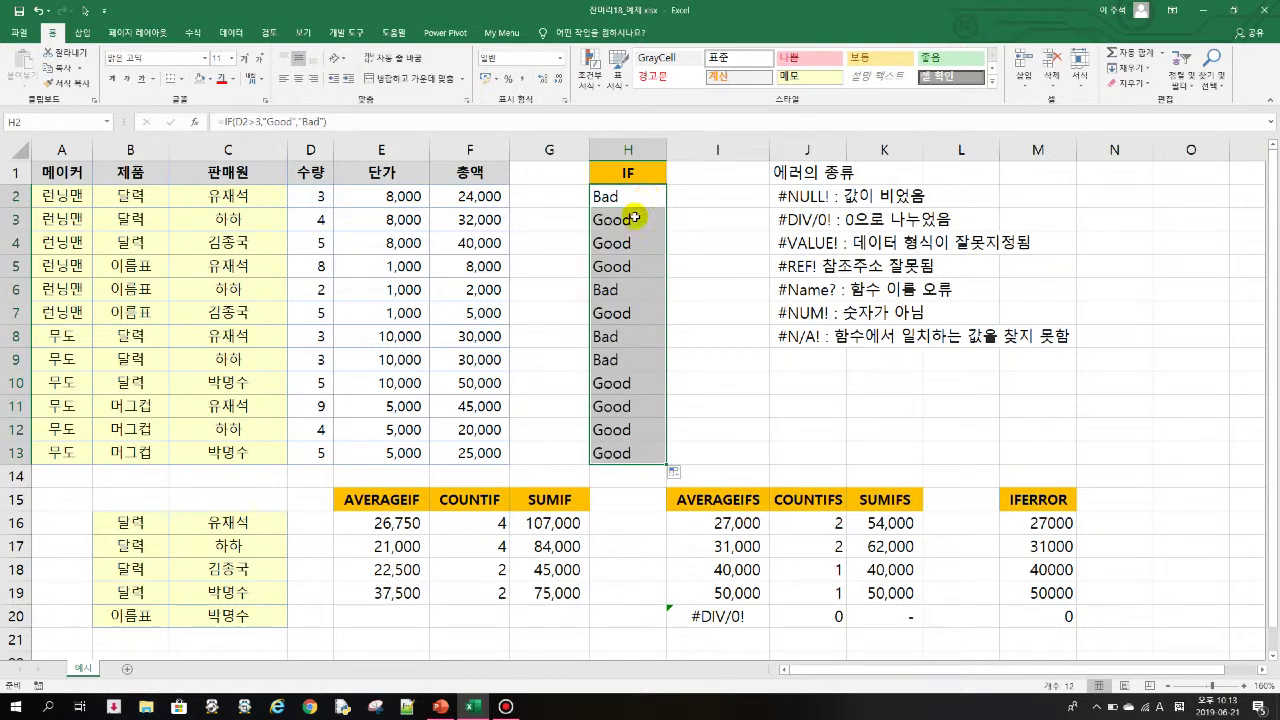
pyautogui.click(603, 220)
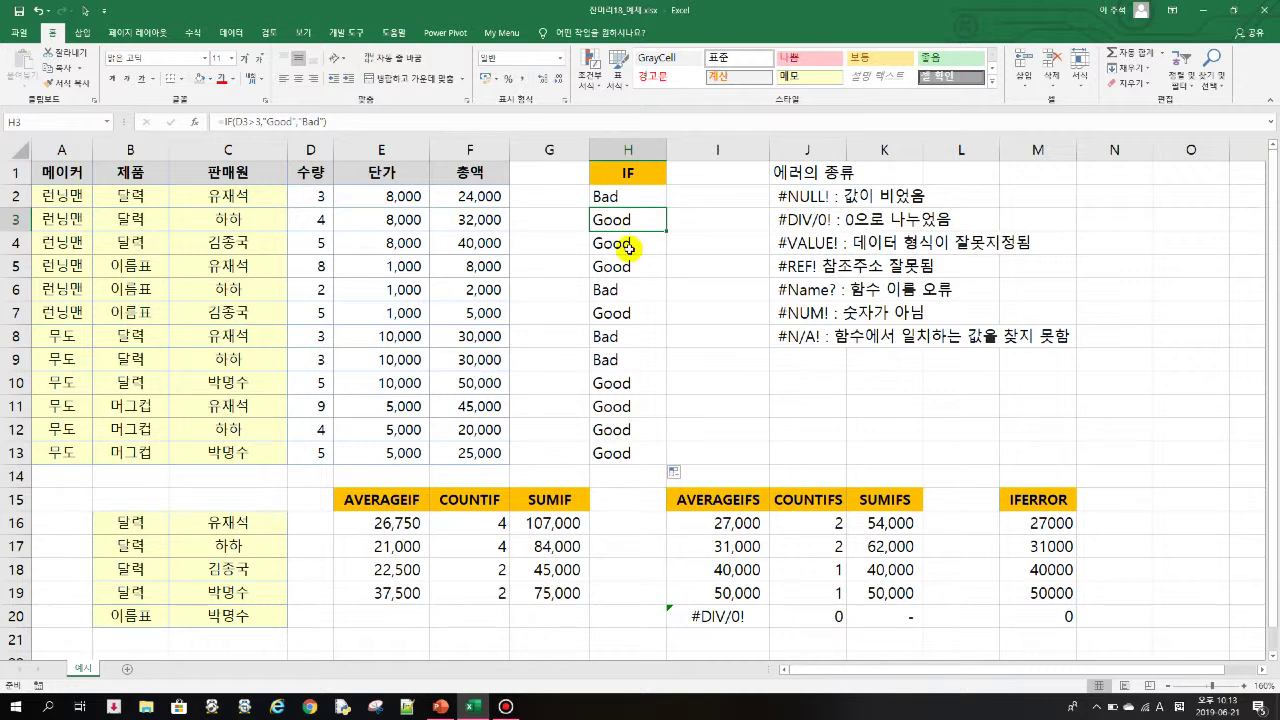
pyautogui.click(624, 266)
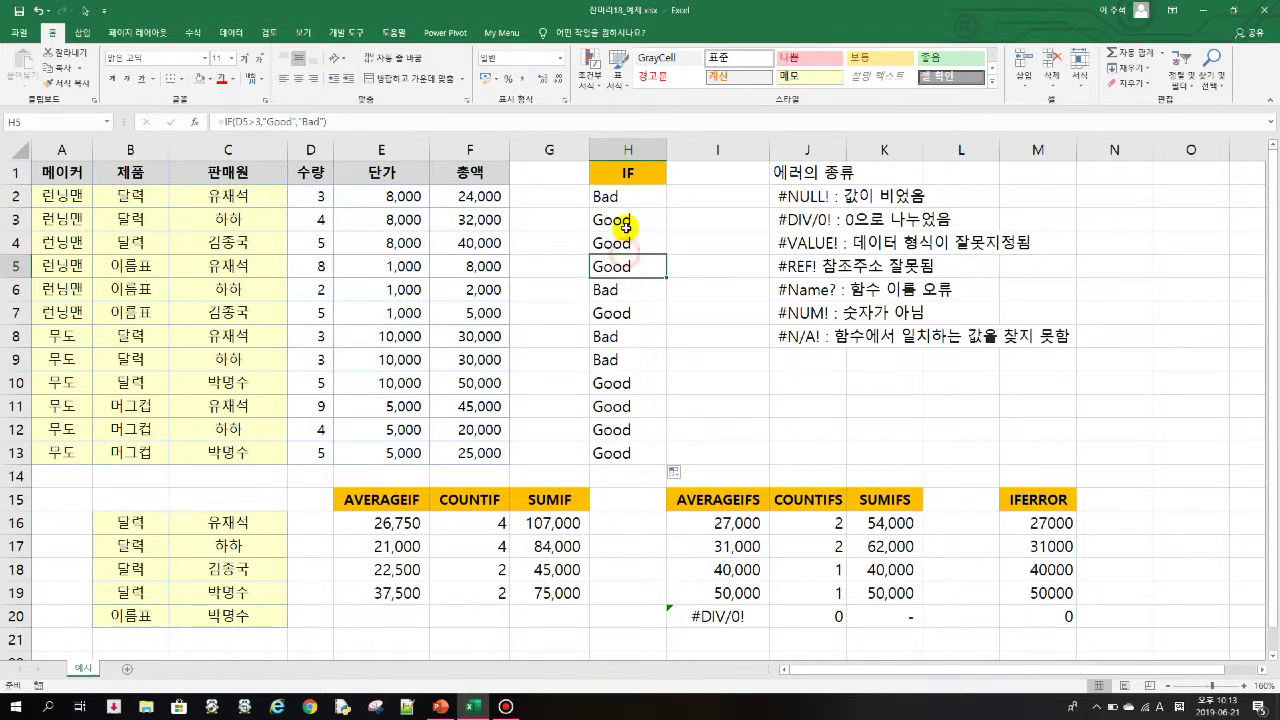
pyautogui.click(624, 228)
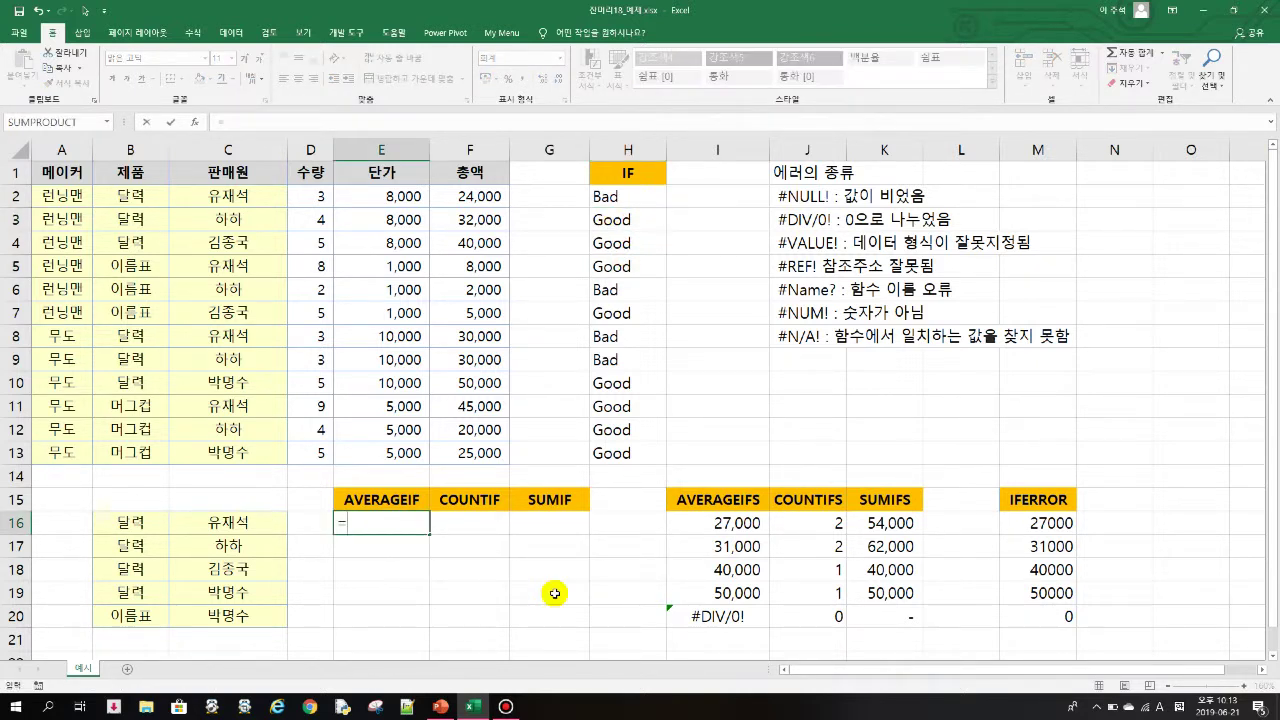
# Step: Start an AVERAGEIF formula in E16 with the salesperson column $C$2:$C$13 as its absolute criteria range
pyautogui.write('=averag')
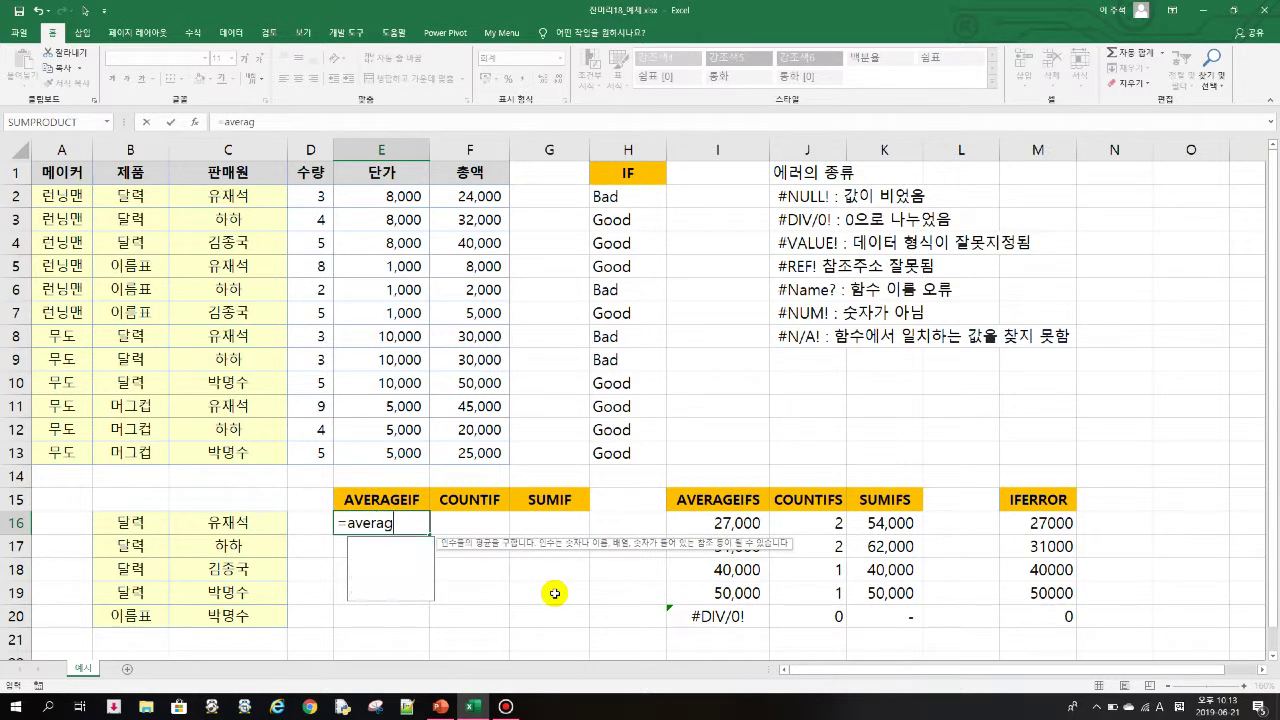
pyautogui.write('eif')
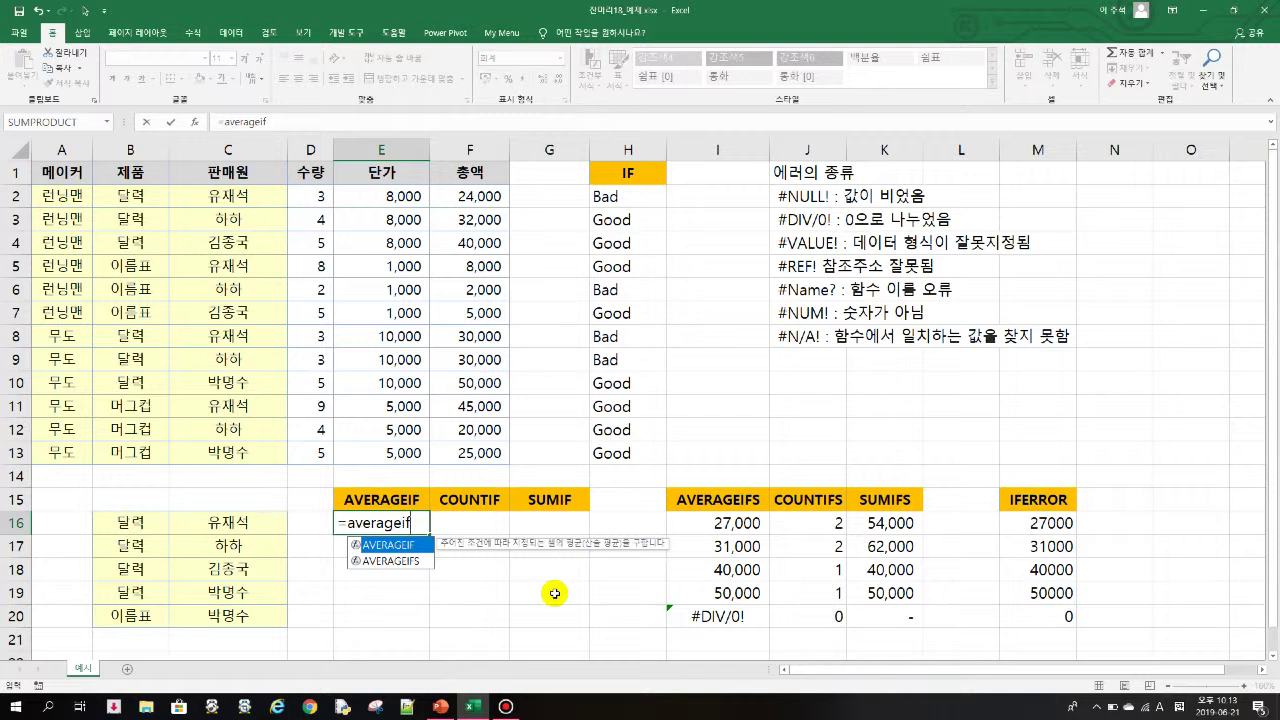
pyautogui.write('(')
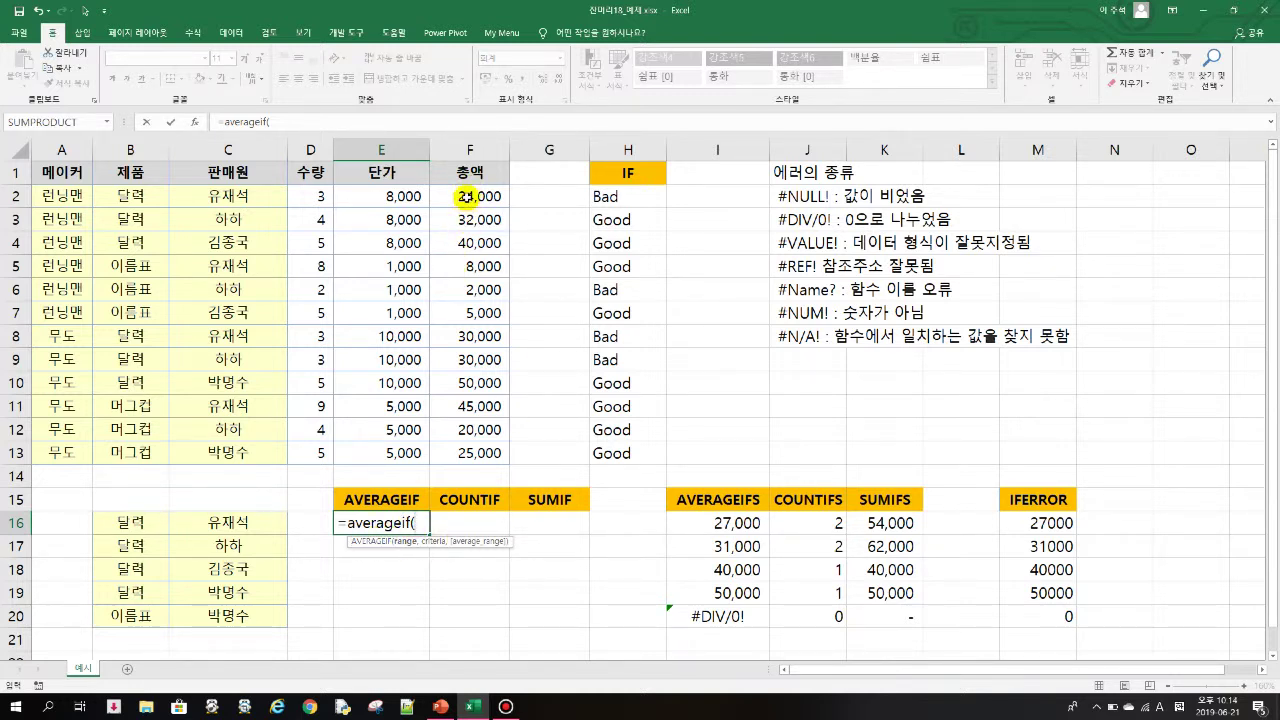
pyautogui.moveTo(467, 200); pyautogui.dragTo(462, 451)
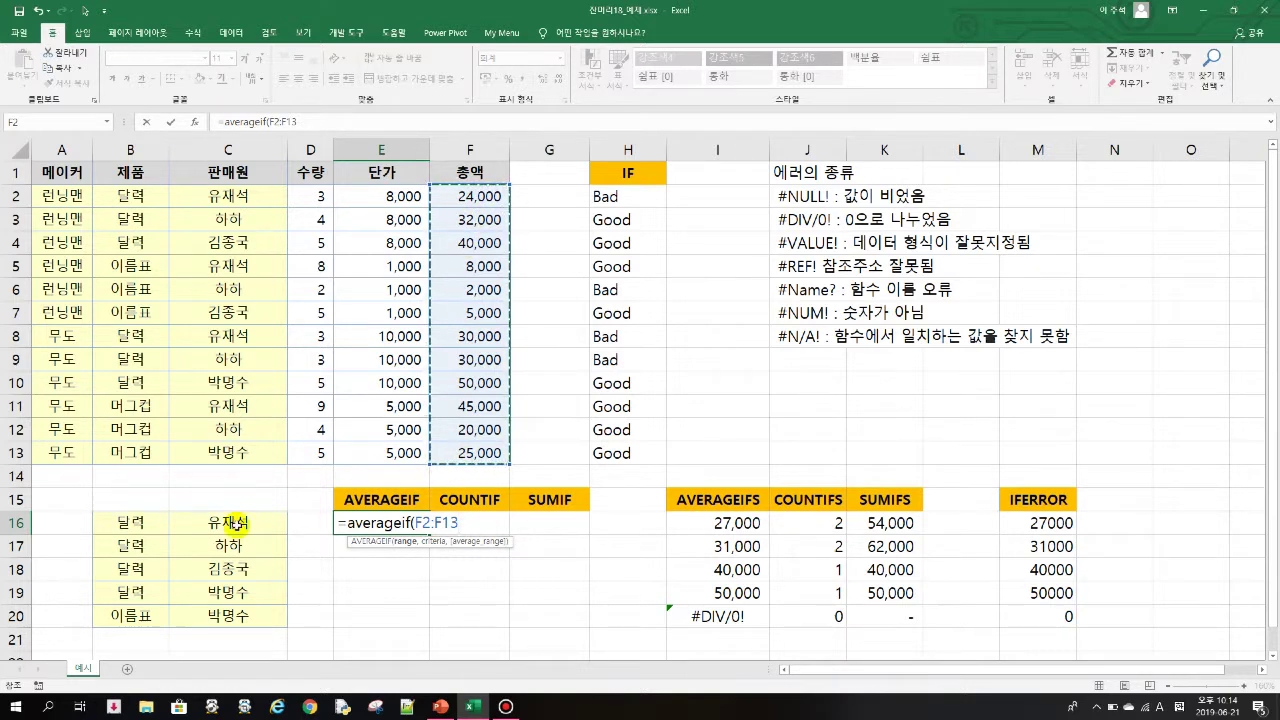
pyautogui.moveTo(245, 200); pyautogui.dragTo(224, 452)
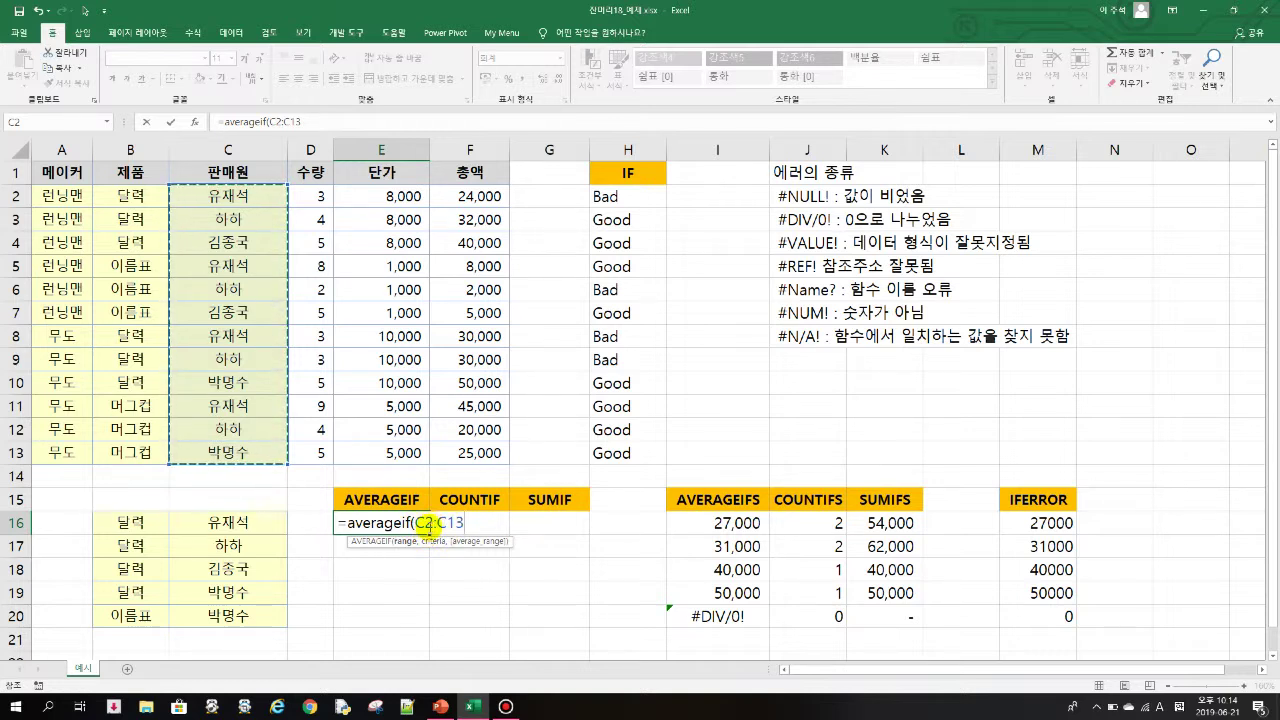
pyautogui.moveTo(232, 197); pyautogui.dragTo(229, 461)
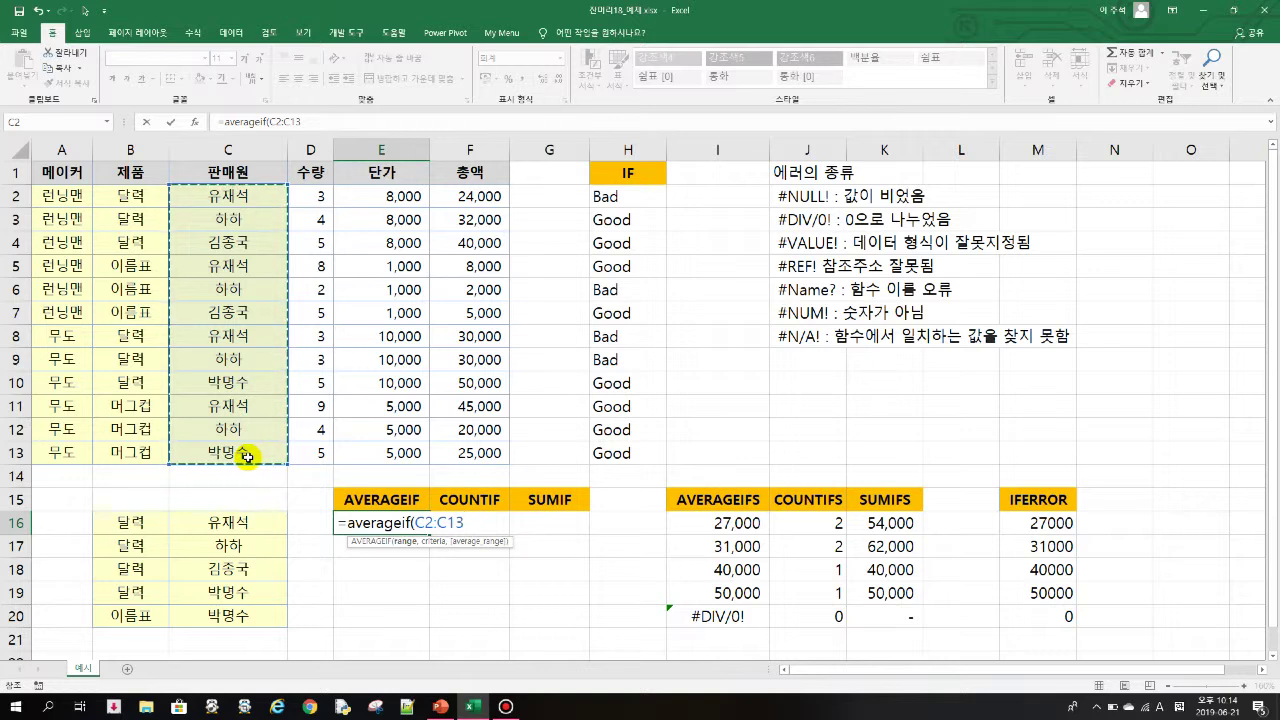
pyautogui.press('F4')
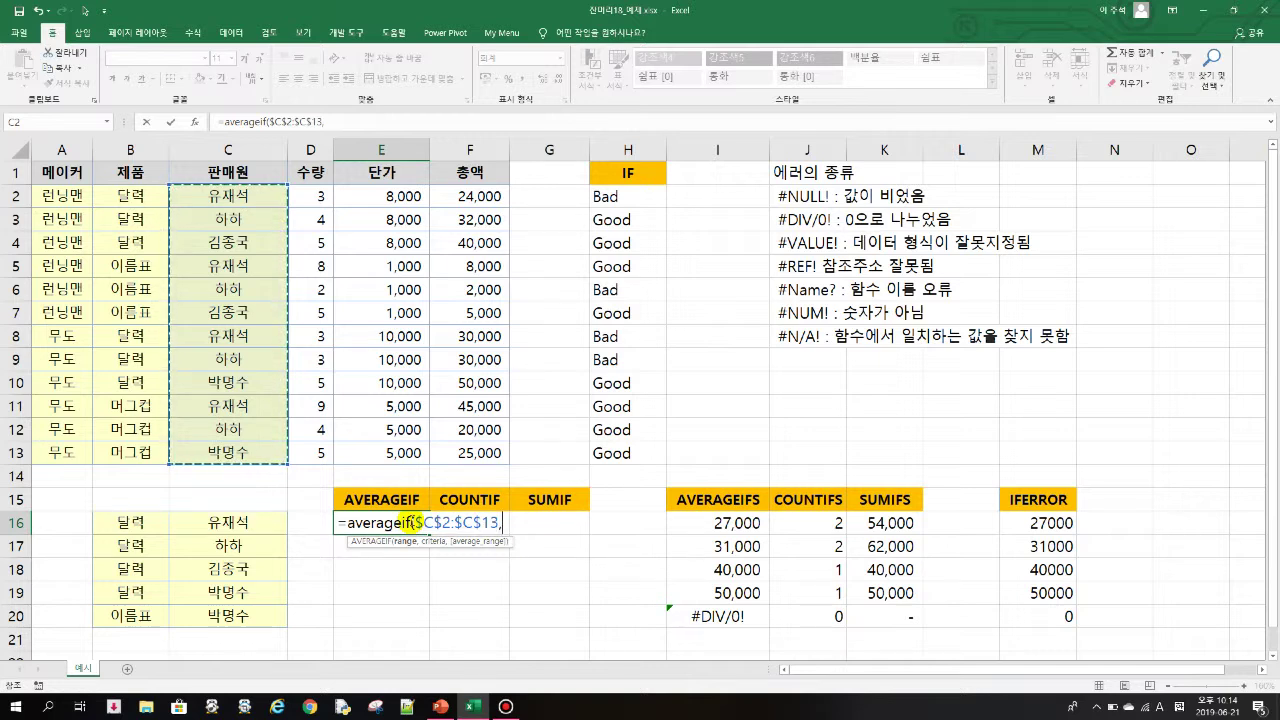
# Step: Complete the AVERAGEIF formula with criterion C16 and average range $F$2:$F$13, and fill it down through E20
pyautogui.click(239, 522)
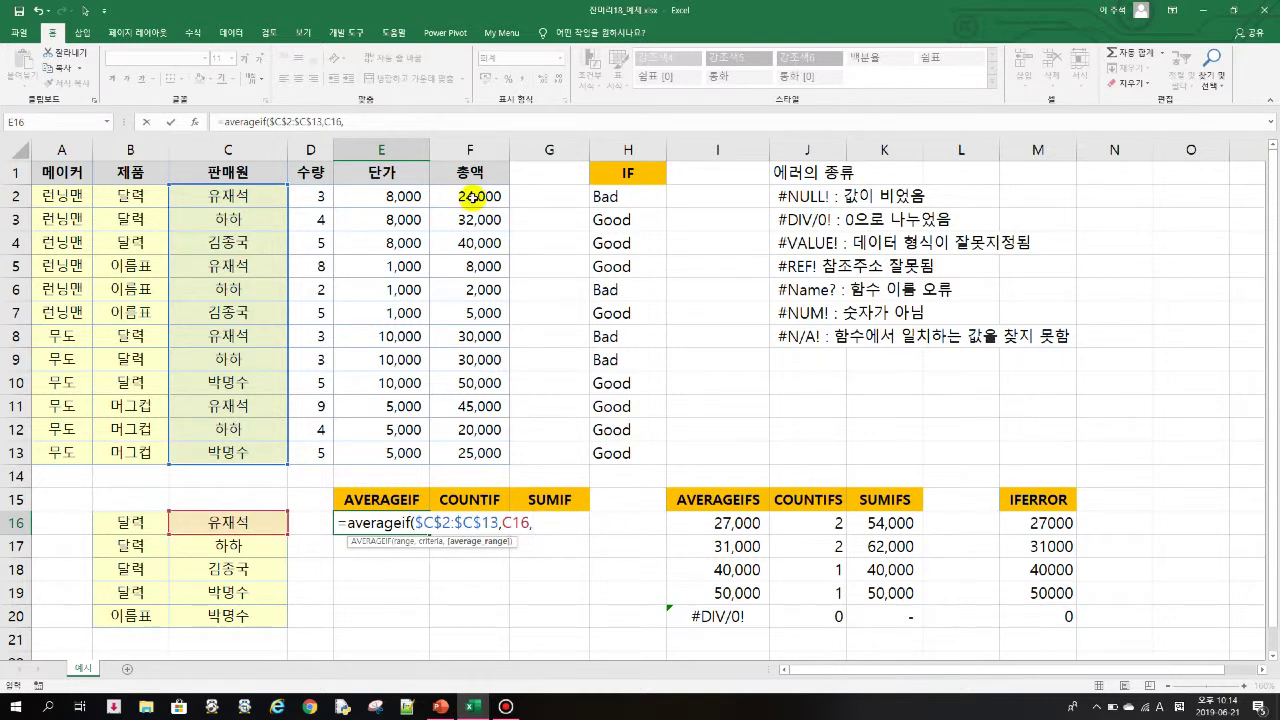
pyautogui.moveTo(472, 196); pyautogui.dragTo(470, 453)
pyautogui.press('F4')
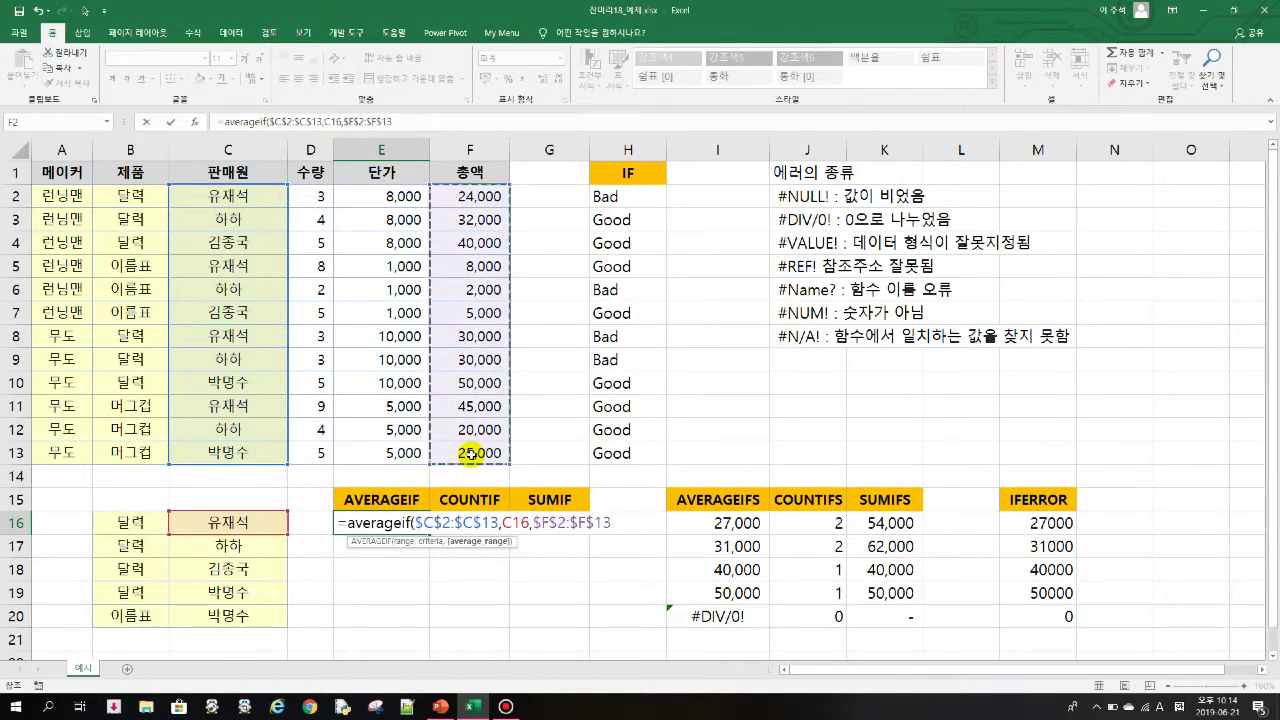
pyautogui.write(')')
pyautogui.press('Return')
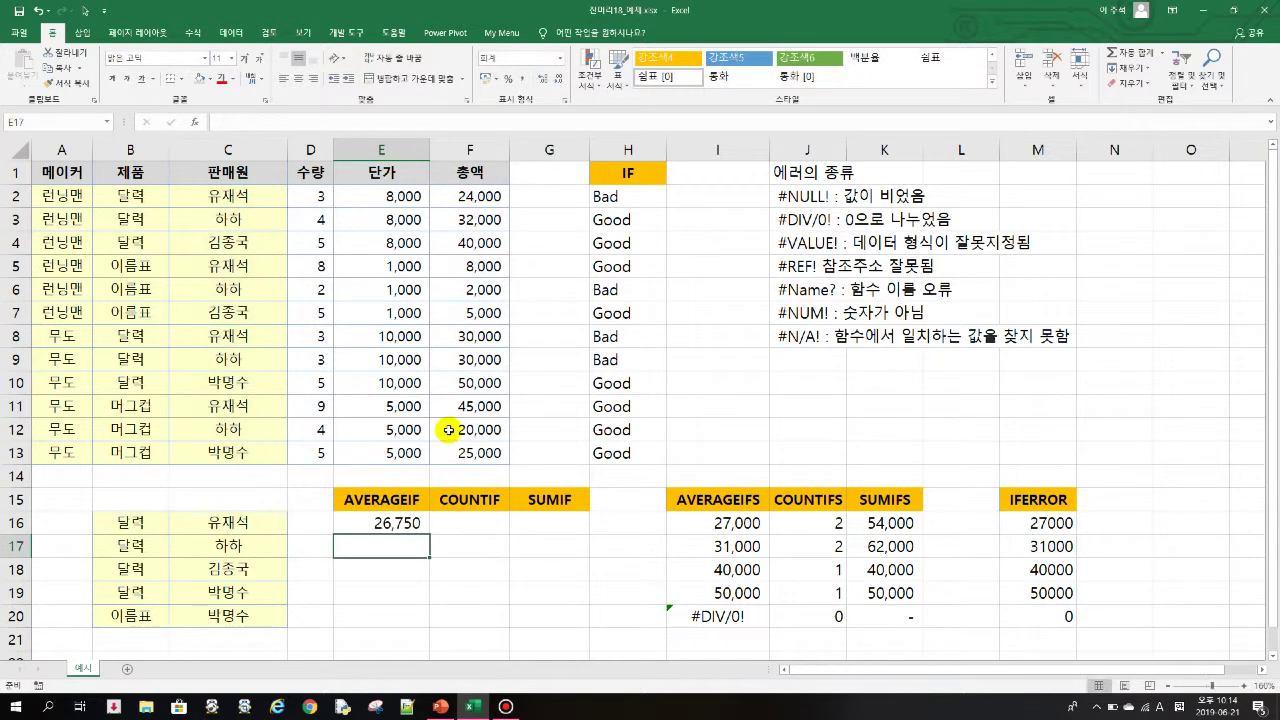
pyautogui.click(385, 525)
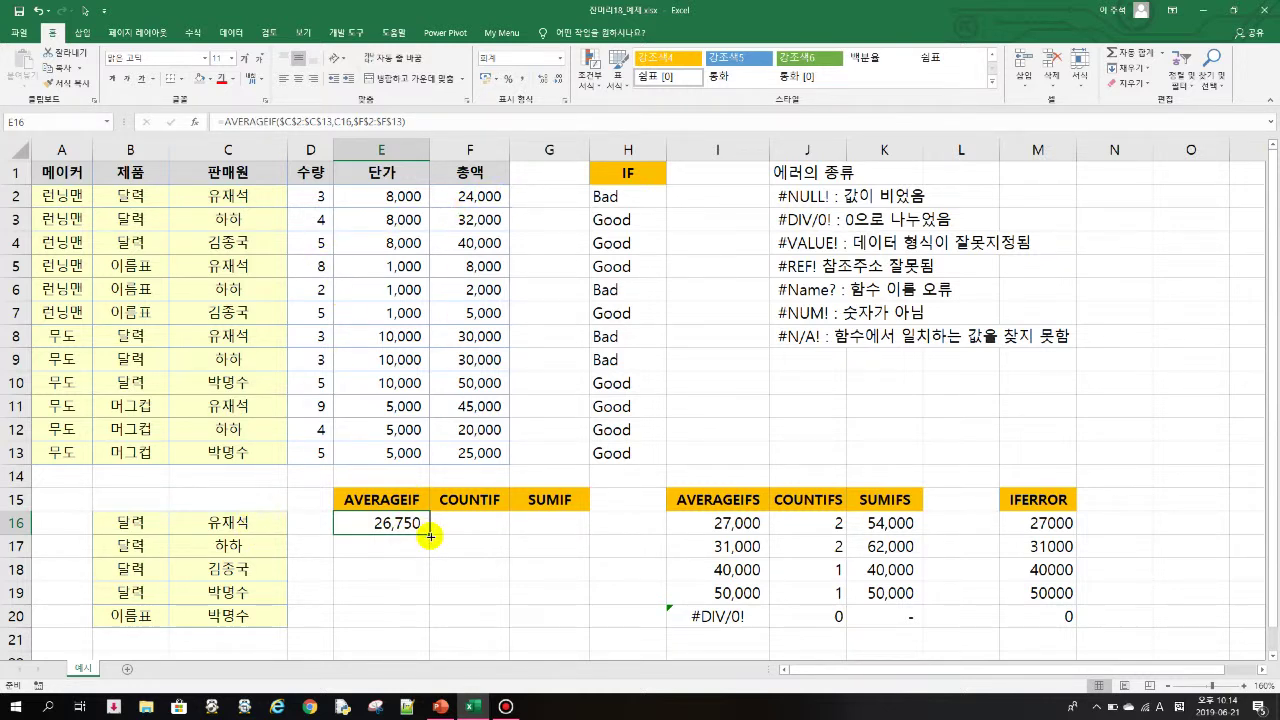
pyautogui.moveTo(429, 535); pyautogui.dragTo(423, 623)
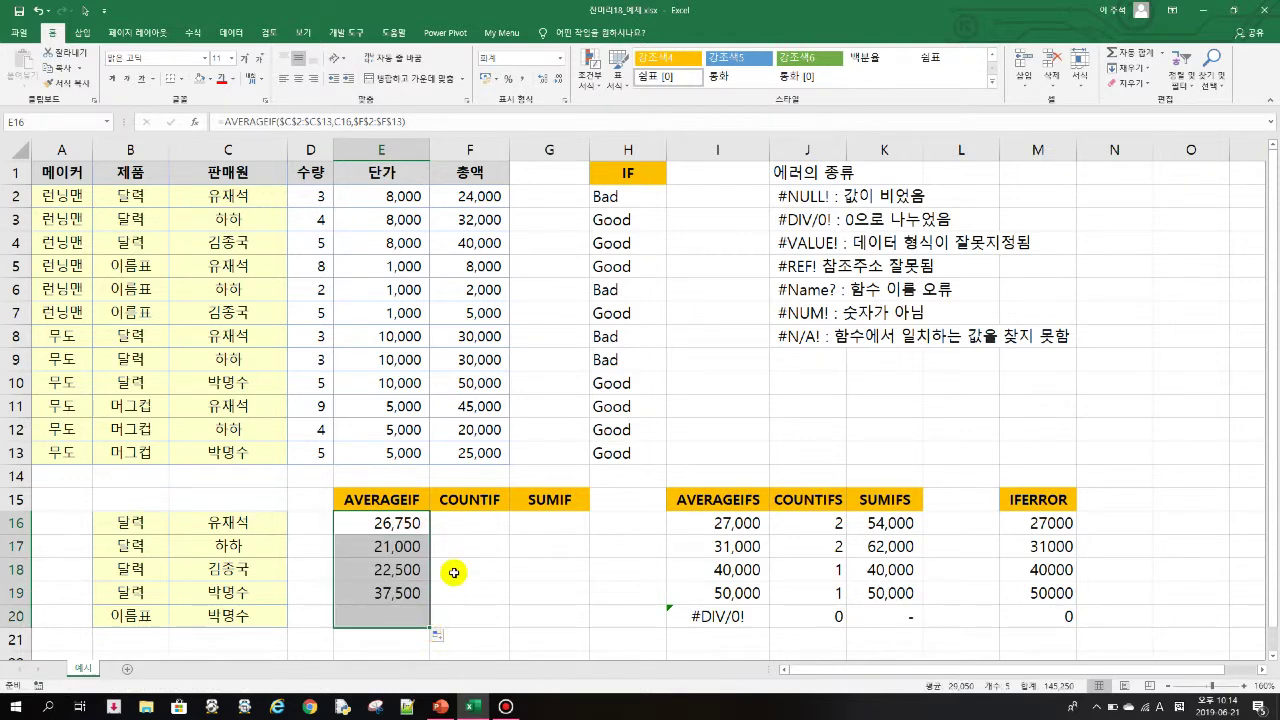
# Step: Start a COUNTIF formula in F16 with the salesperson column $C$2:$C$13 as its absolute range
pyautogui.click(468, 524)
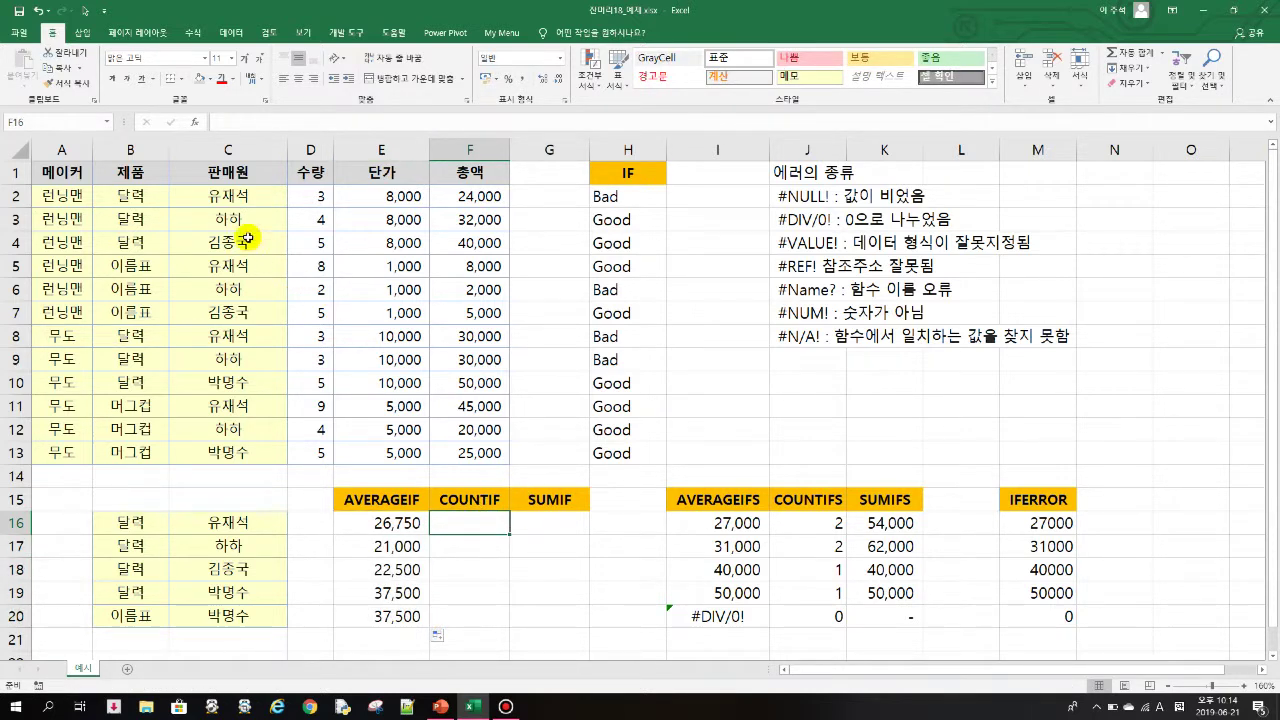
pyautogui.moveTo(241, 198); pyautogui.dragTo(238, 480)
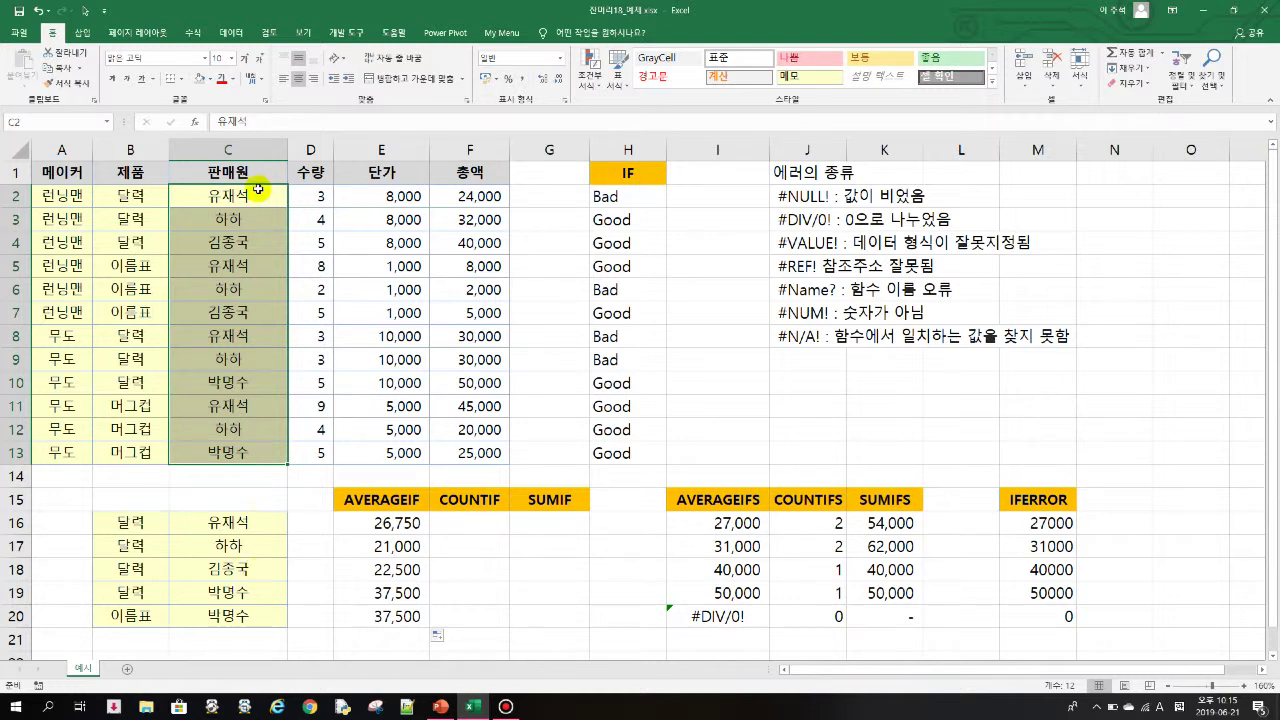
pyautogui.click(459, 524)
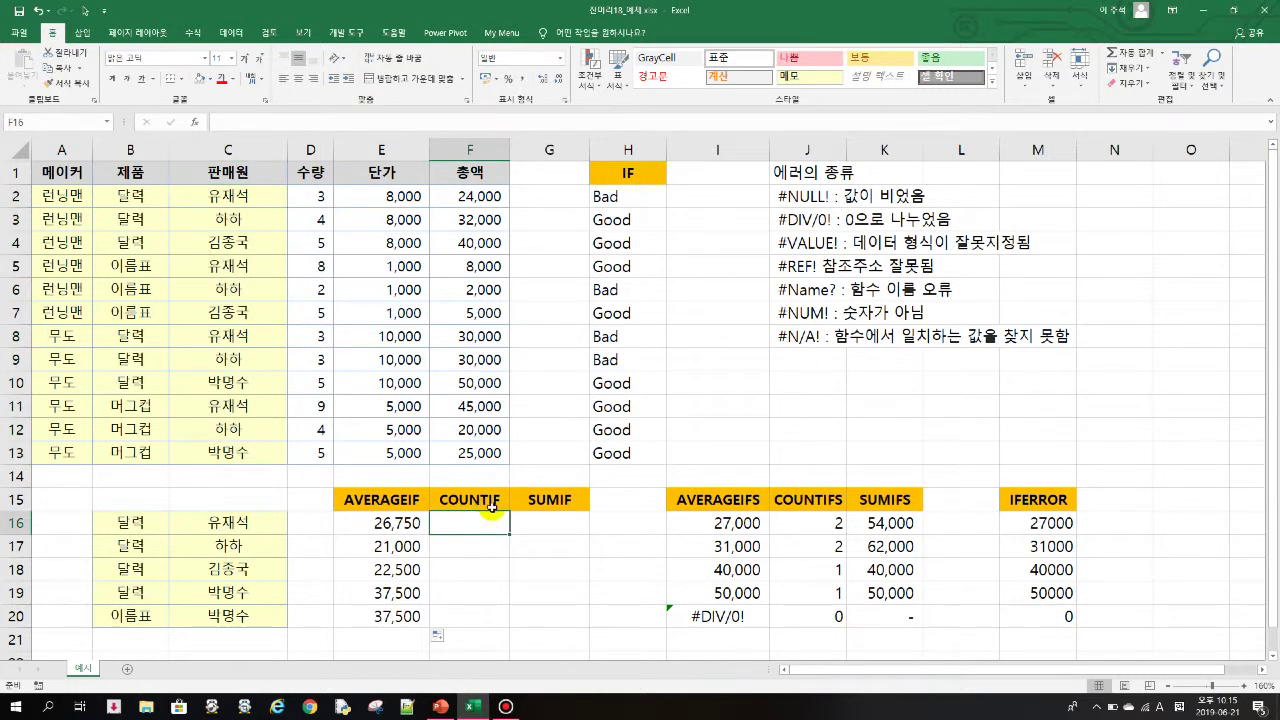
pyautogui.write('=countif')
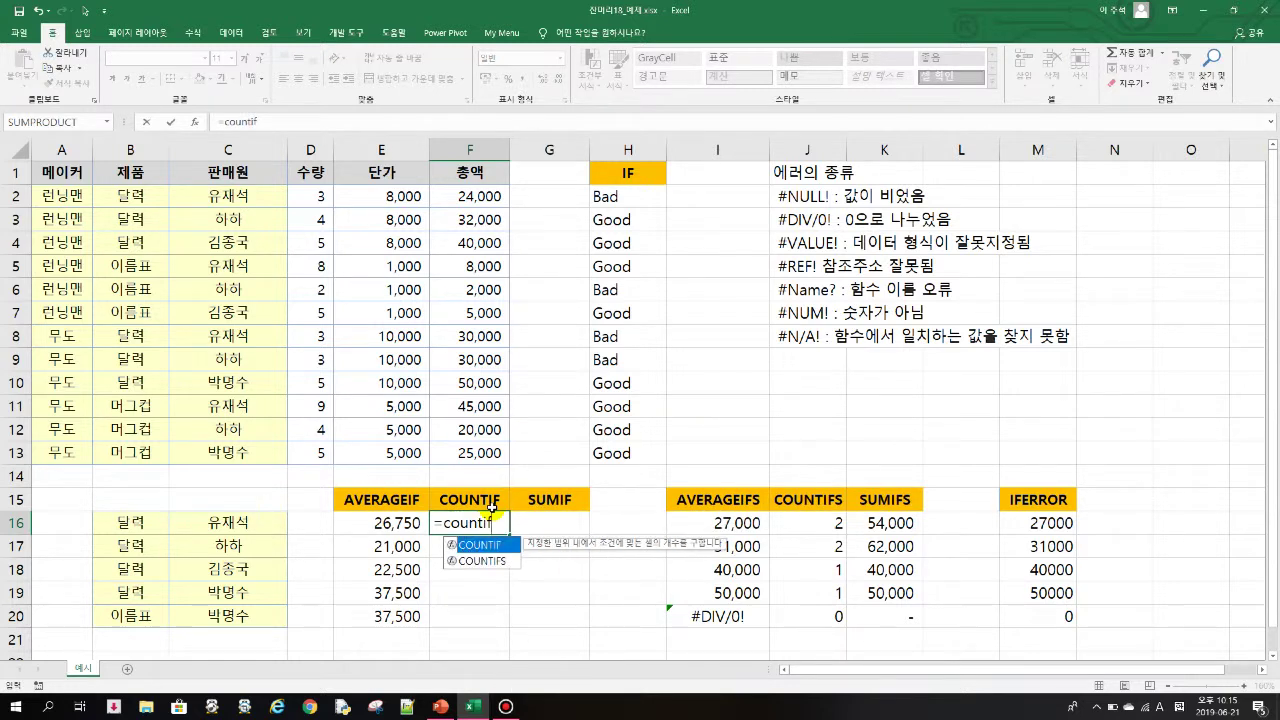
pyautogui.write('(')
pyautogui.moveTo(246, 201); pyautogui.dragTo(244, 449)
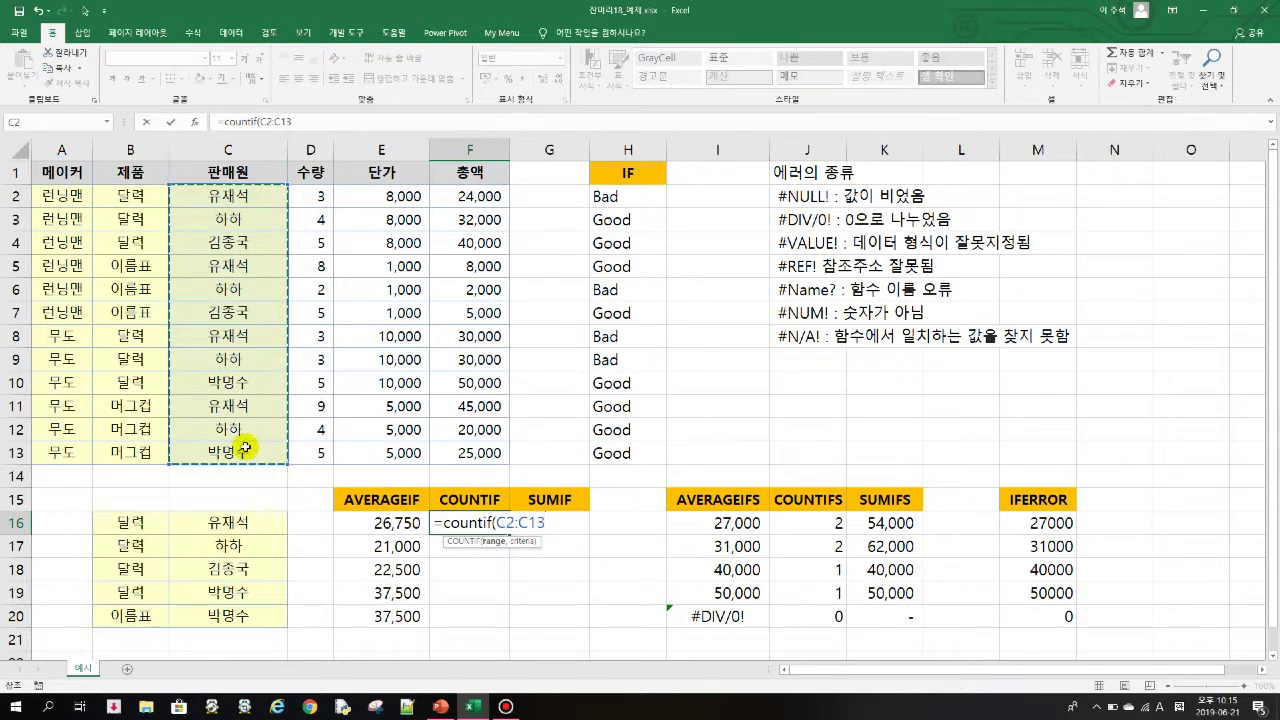
pyautogui.press('F4')
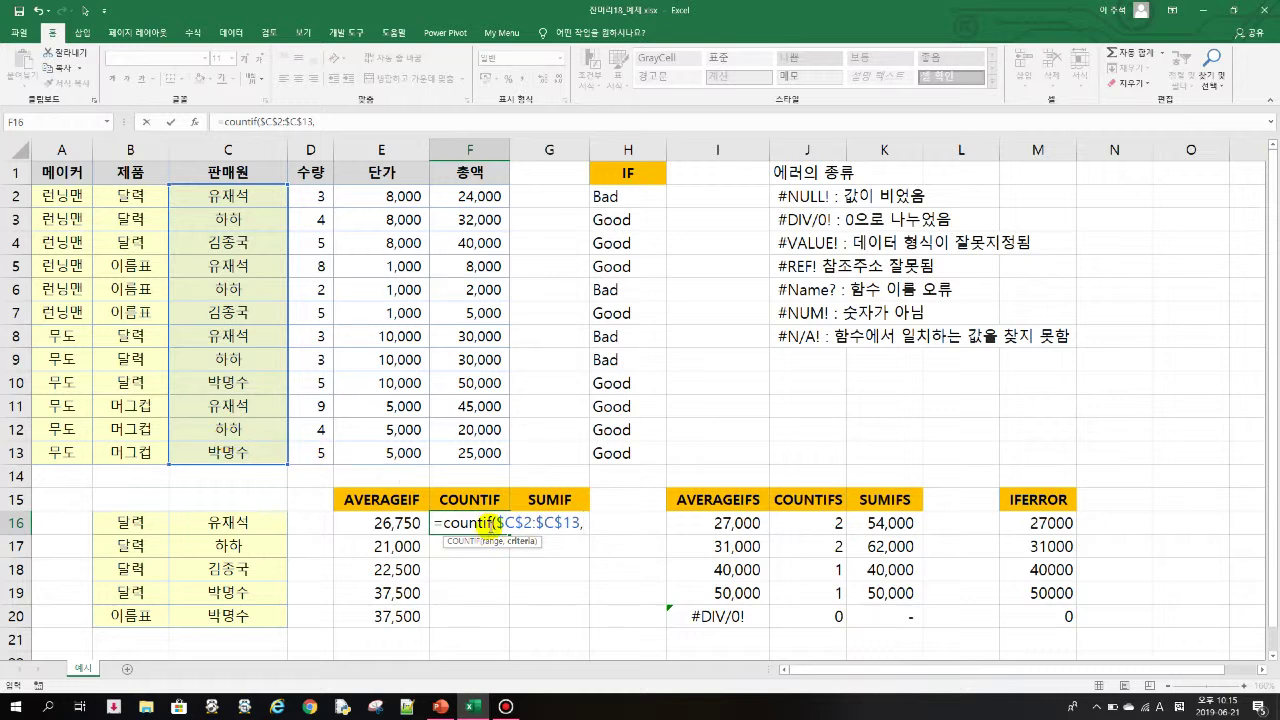
# Step: Complete the COUNTIF formula with criterion C16 and fill it down through F20
pyautogui.click(255, 522)
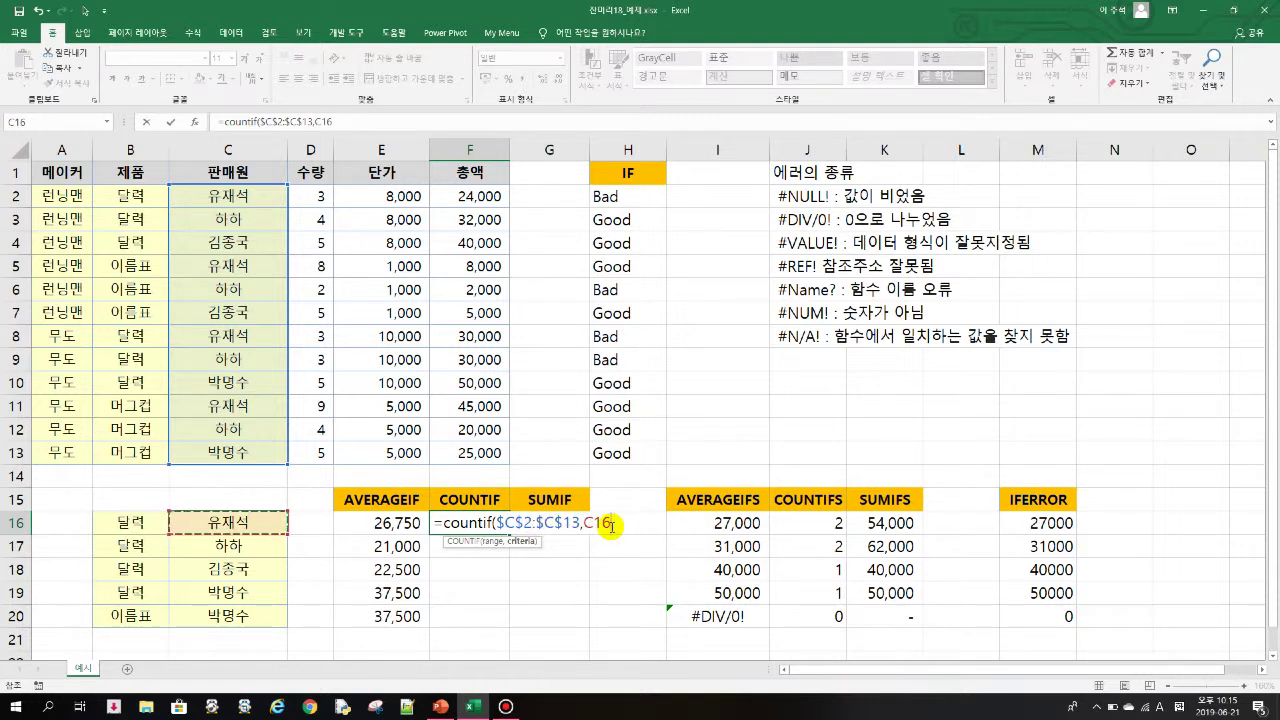
pyautogui.write(')')
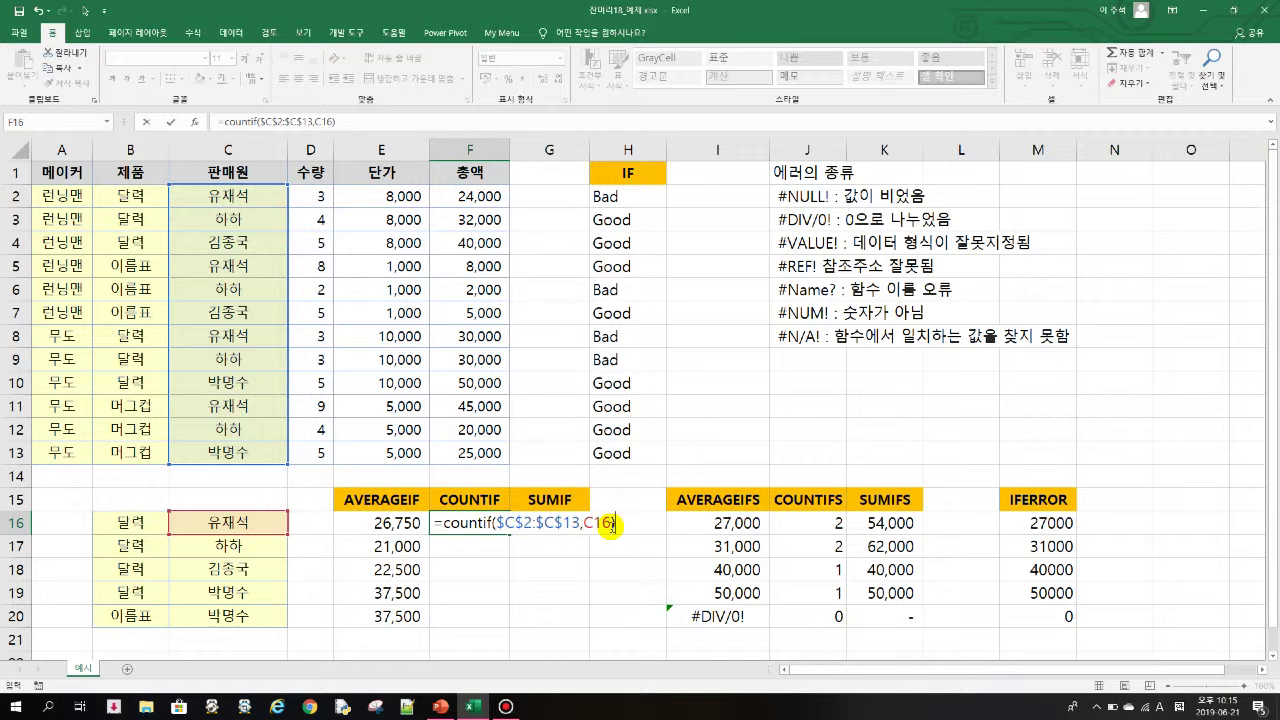
pyautogui.press('Return')
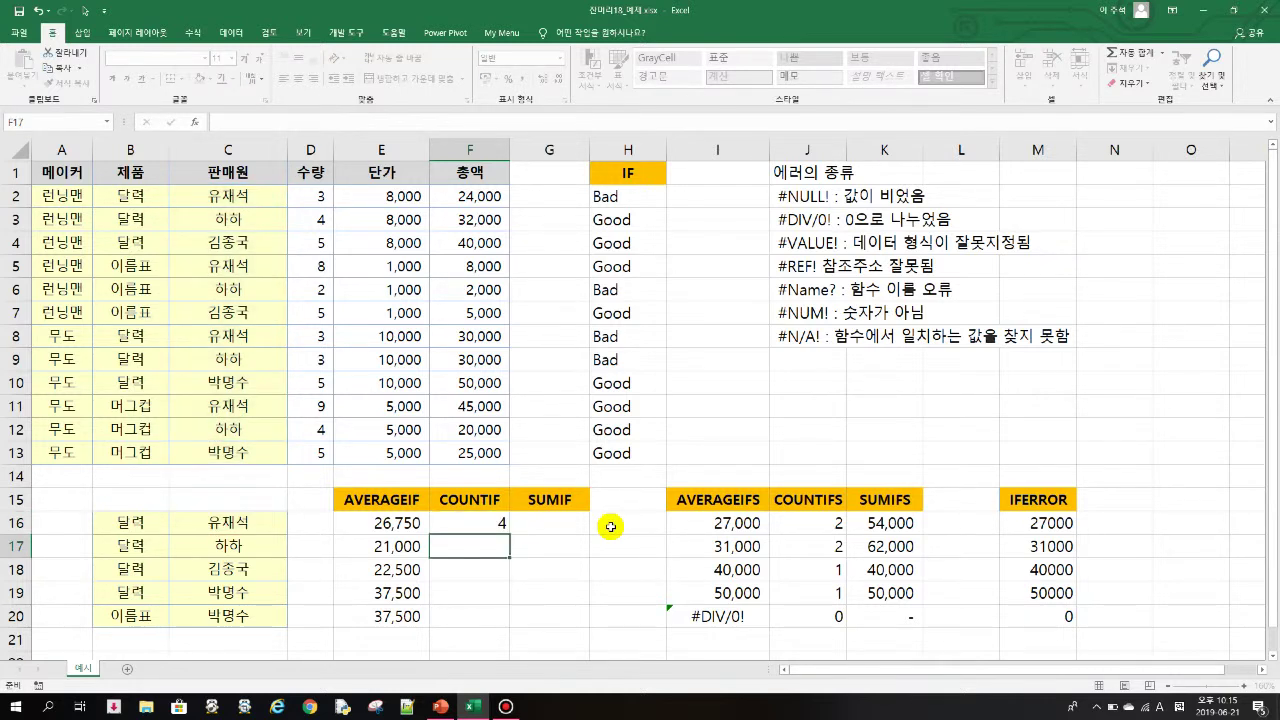
pyautogui.click(470, 523)
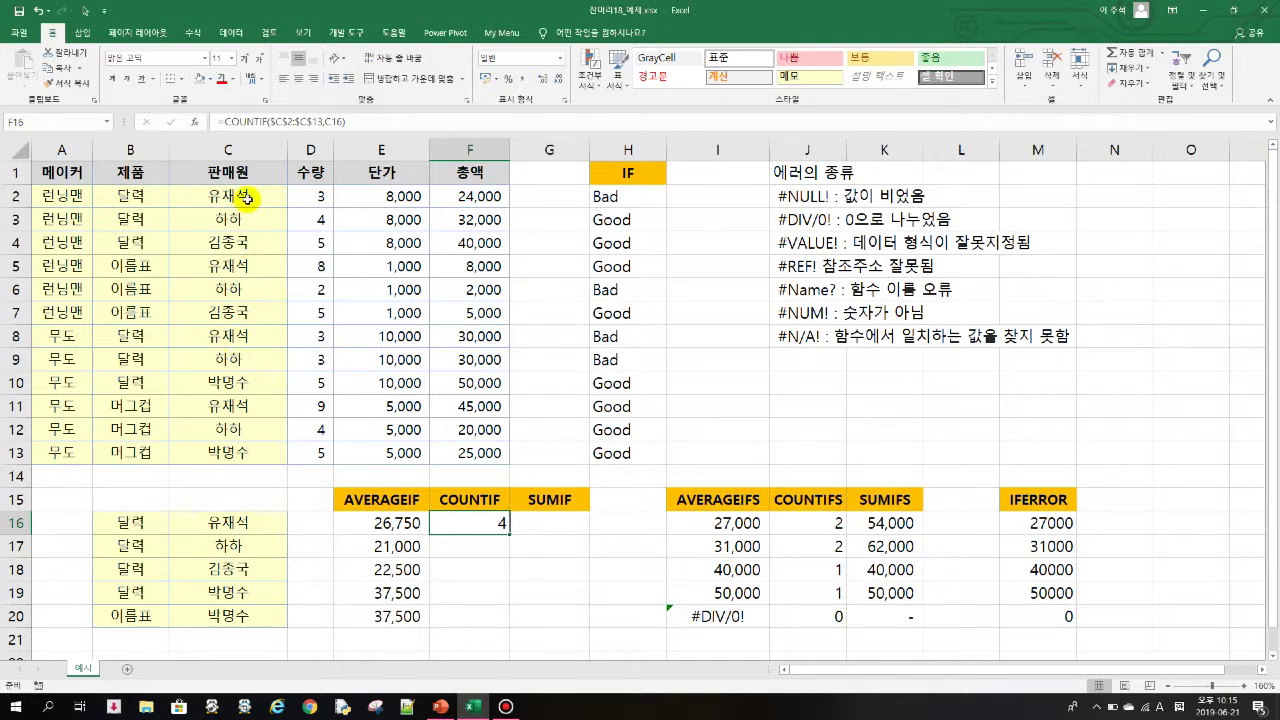
pyautogui.moveTo(509, 534); pyautogui.dragTo(509, 634)
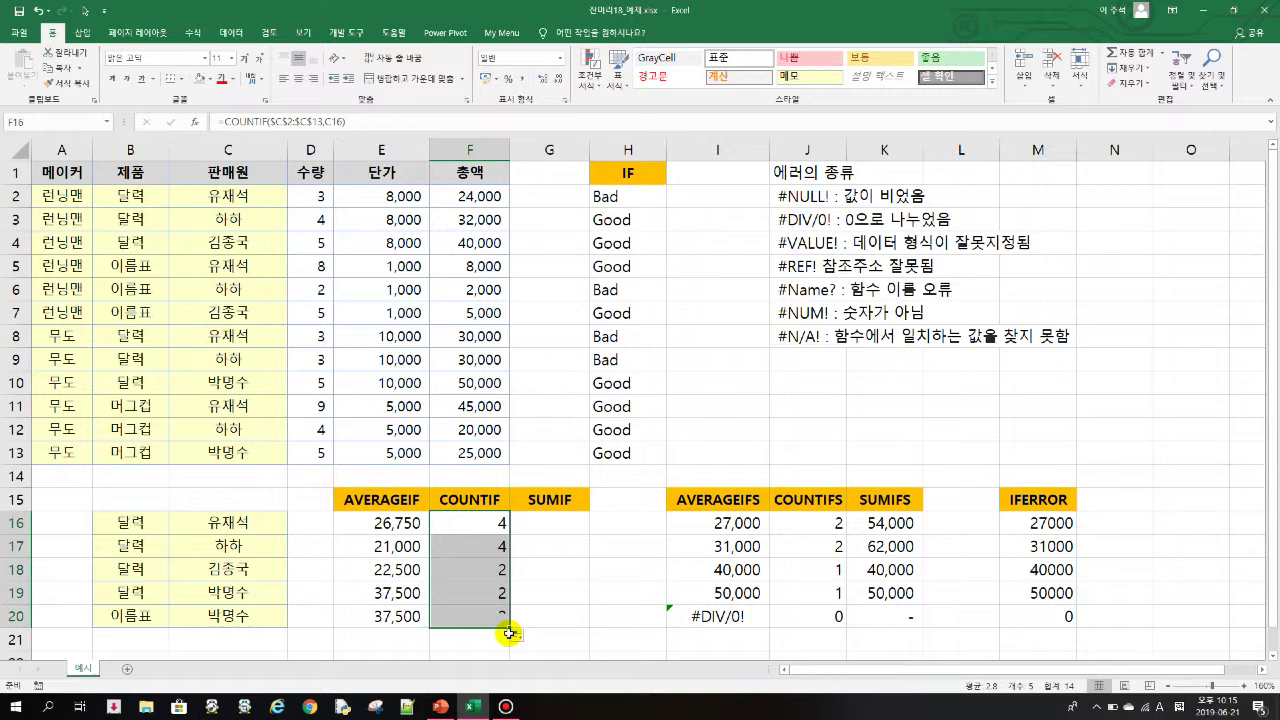
# Step: Start a SUMIF formula in G16 with the salesperson column $C$2:$C$13 as its absolute criteria range
pyautogui.click(548, 520)
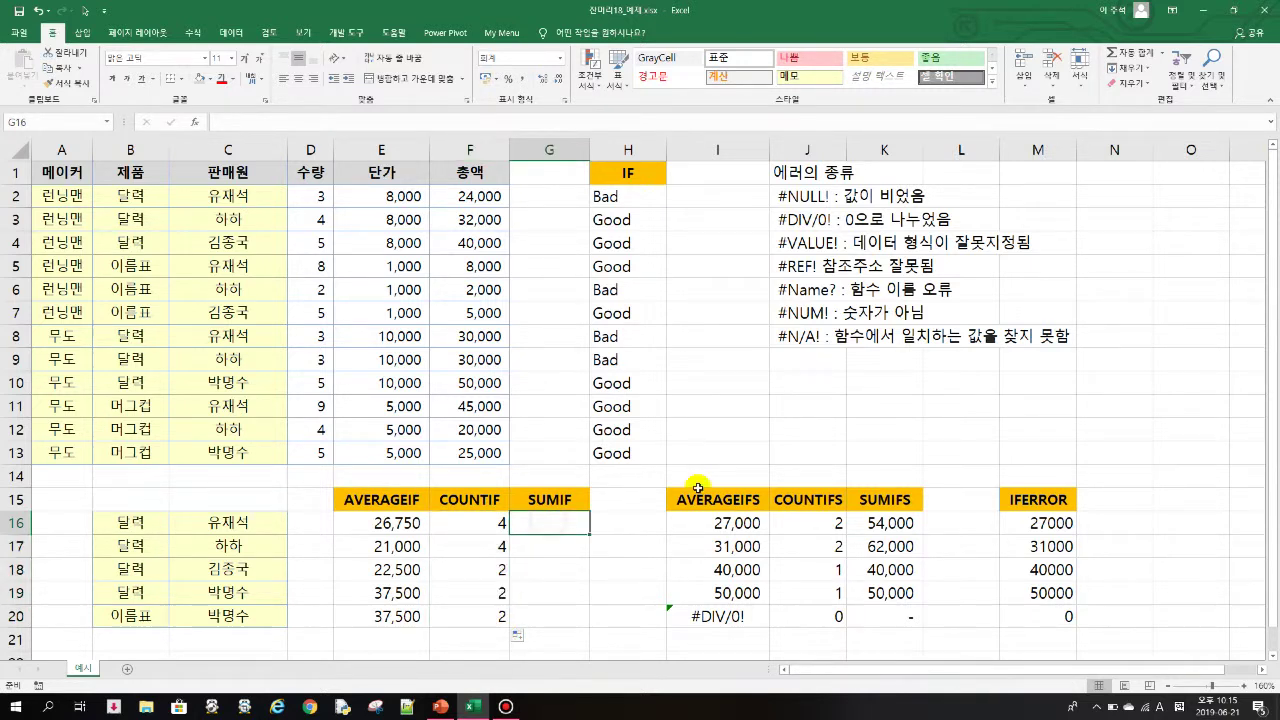
pyautogui.write('=sumif')
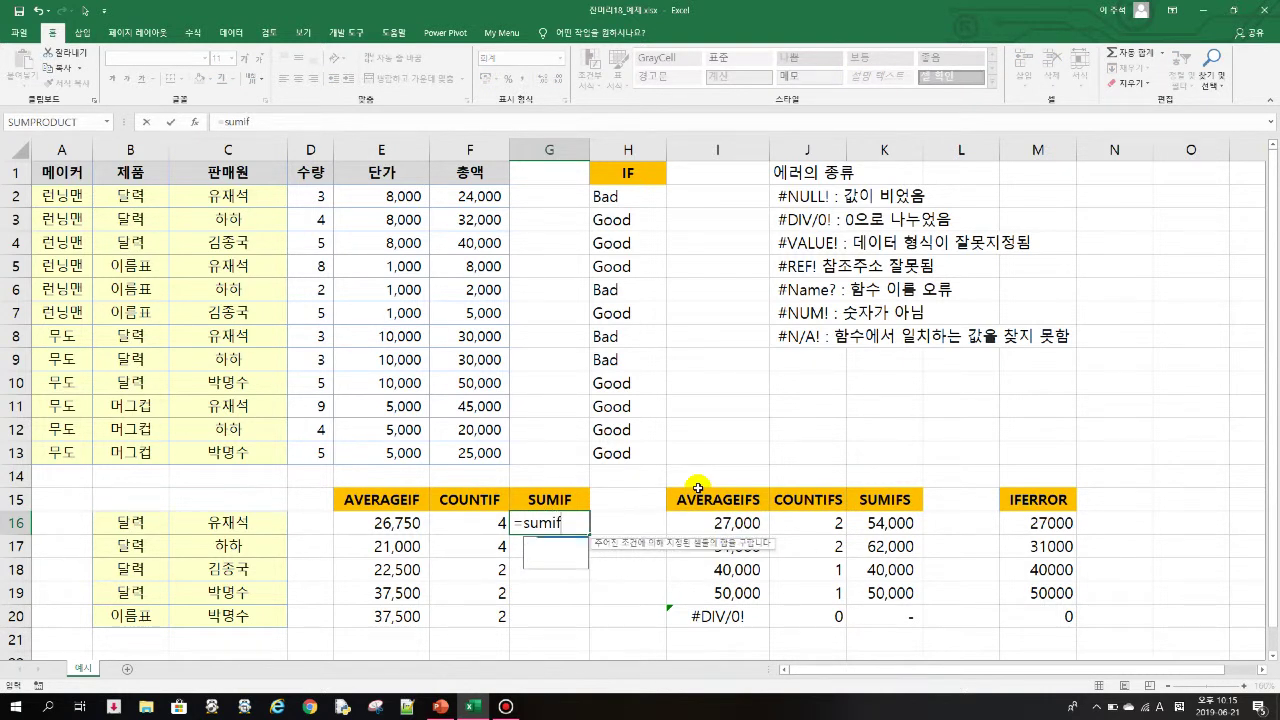
pyautogui.write('(')
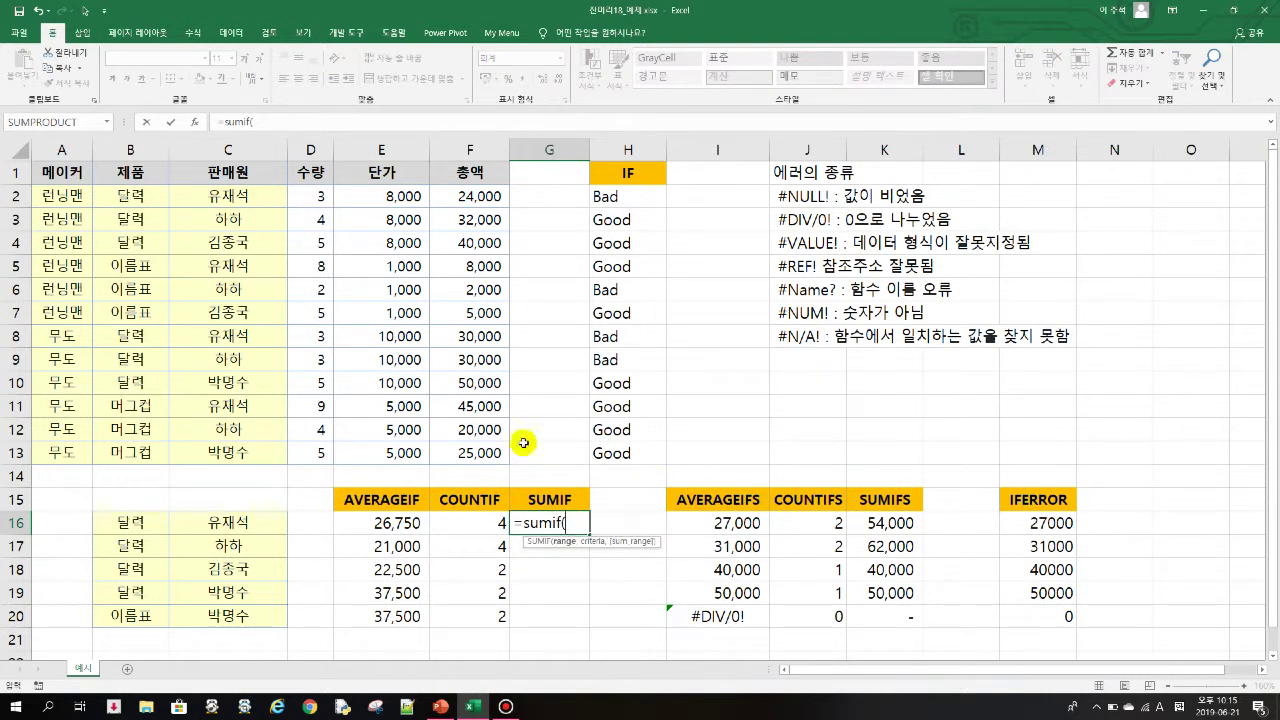
pyautogui.moveTo(237, 195); pyautogui.dragTo(236, 450)
pyautogui.press('F4')
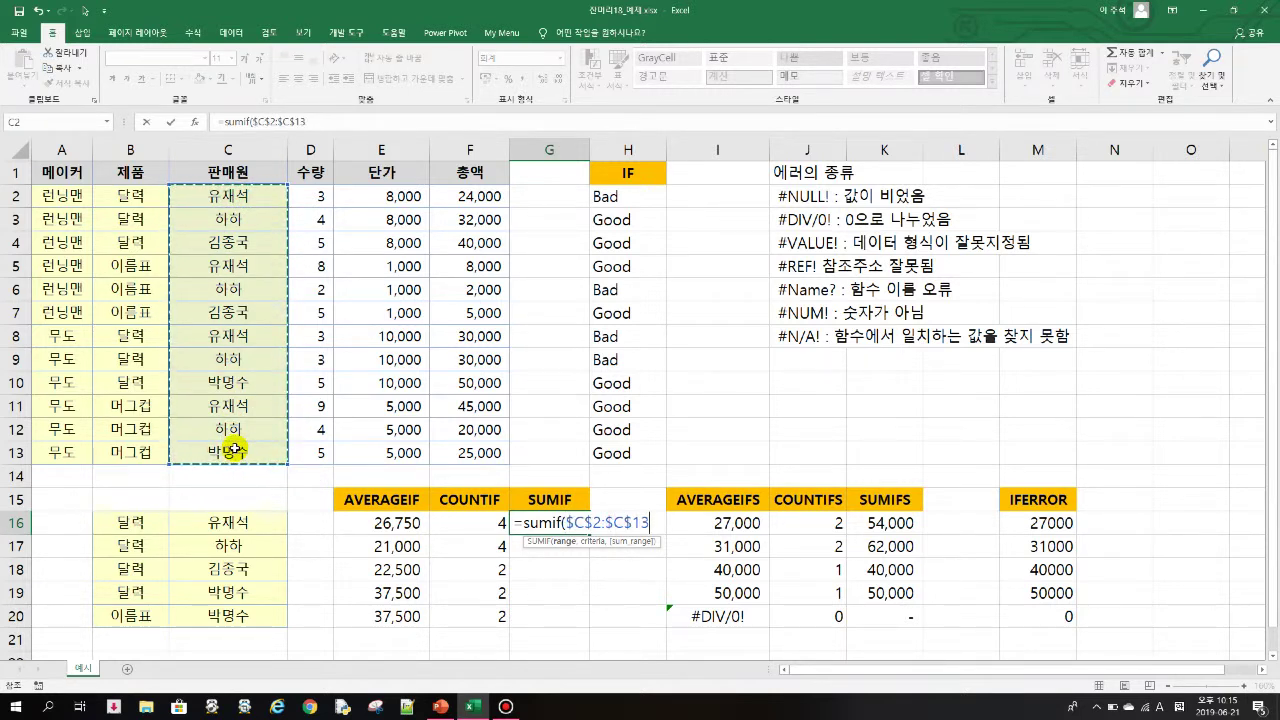
pyautogui.click(237, 521)
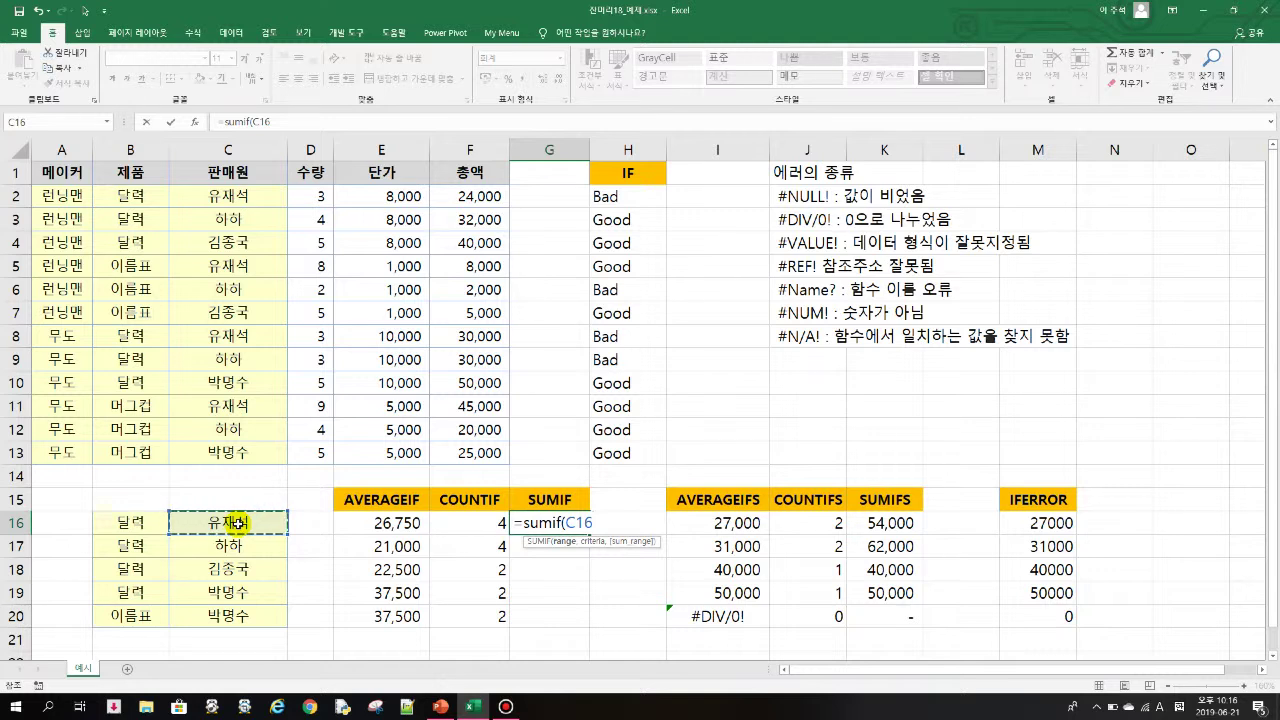
pyautogui.moveTo(267, 200); pyautogui.dragTo(247, 453)
pyautogui.press('F4')
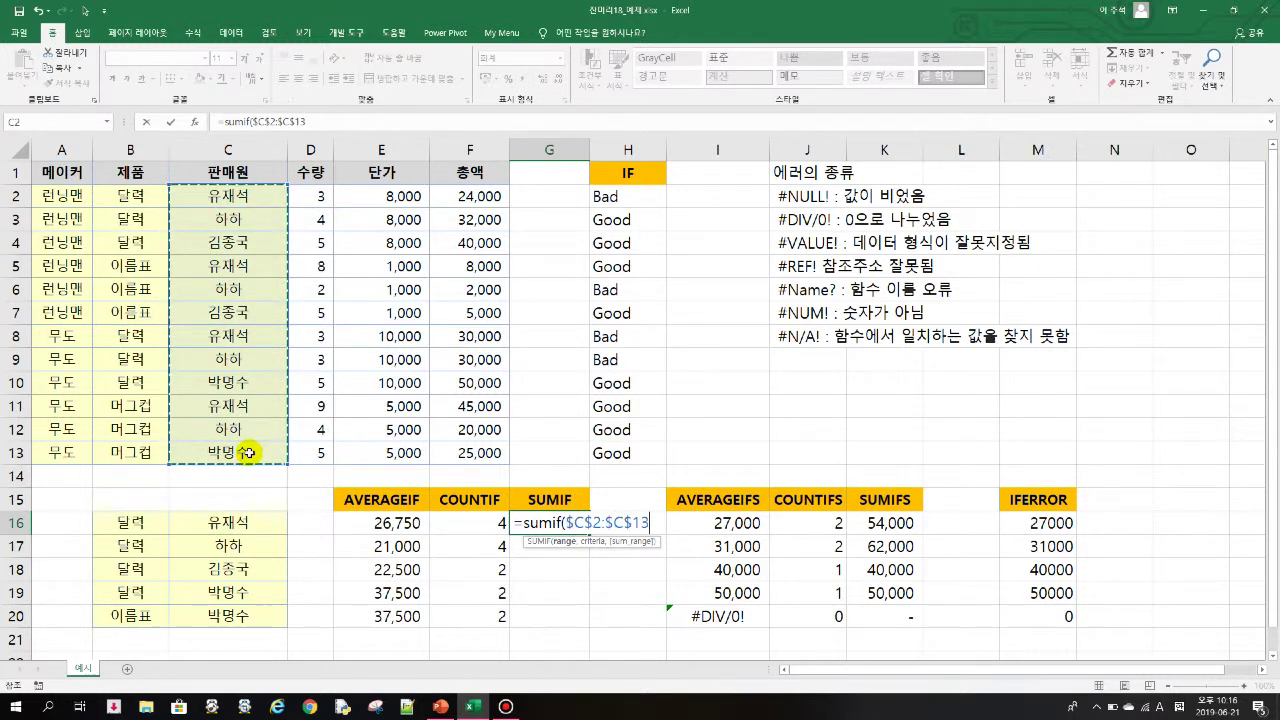
pyautogui.write(',')
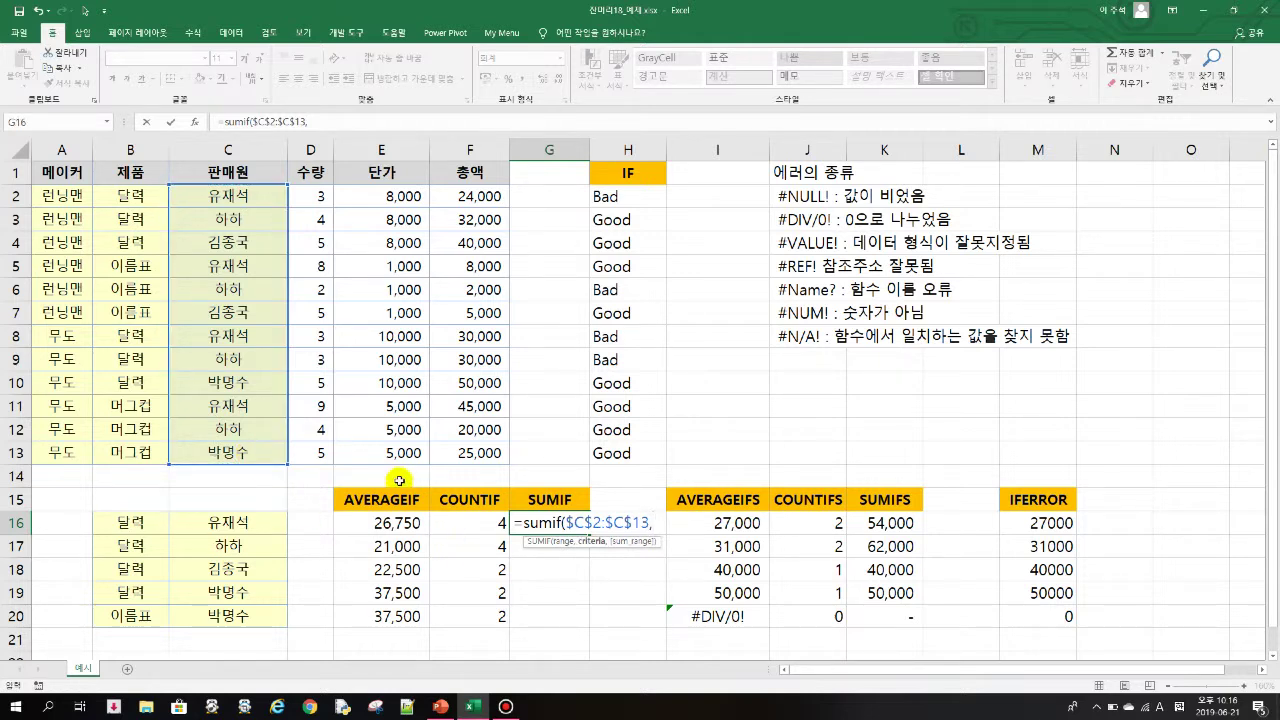
# Step: Complete the SUMIF formula with criterion C16 and sum range $F$2:$F$13, and fill it down through G20
pyautogui.click(214, 522)
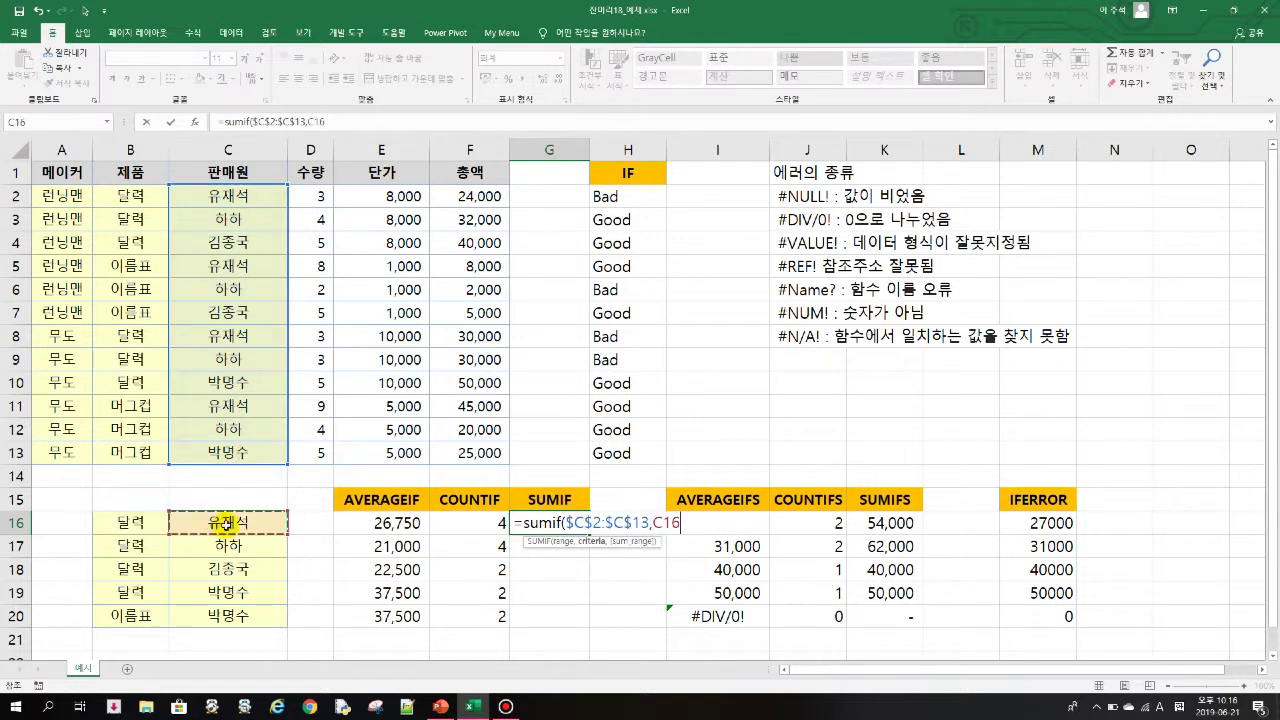
pyautogui.write(',')
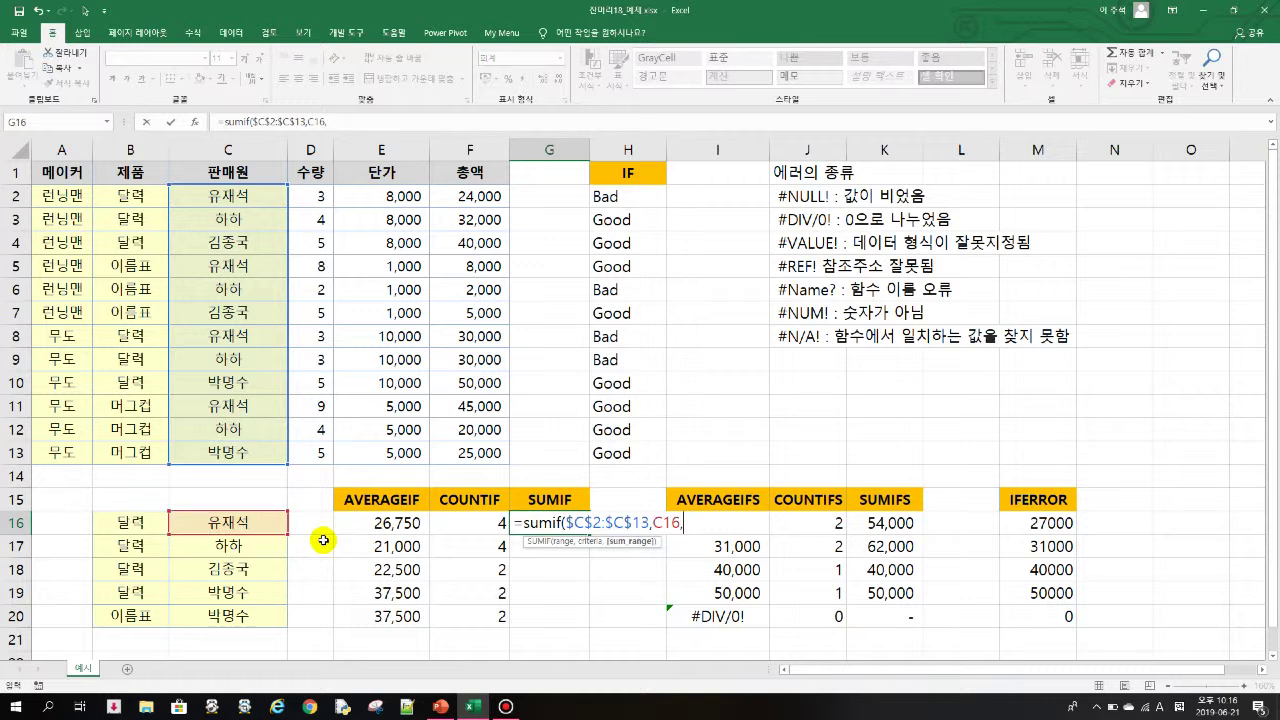
pyautogui.click(480, 198)
pyautogui.moveTo(476, 288); pyautogui.dragTo(455, 462)
pyautogui.press('F4')
pyautogui.write(')')
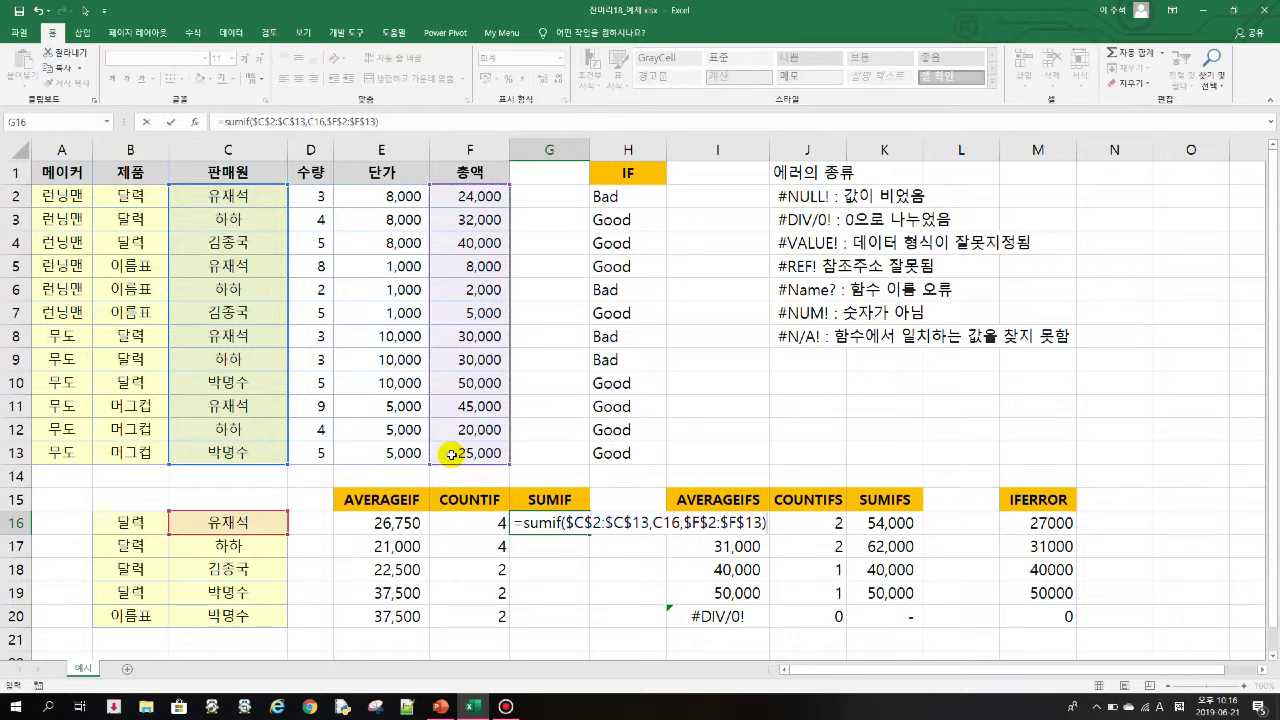
pyautogui.press('Return')
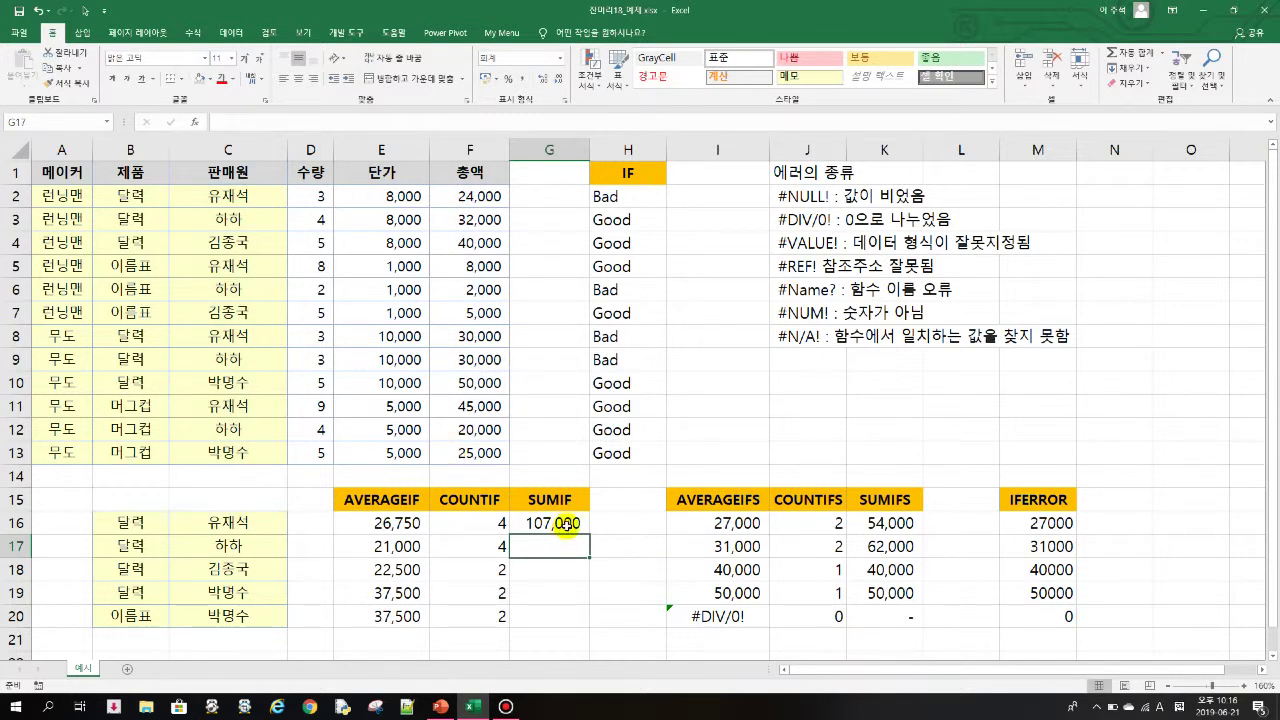
pyautogui.click(566, 524)
pyautogui.moveTo(590, 536); pyautogui.dragTo(590, 618)
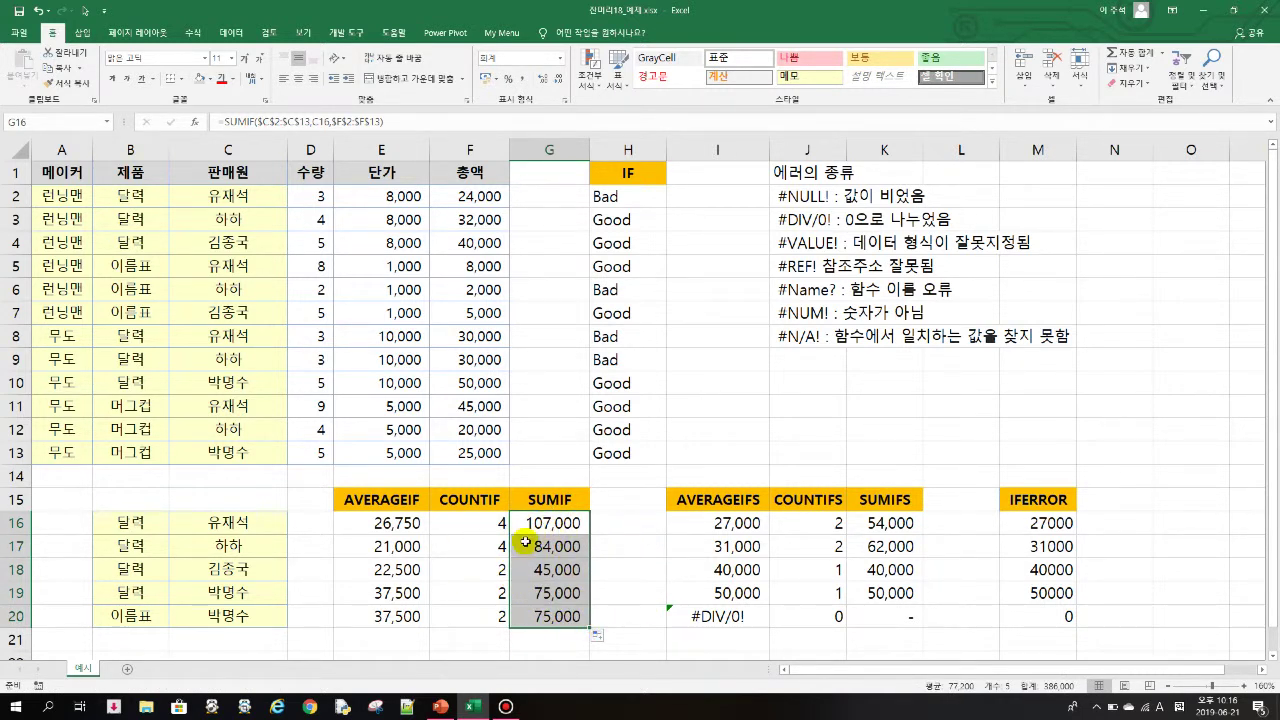
# Step: Replace the formula in I16 with a new AVERAGEIFS formula that uses the total amount column $F$2:$F$13 as its absolute average range
pyautogui.click(245, 522)
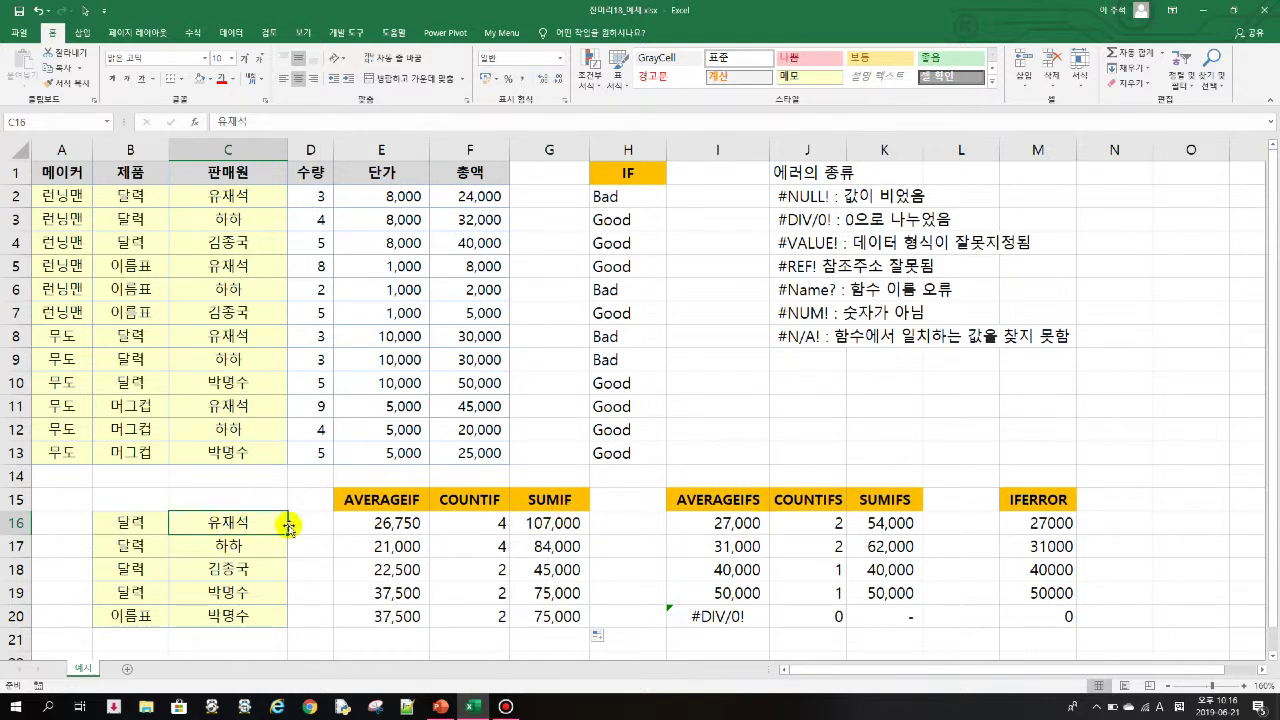
pyautogui.click(132, 525)
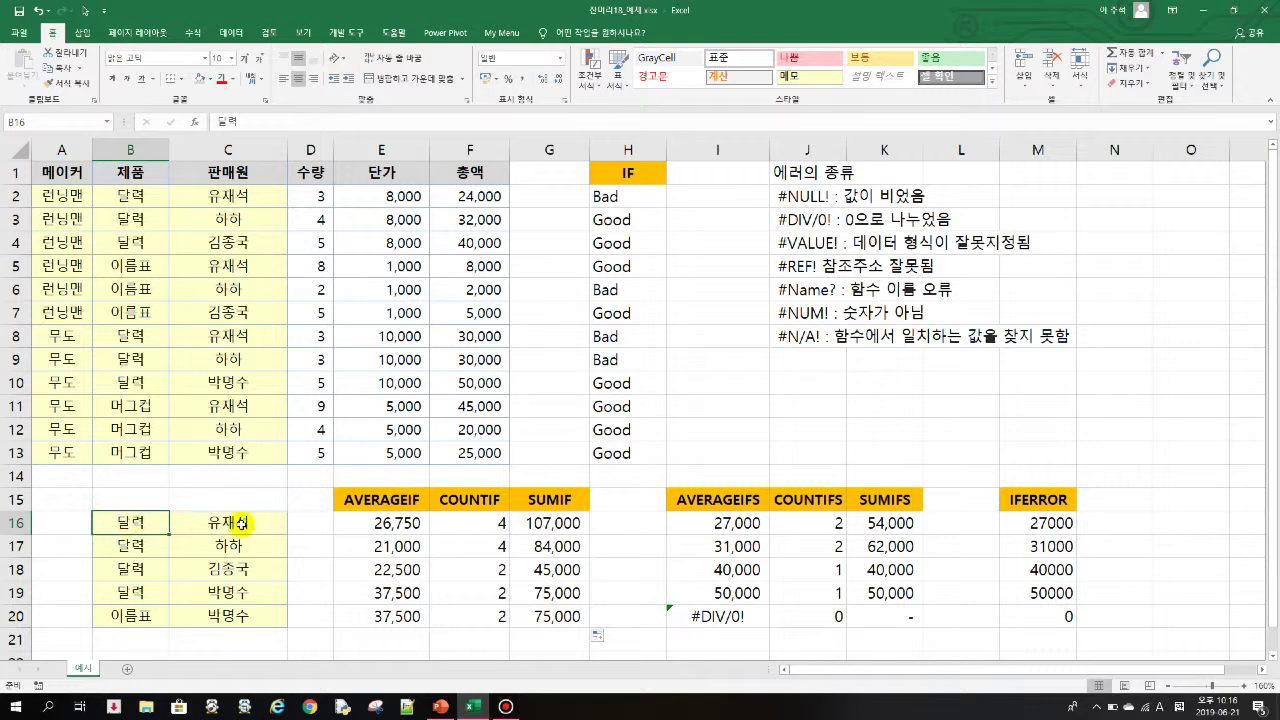
pyautogui.click(725, 524)
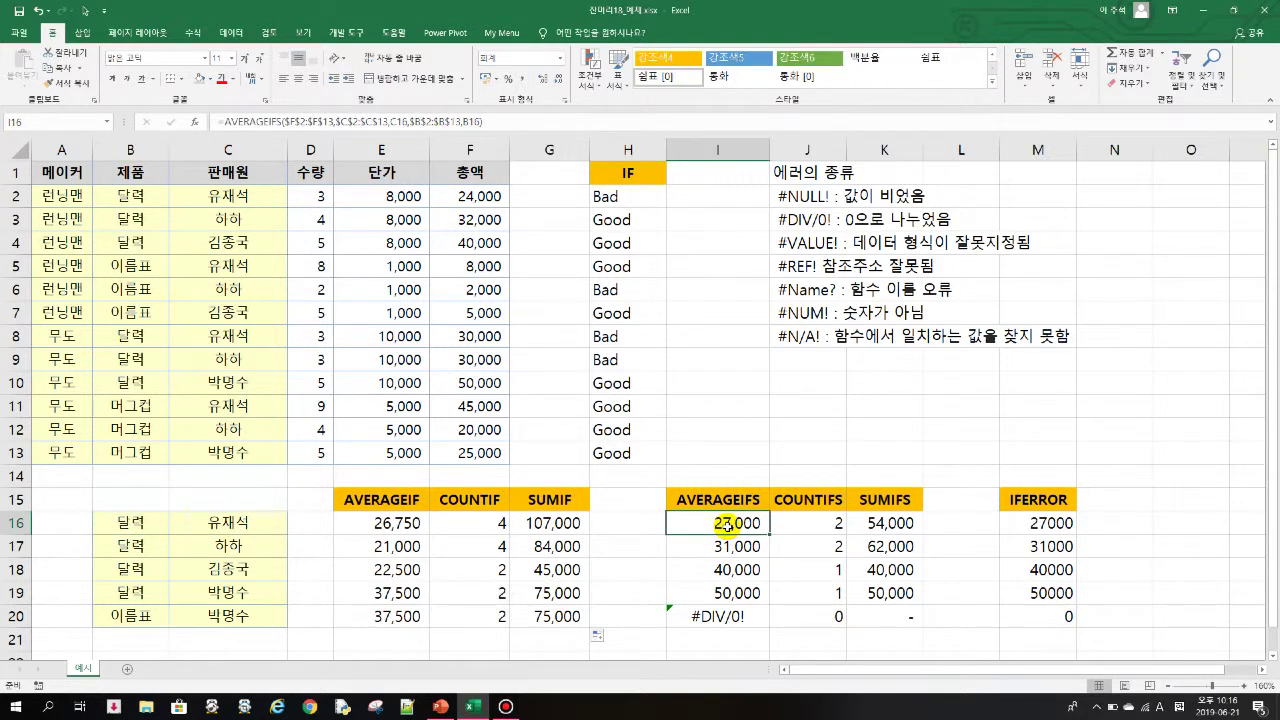
pyautogui.write('=a')
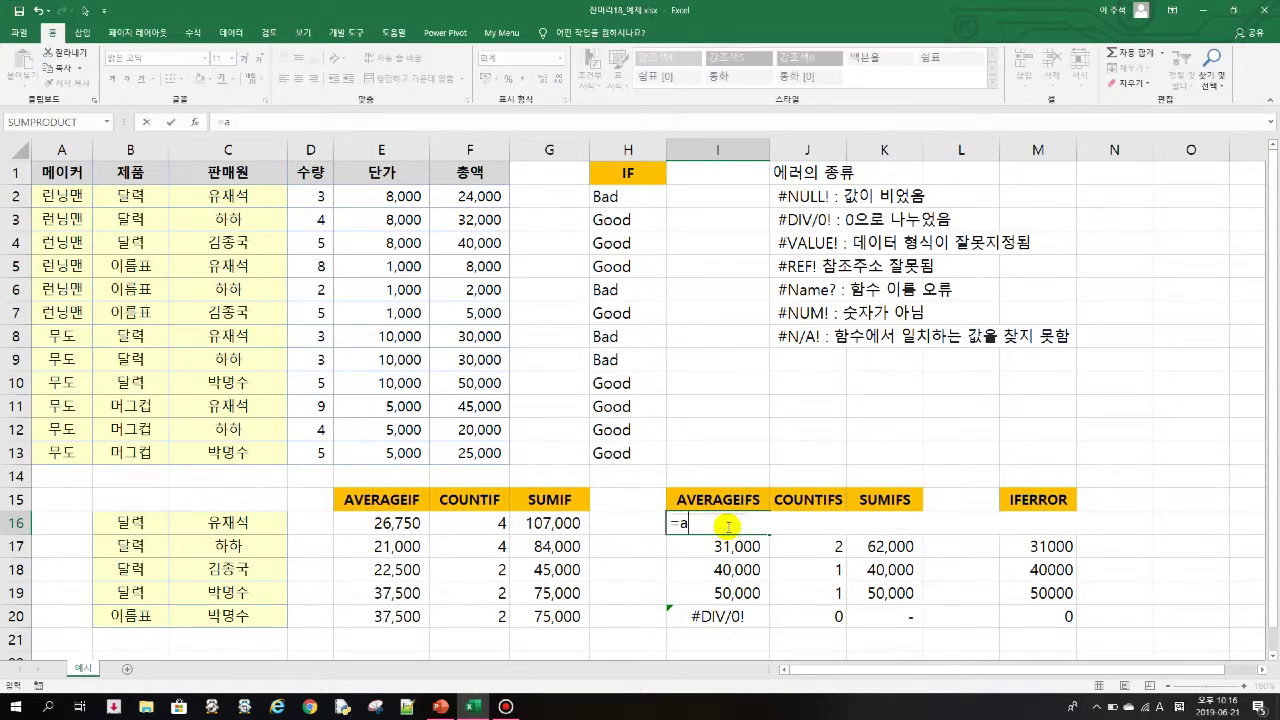
pyautogui.write('verag')
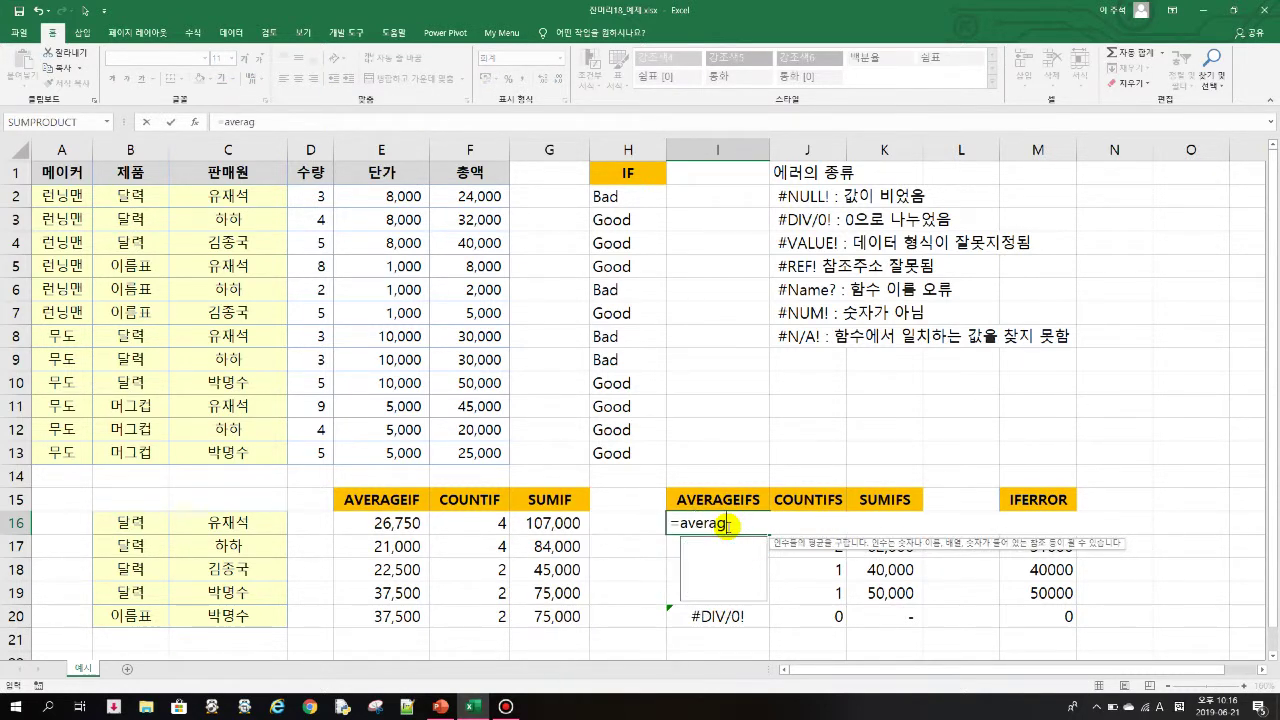
pyautogui.write('eifs')
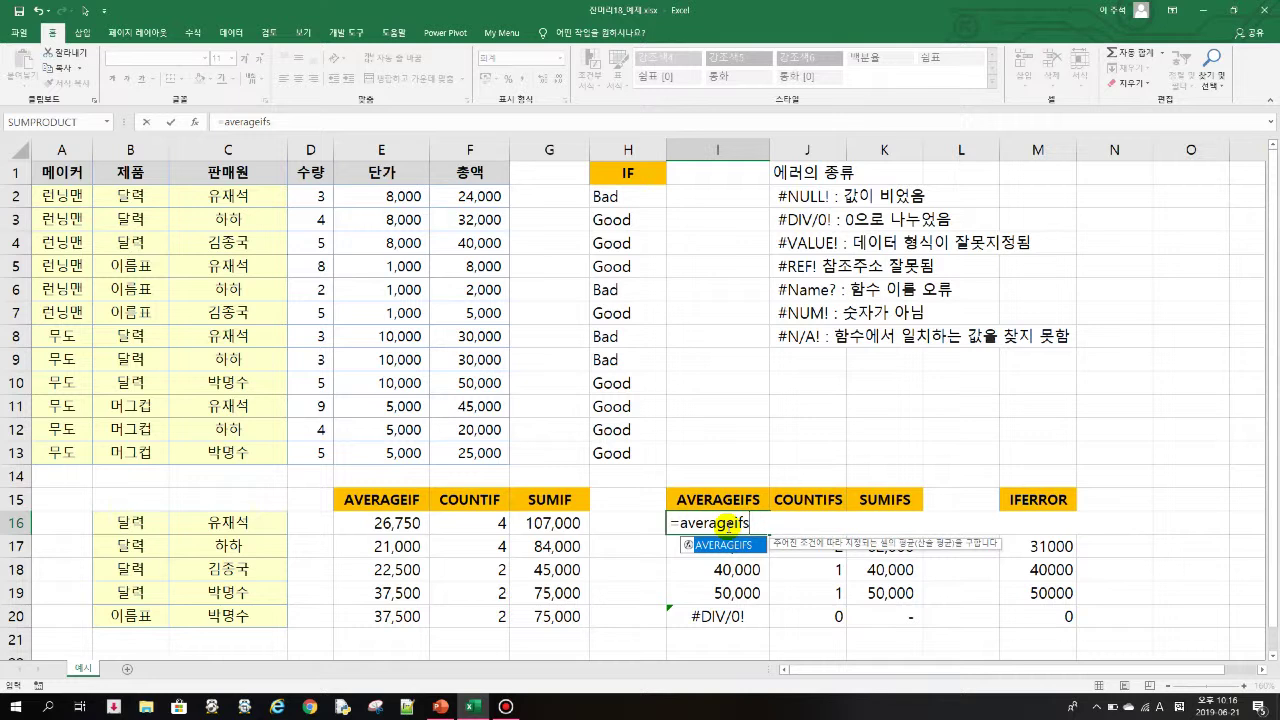
pyautogui.write('(')
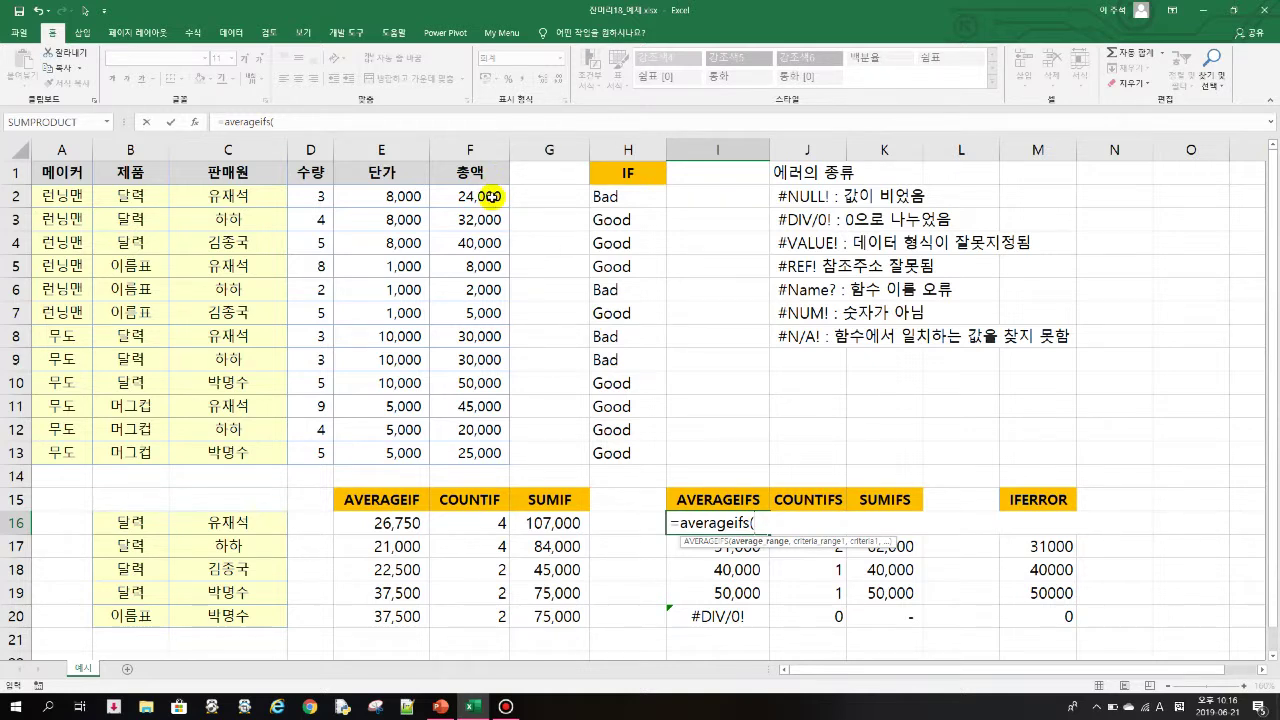
pyautogui.moveTo(491, 196); pyautogui.dragTo(489, 452)
pyautogui.press('F4')
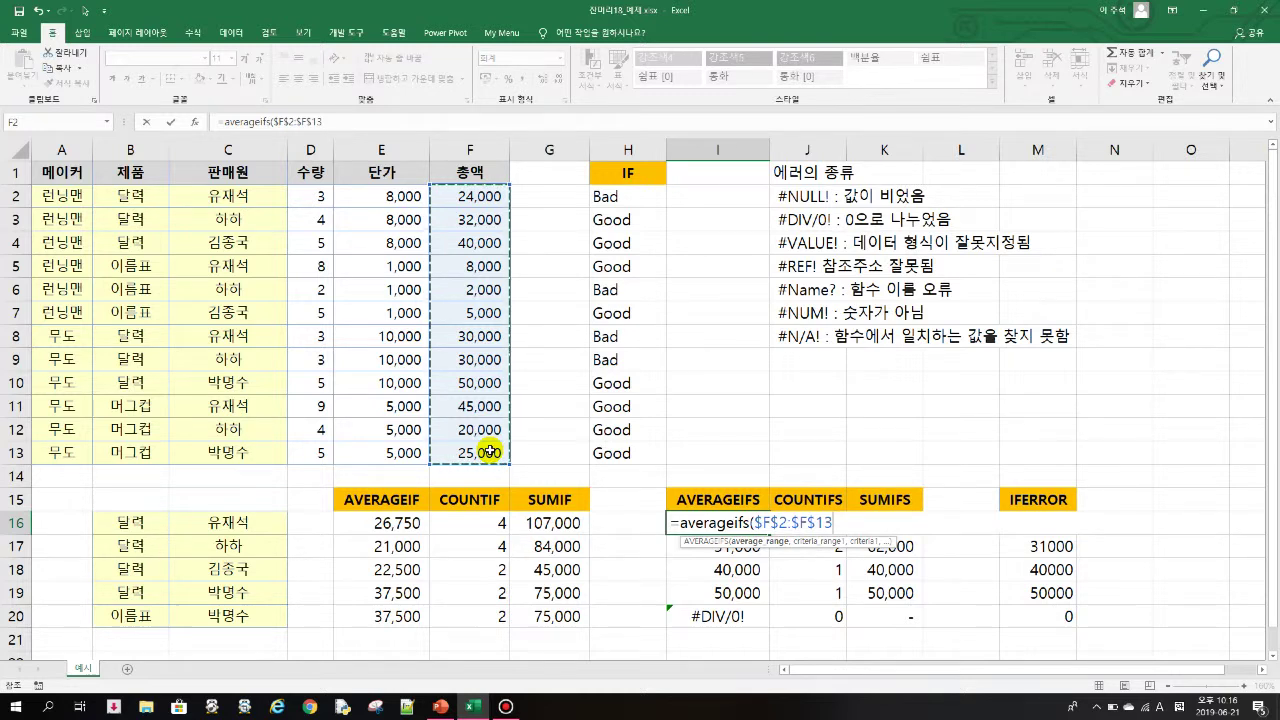
pyautogui.write(',')
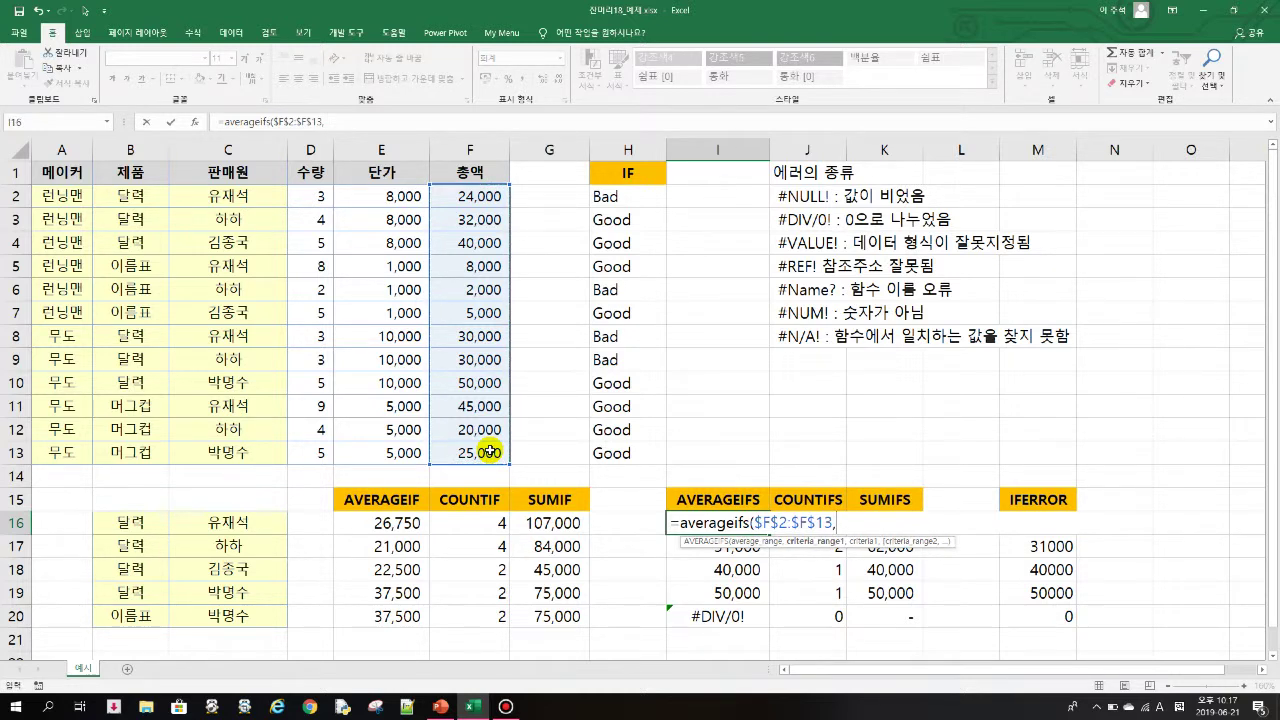
# Step: Add the first condition to the AVERAGEIFS formula, with criteria range $C$2:$C$13 and criterion C16
pyautogui.moveTo(249, 198); pyautogui.dragTo(243, 452)
pyautogui.press('F4')
pyautogui.write(',')
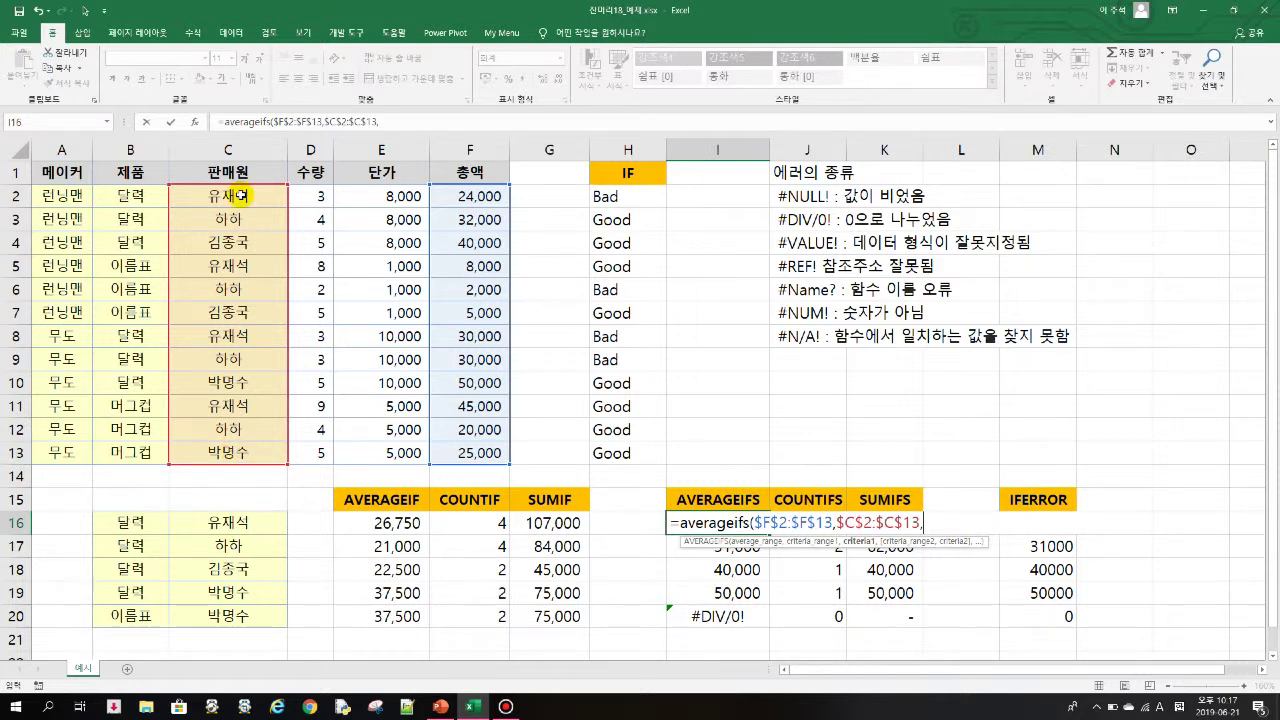
pyautogui.click(229, 522)
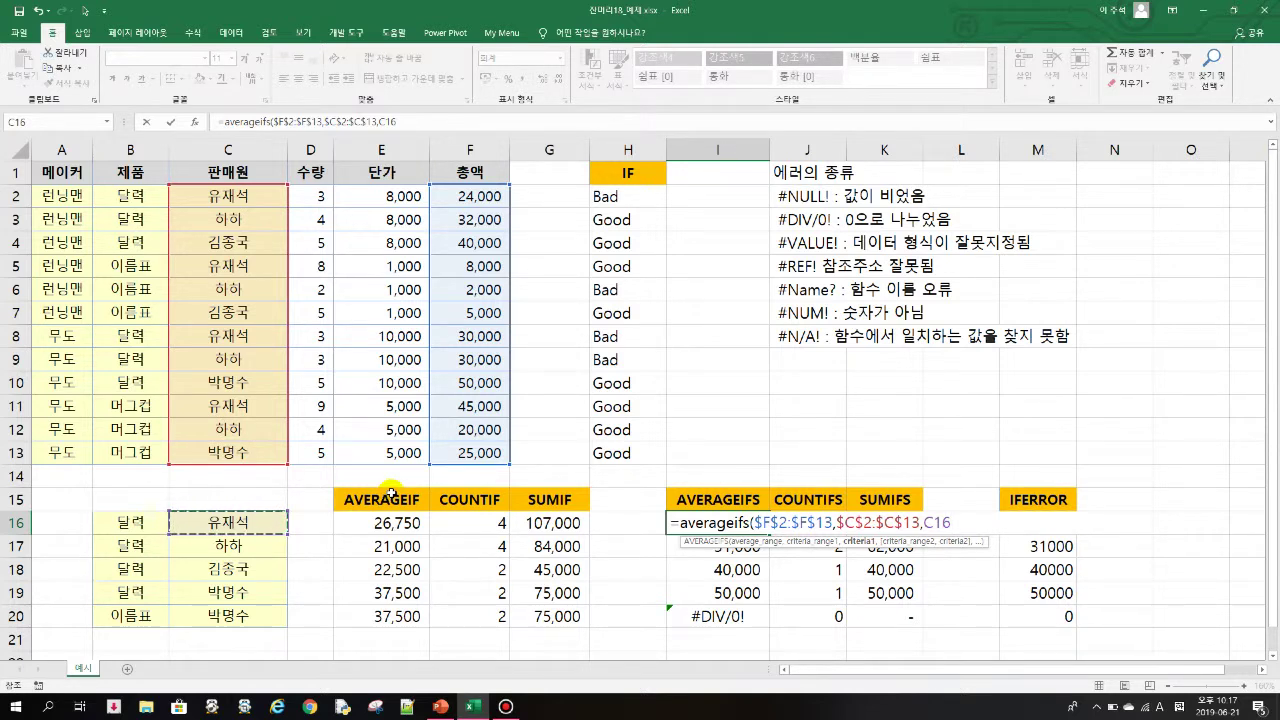
pyautogui.write(',')
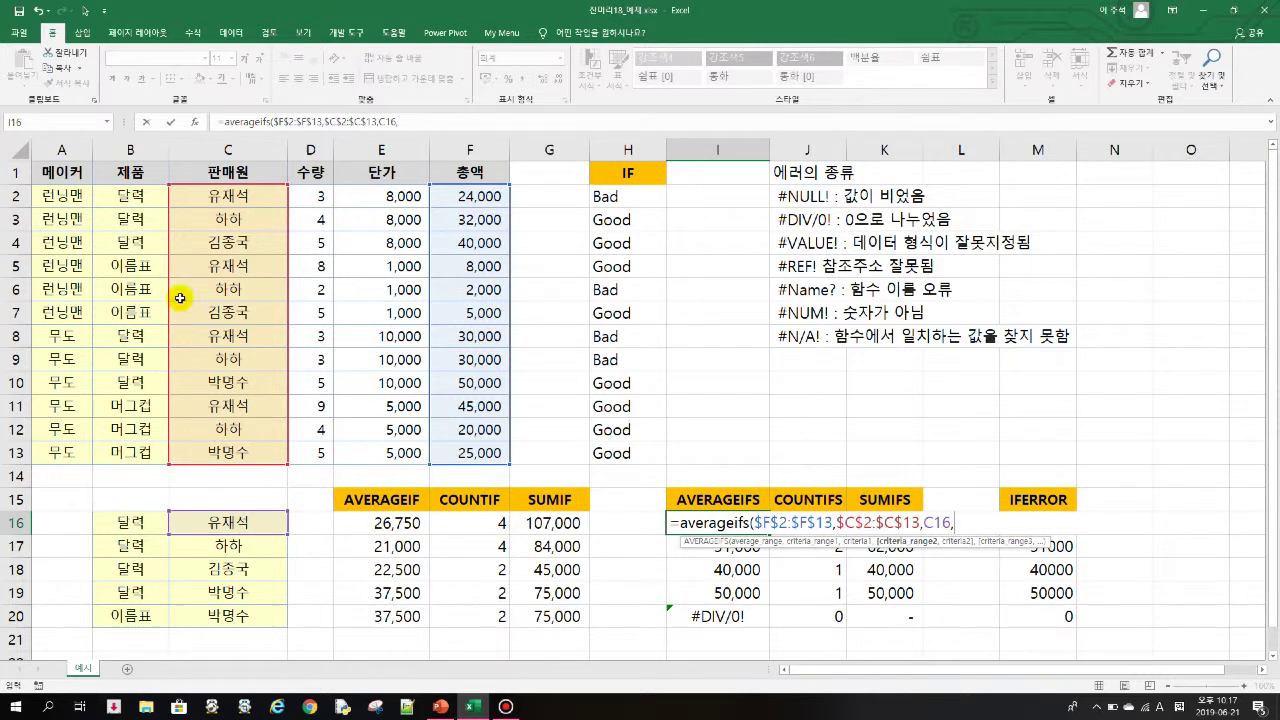
# Step: Complete the AVERAGEIFS formula with a second condition, criteria range $B$2:$B$13 and criterion B16, and fill it down through I20
pyautogui.click(150, 195)
pyautogui.moveTo(148, 247); pyautogui.dragTo(140, 455)
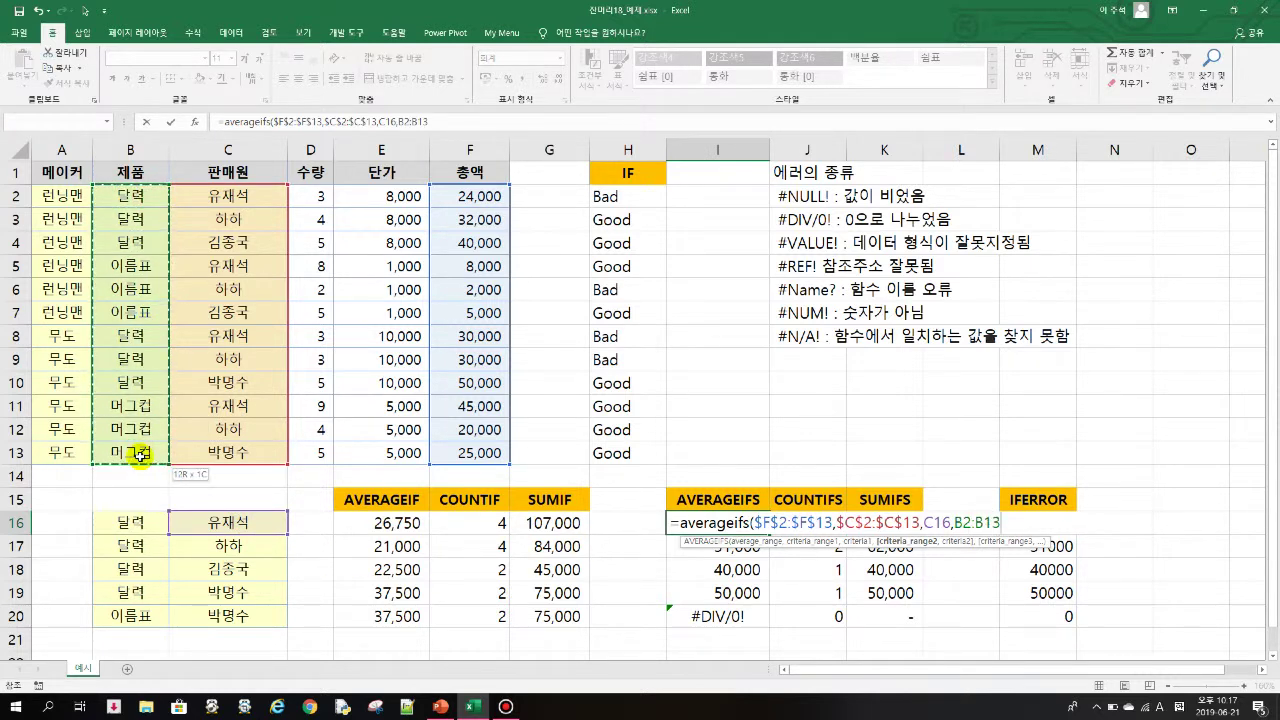
pyautogui.press('F4')
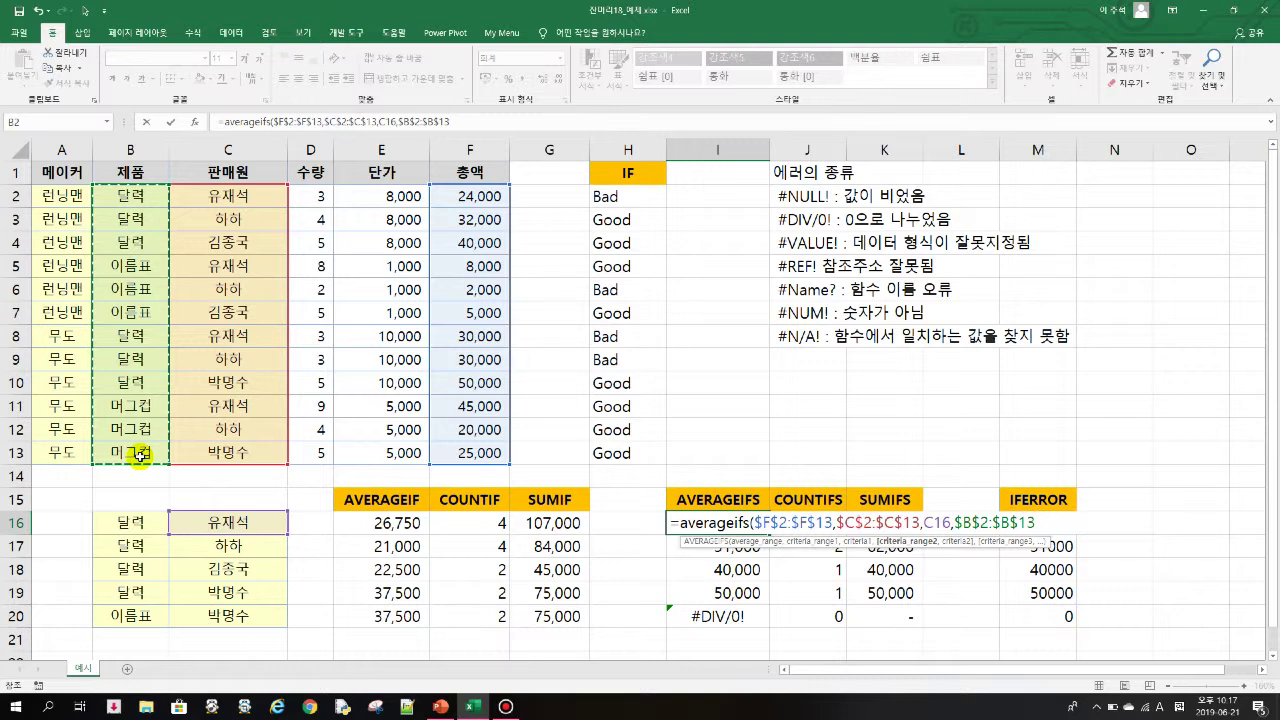
pyautogui.write(',')
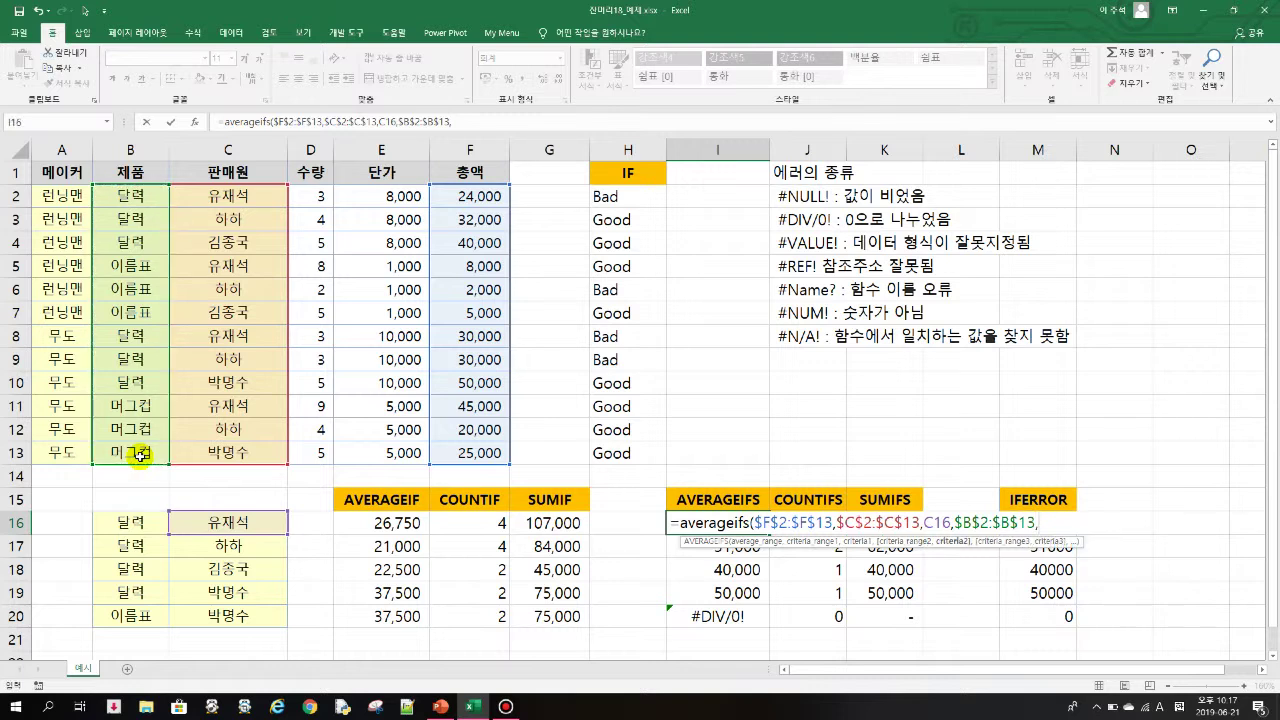
pyautogui.click(135, 523)
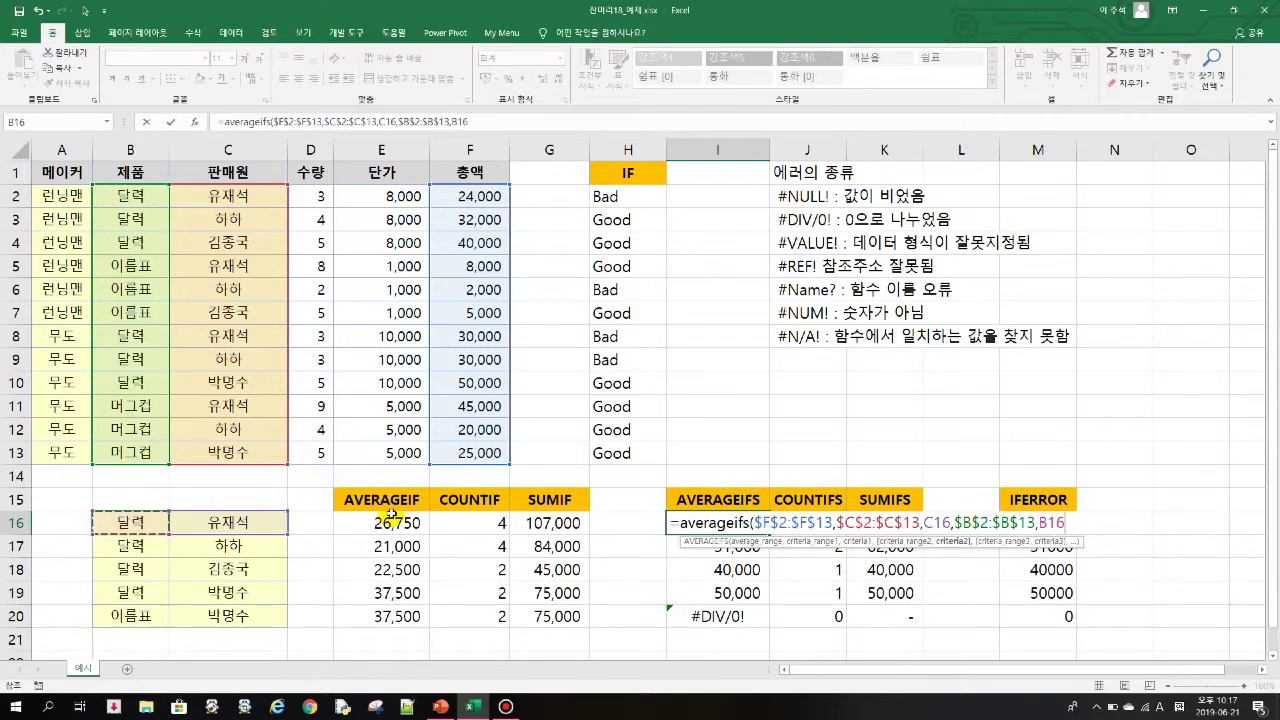
pyautogui.write(')')
pyautogui.press('Return')
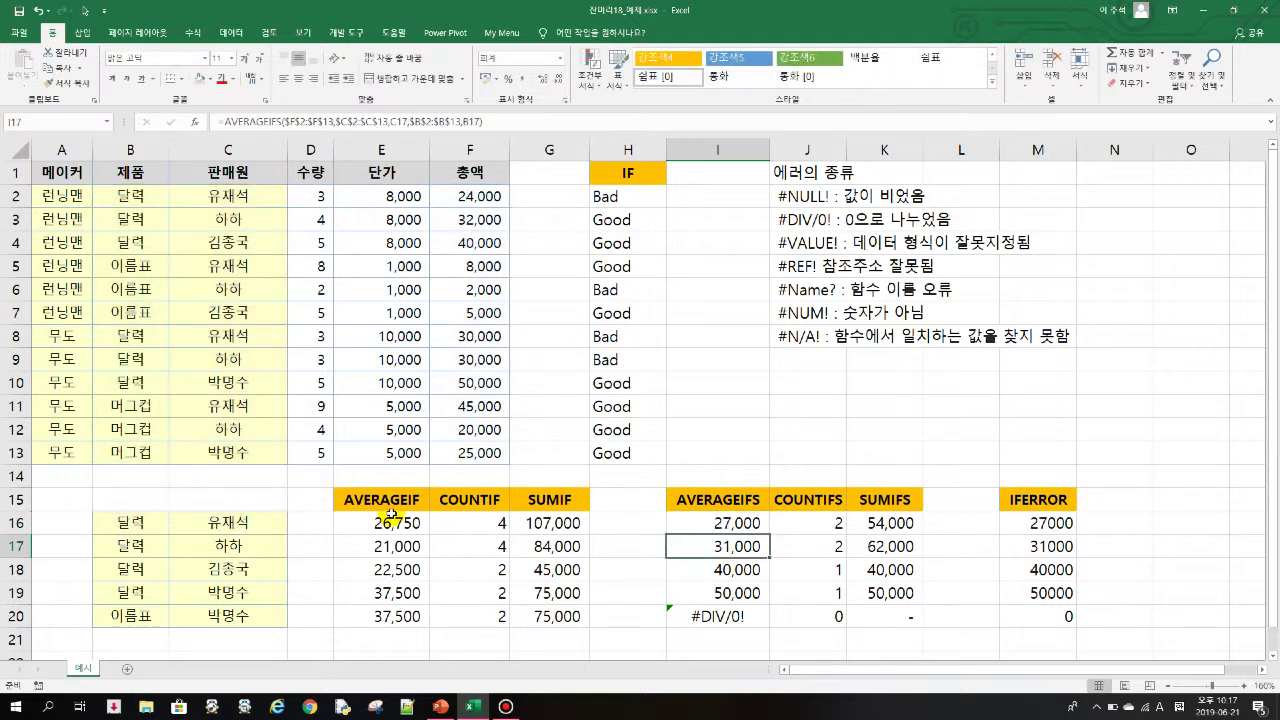
pyautogui.click(756, 525)
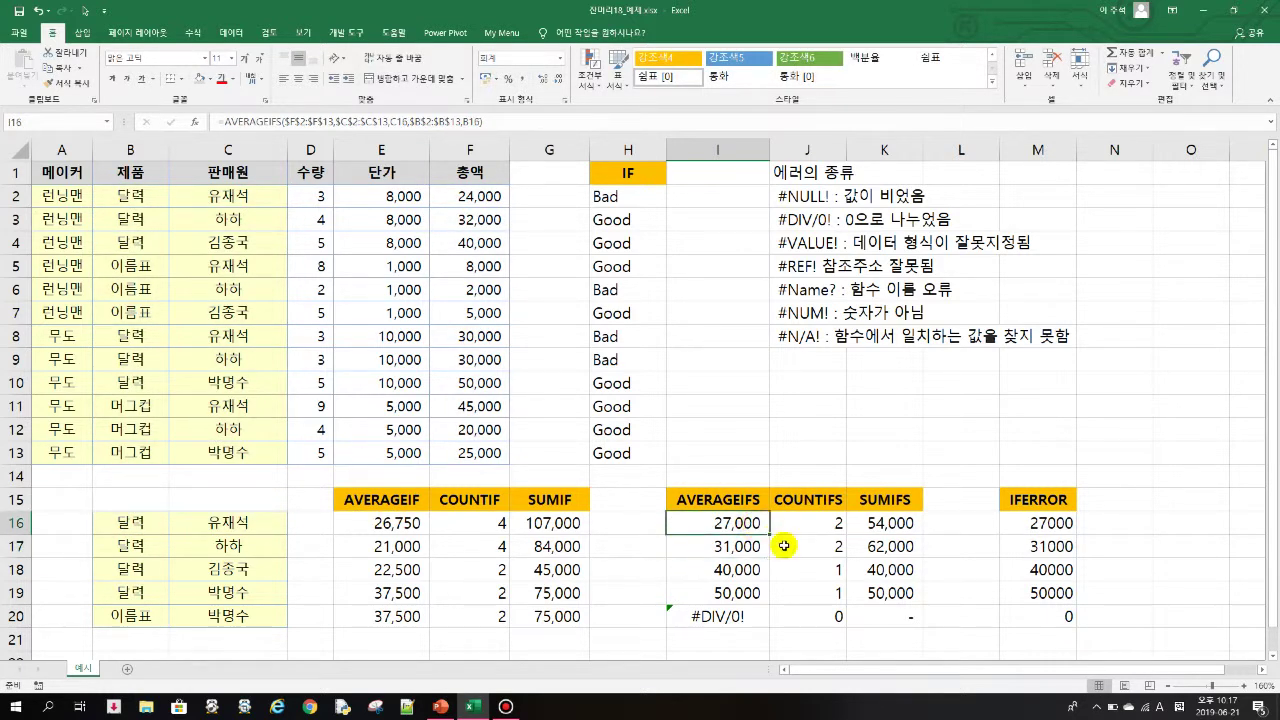
pyautogui.moveTo(771, 535); pyautogui.dragTo(764, 616)
# Step: Examine the AVERAGEIFS, COUNTIFS and SUMIFS formulas in row 16, and check I20's error against the product and salesperson columns B2:C13
pyautogui.click(748, 523)
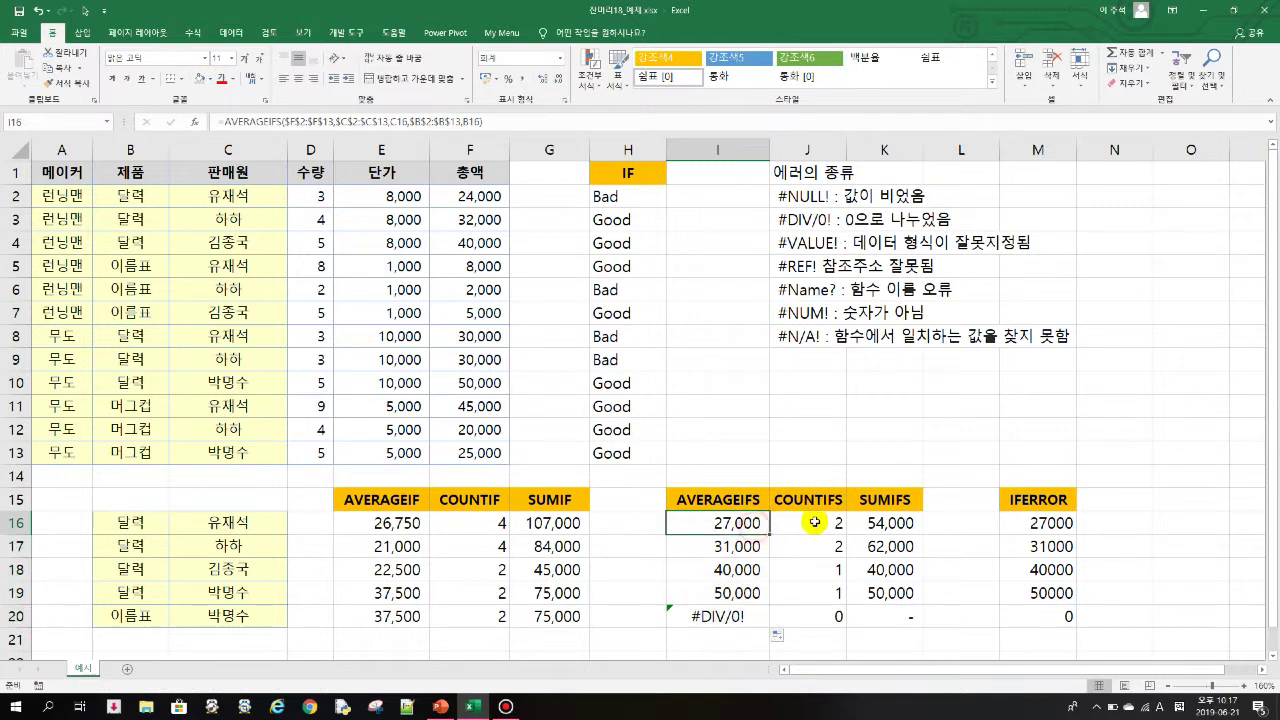
pyautogui.click(810, 522)
pyautogui.click(897, 522)
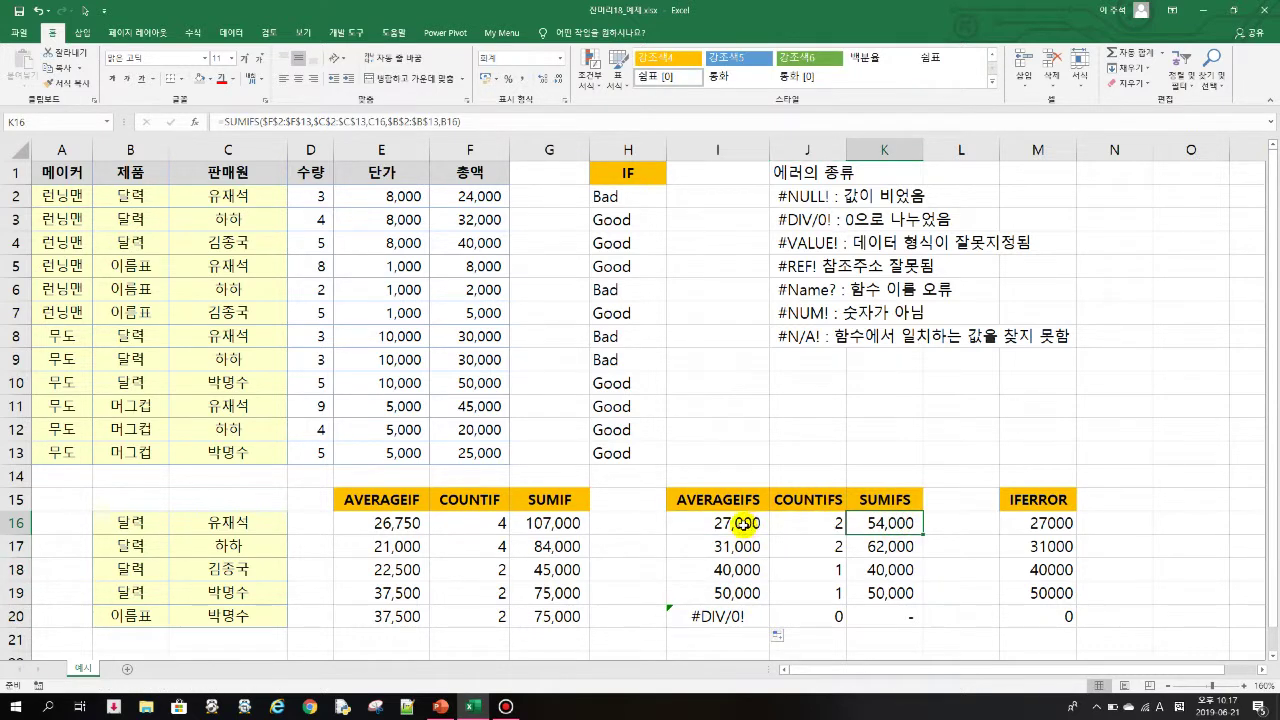
pyautogui.click(820, 522)
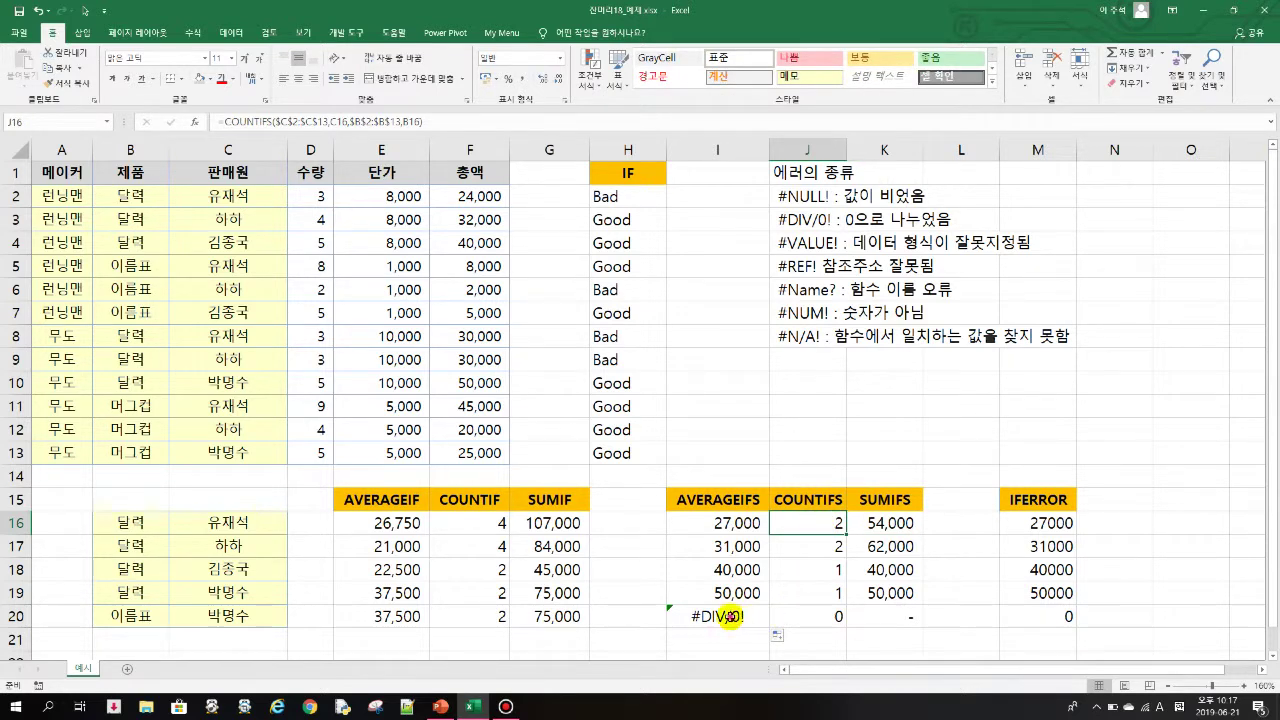
pyautogui.click(730, 617)
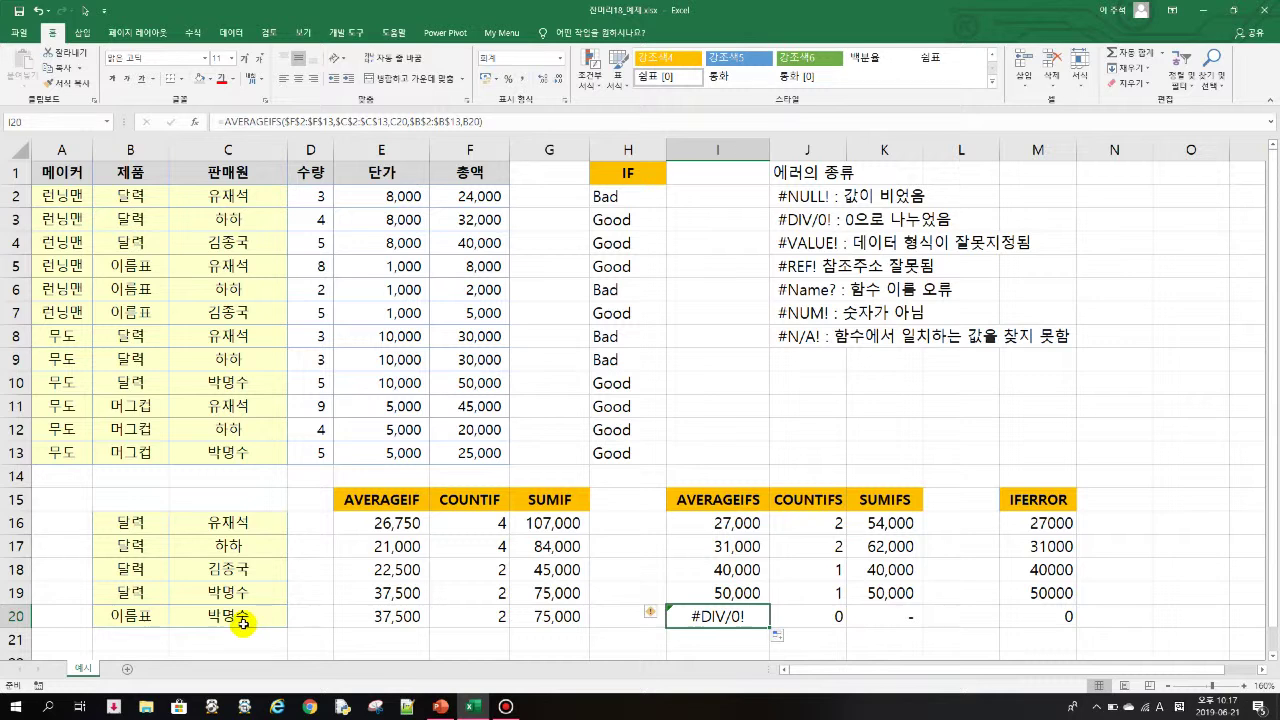
pyautogui.click(145, 621)
pyautogui.moveTo(148, 199); pyautogui.dragTo(228, 455)
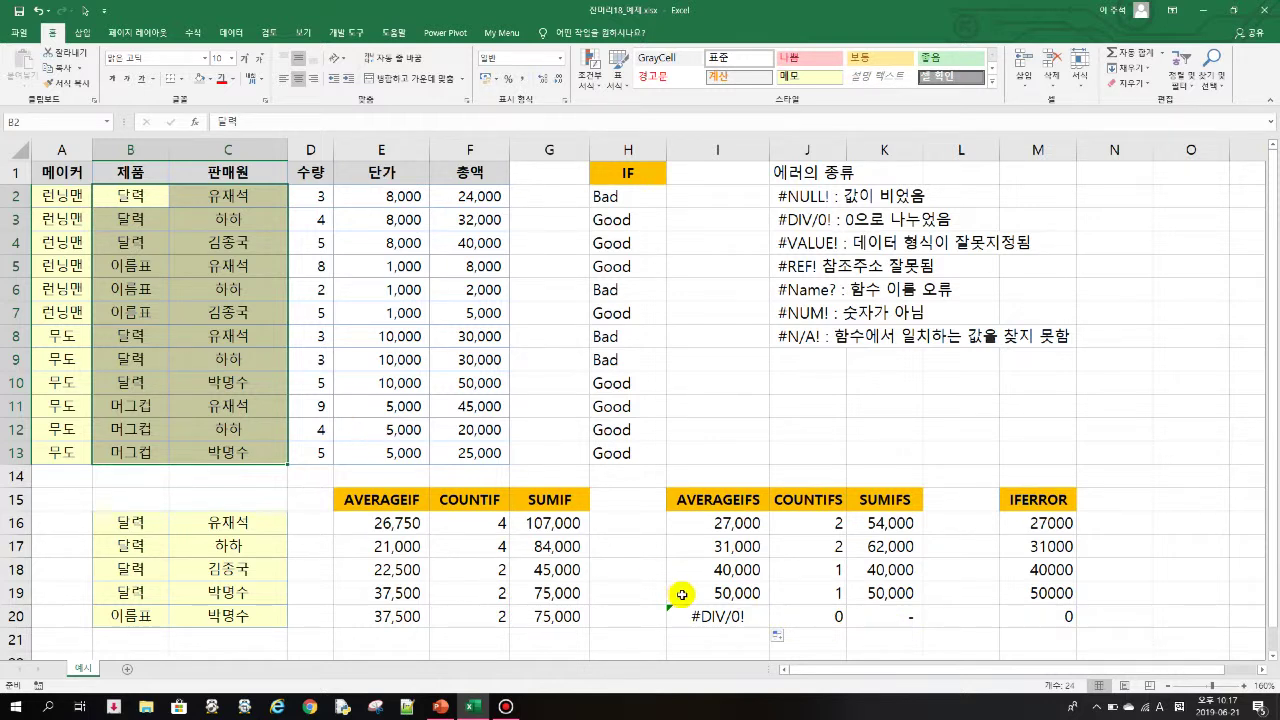
pyautogui.click(736, 618)
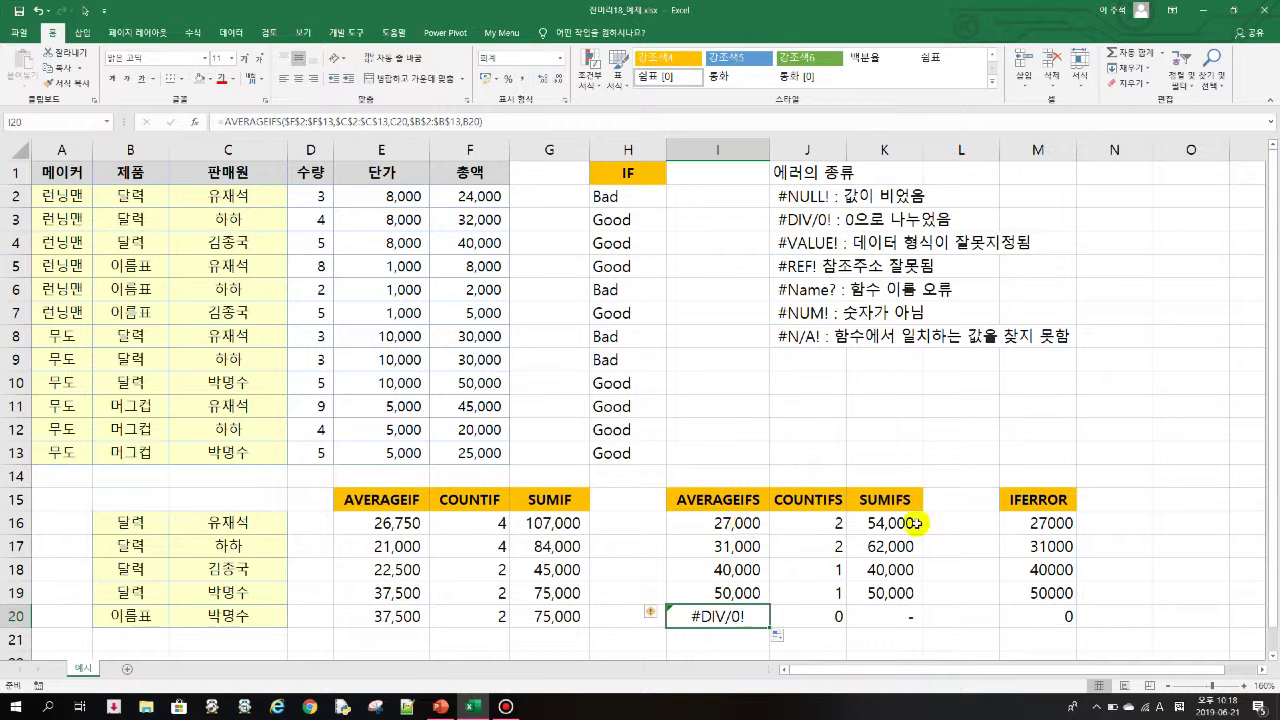
# Step: Clear M16:M20 and enter an IFERROR formula in M16 that checks I16 and returns "에러" for an error
pyautogui.moveTo(1052, 522); pyautogui.dragTo(1052, 622)
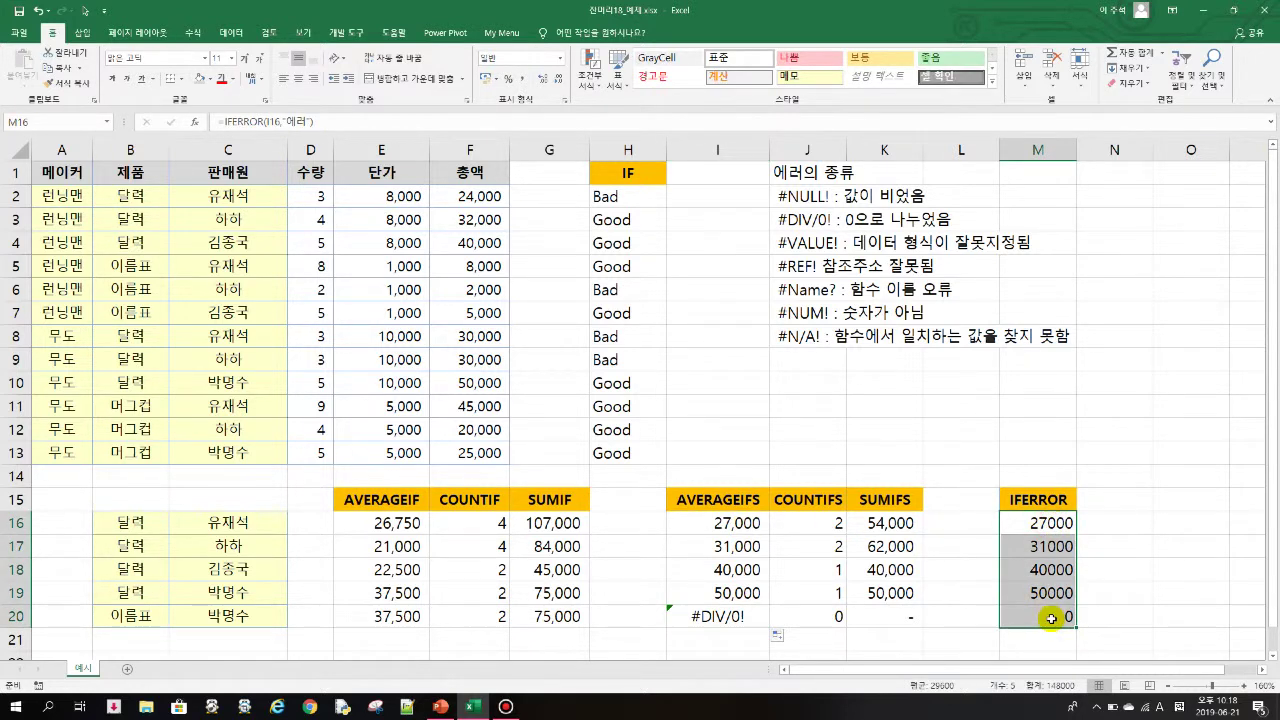
pyautogui.press('Delete')
pyautogui.write('=')
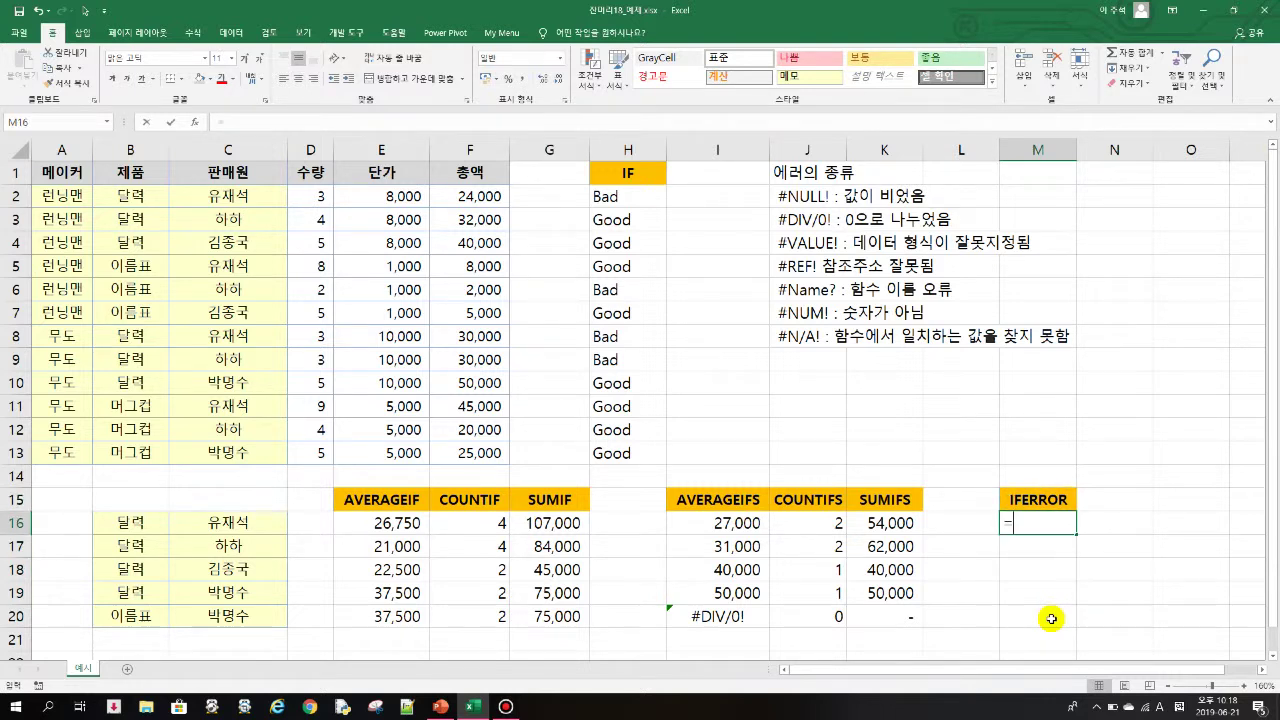
pyautogui.write('iferror')
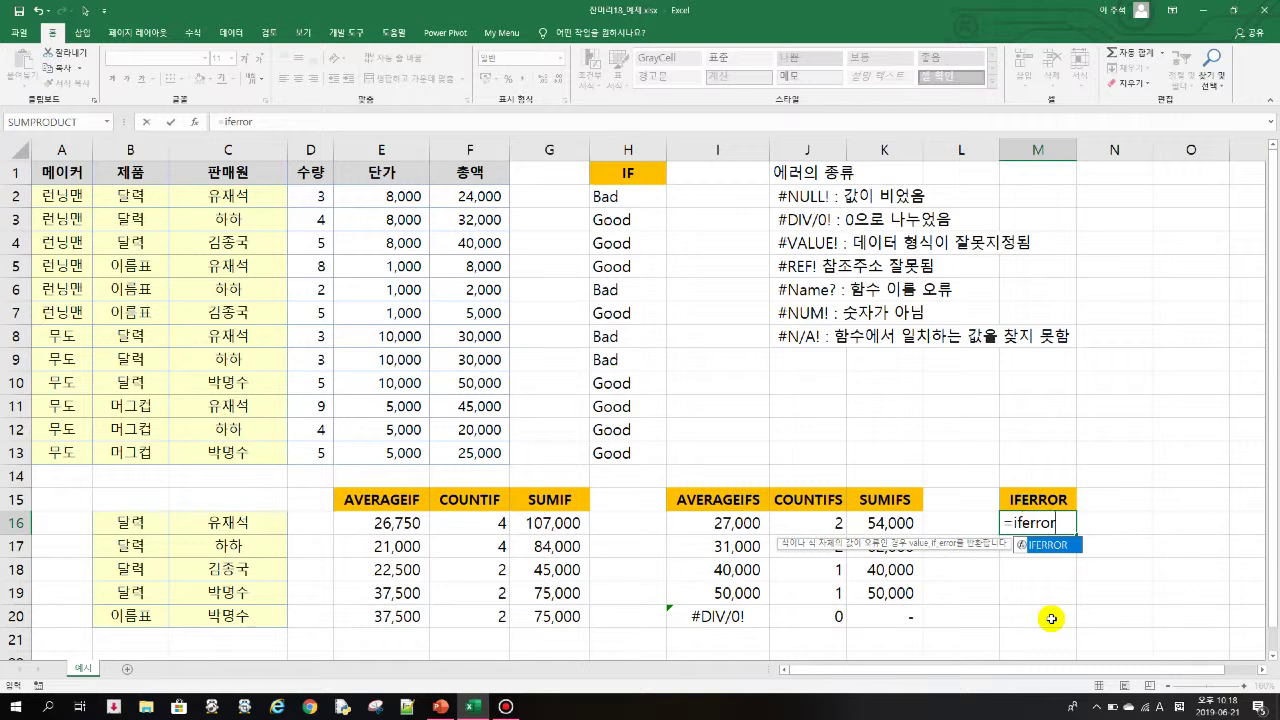
pyautogui.write('(')
pyautogui.click(728, 519)
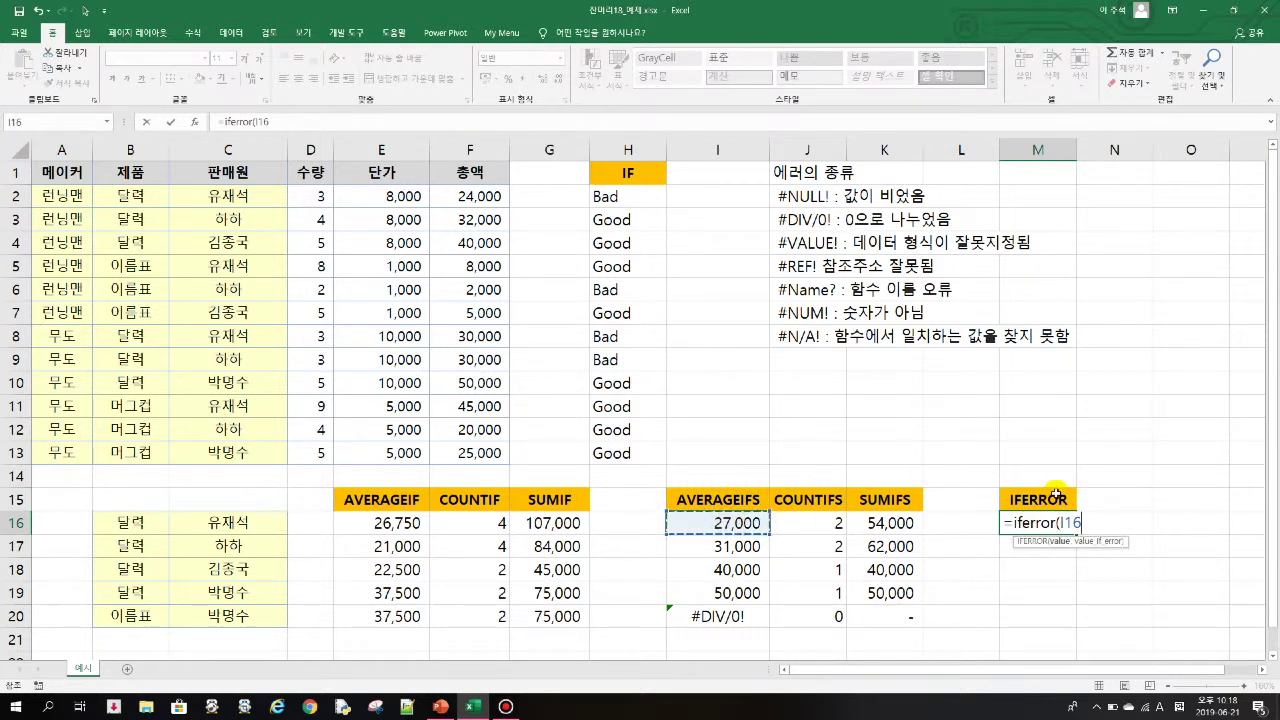
pyautogui.write(',')
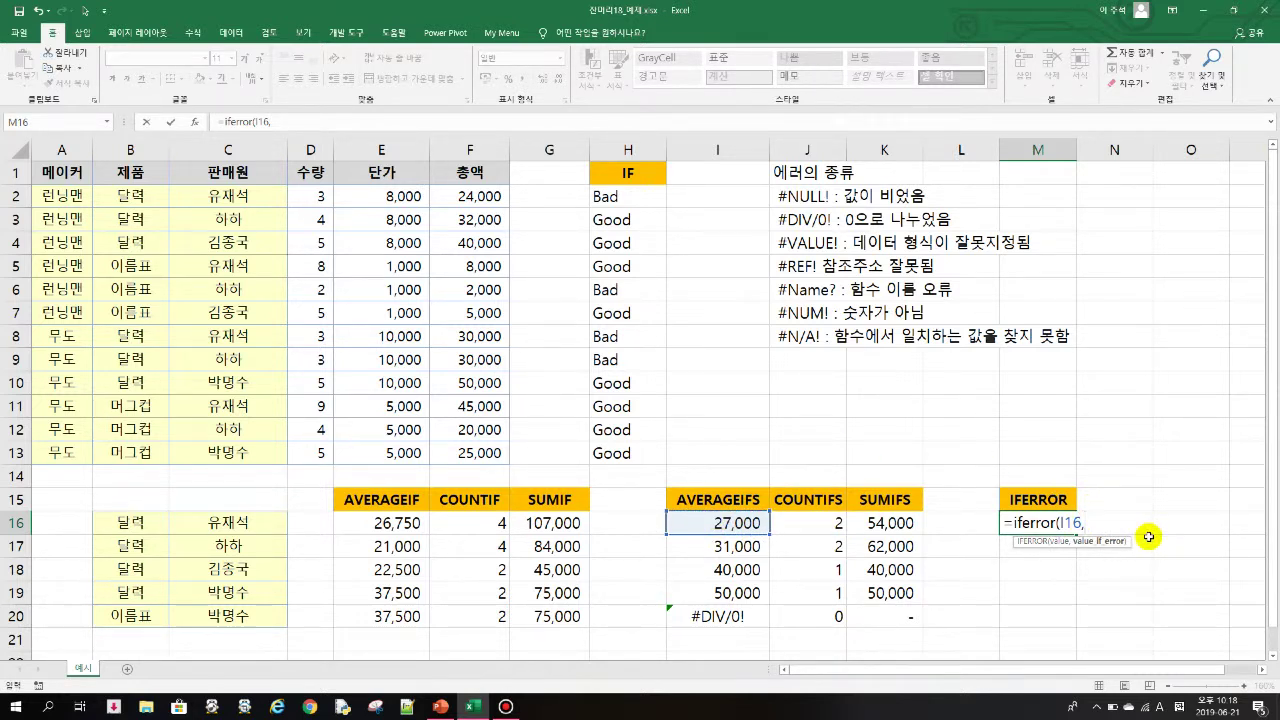
pyautogui.write('"에러")')
pyautogui.press('Return')
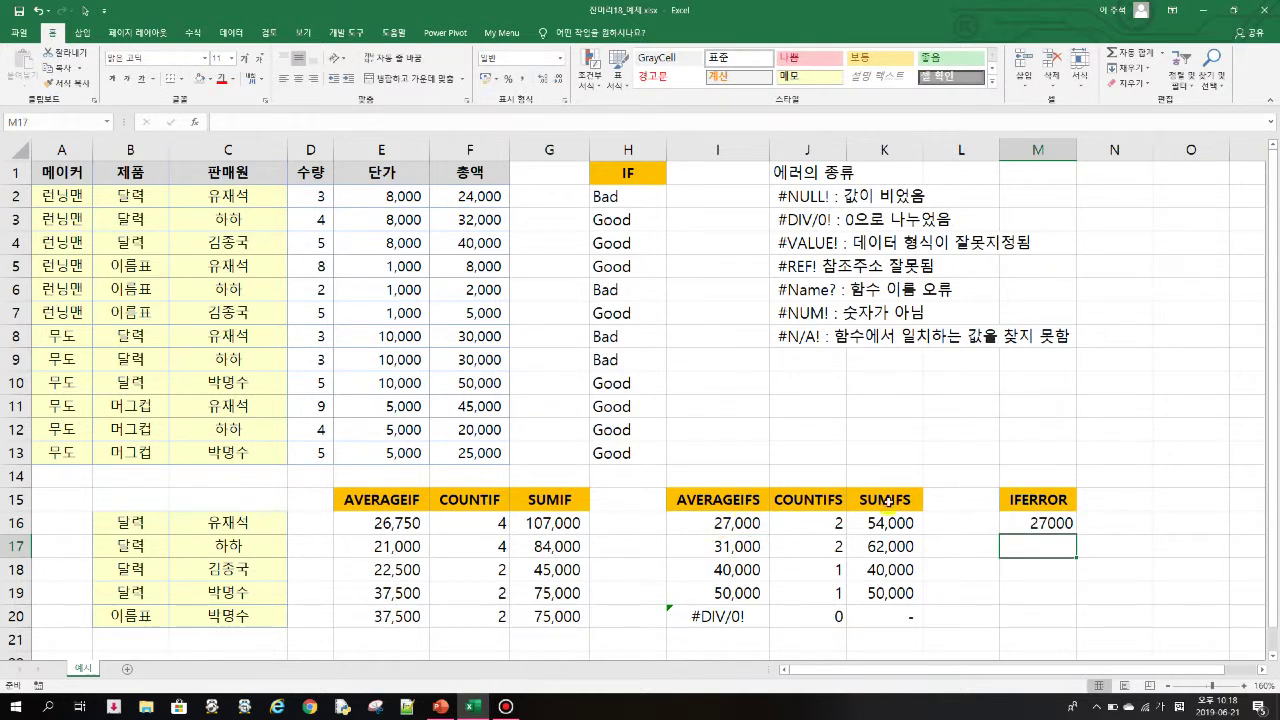
# Step: Fill the IFERROR formula from M16 down through M20 and compare cells I20 and M20
pyautogui.click(1043, 523)
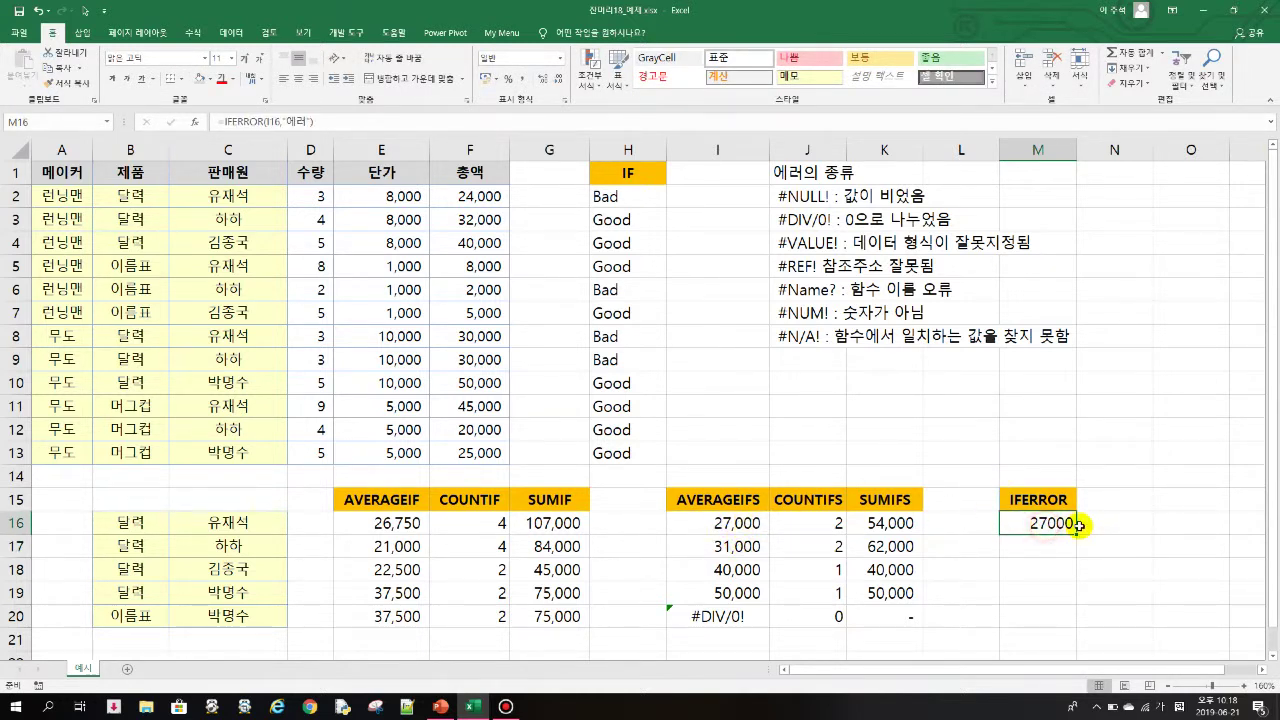
pyautogui.moveTo(1075, 533); pyautogui.dragTo(1060, 622)
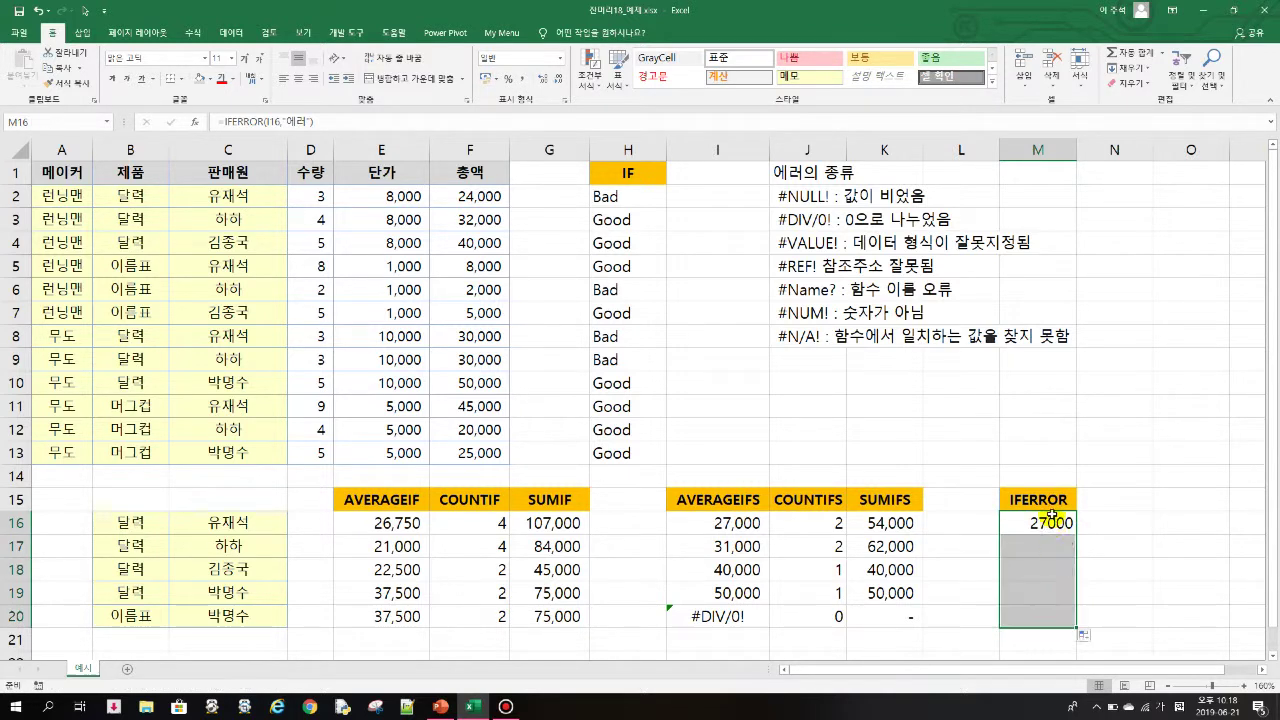
pyautogui.click(722, 617)
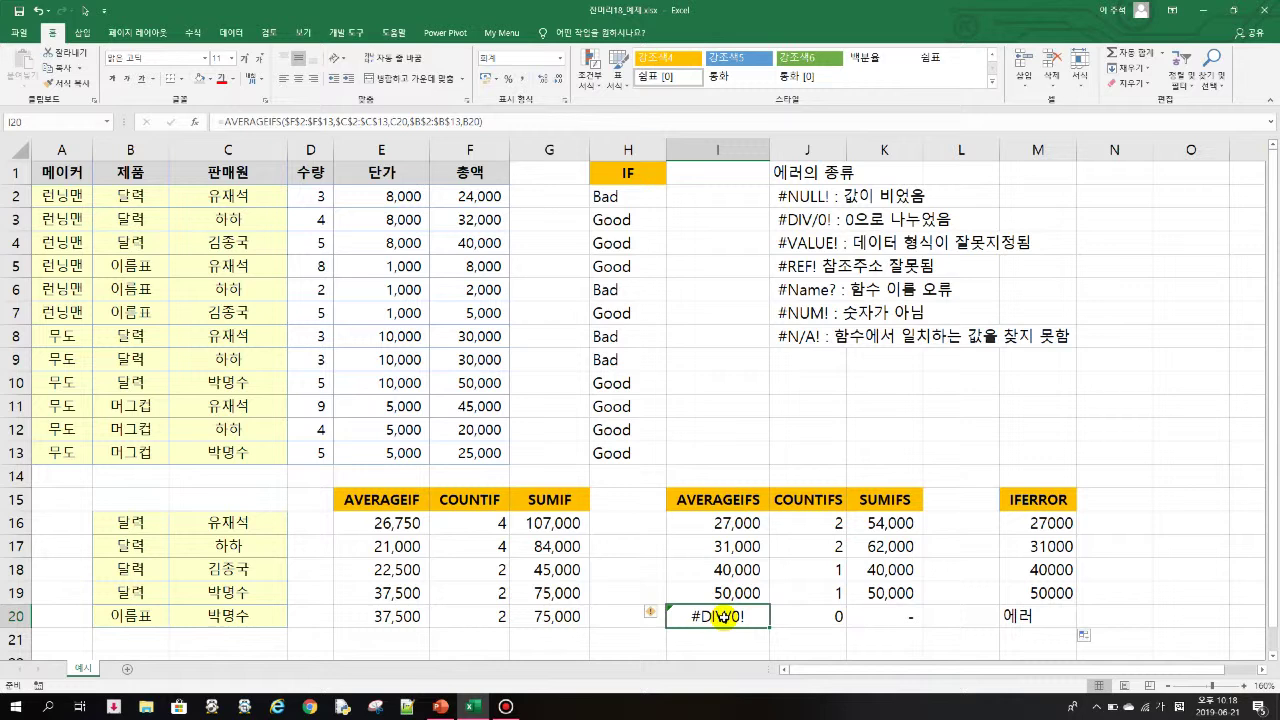
pyautogui.click(1050, 611)
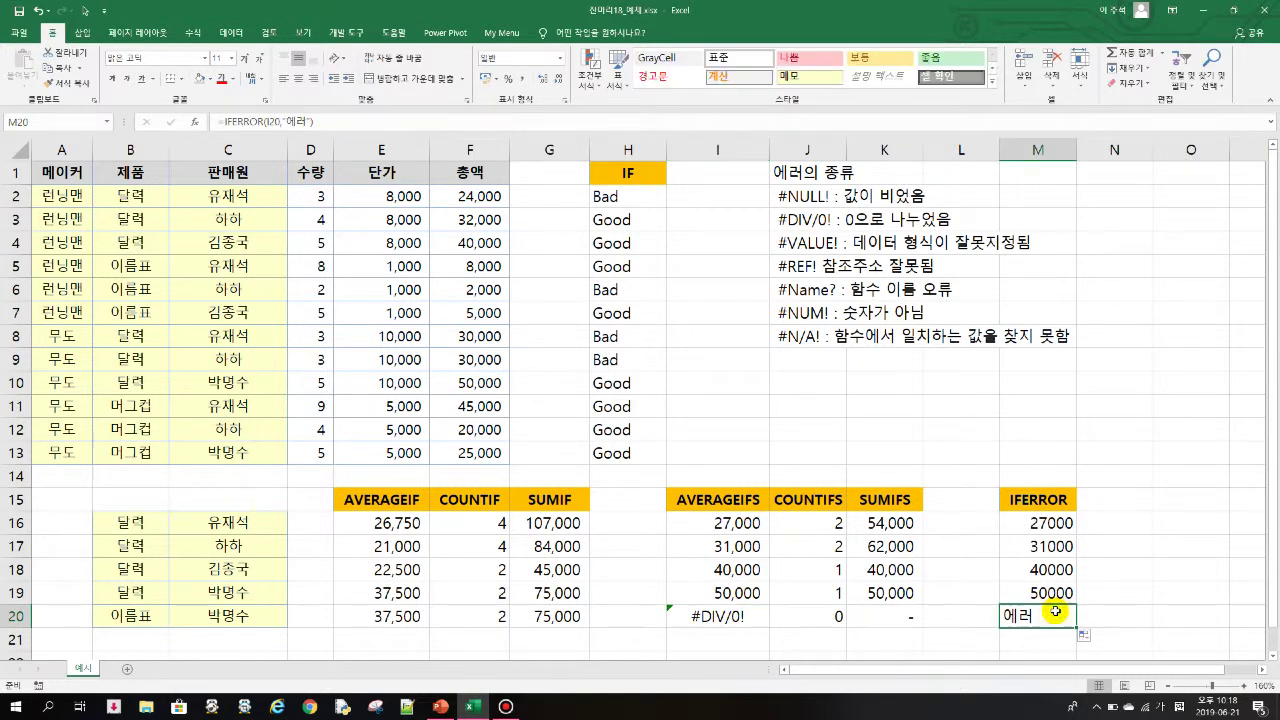
# Step: Change the IFERROR fallback value in M16 to "0" and fill the formula down through M20
pyautogui.click(1056, 528)
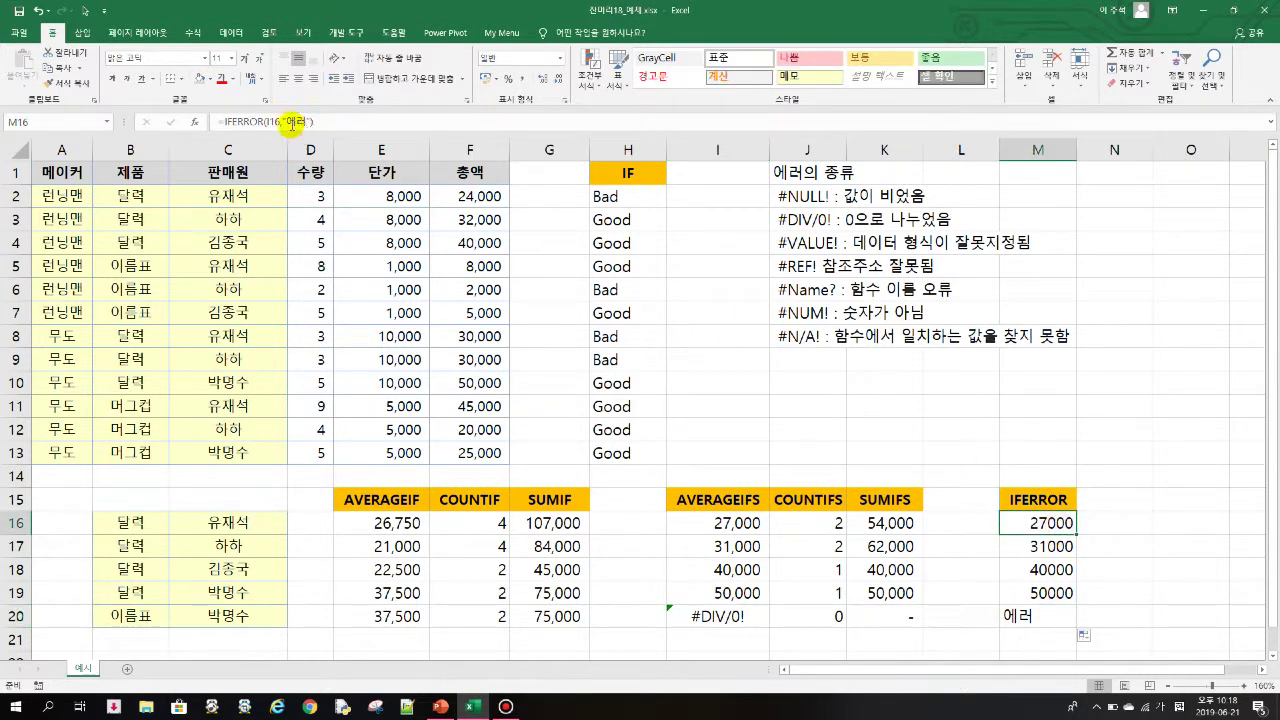
pyautogui.click(293, 121)
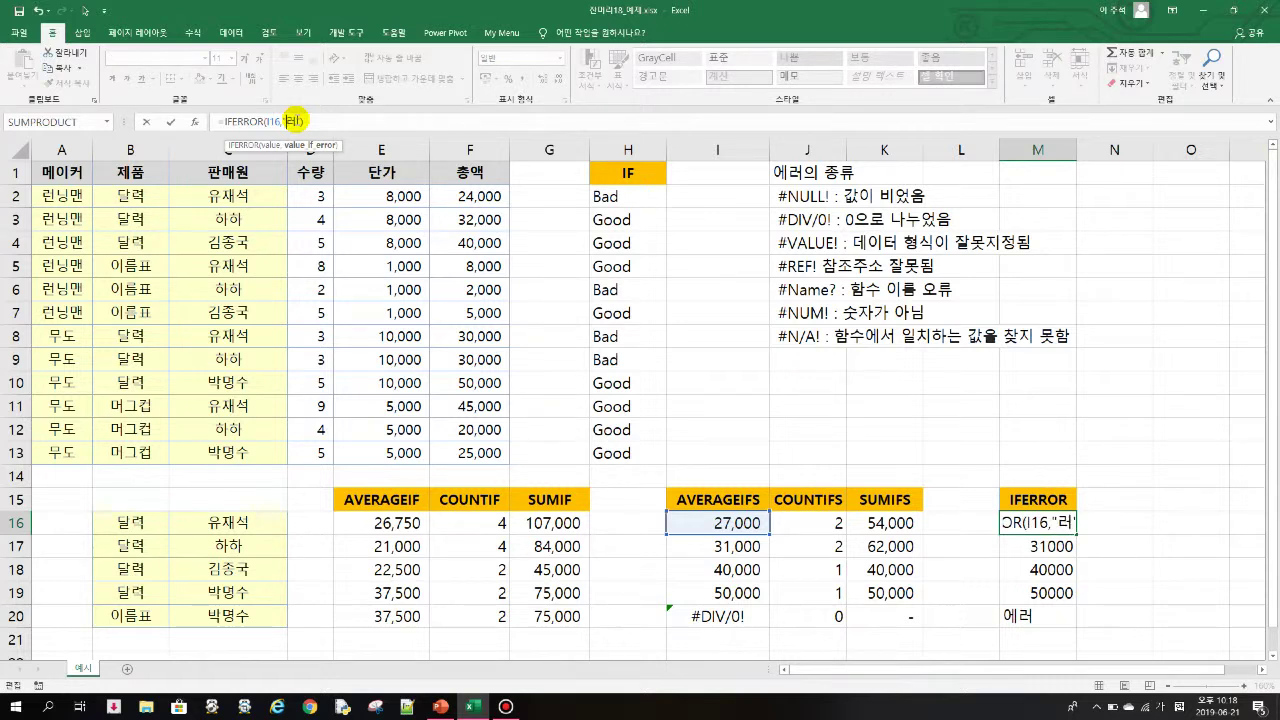
pyautogui.press('Return')
pyautogui.press('Up')
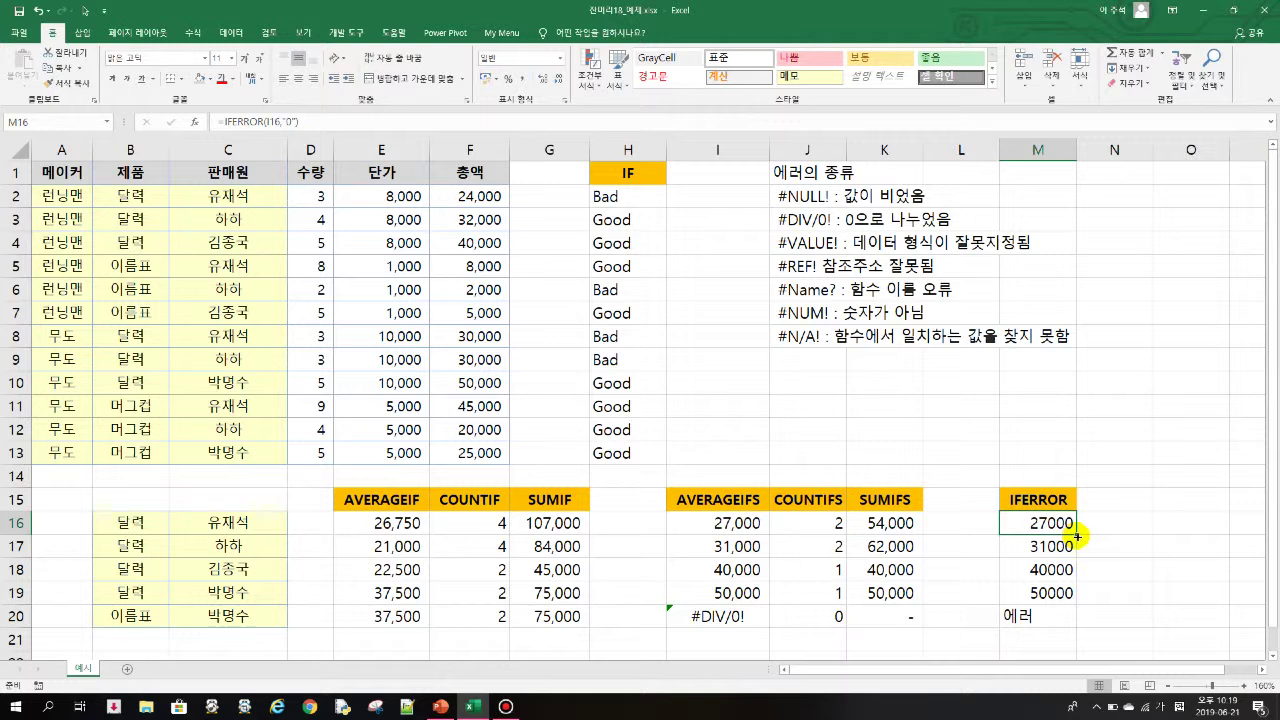
pyautogui.moveTo(1077, 535); pyautogui.dragTo(1064, 616)
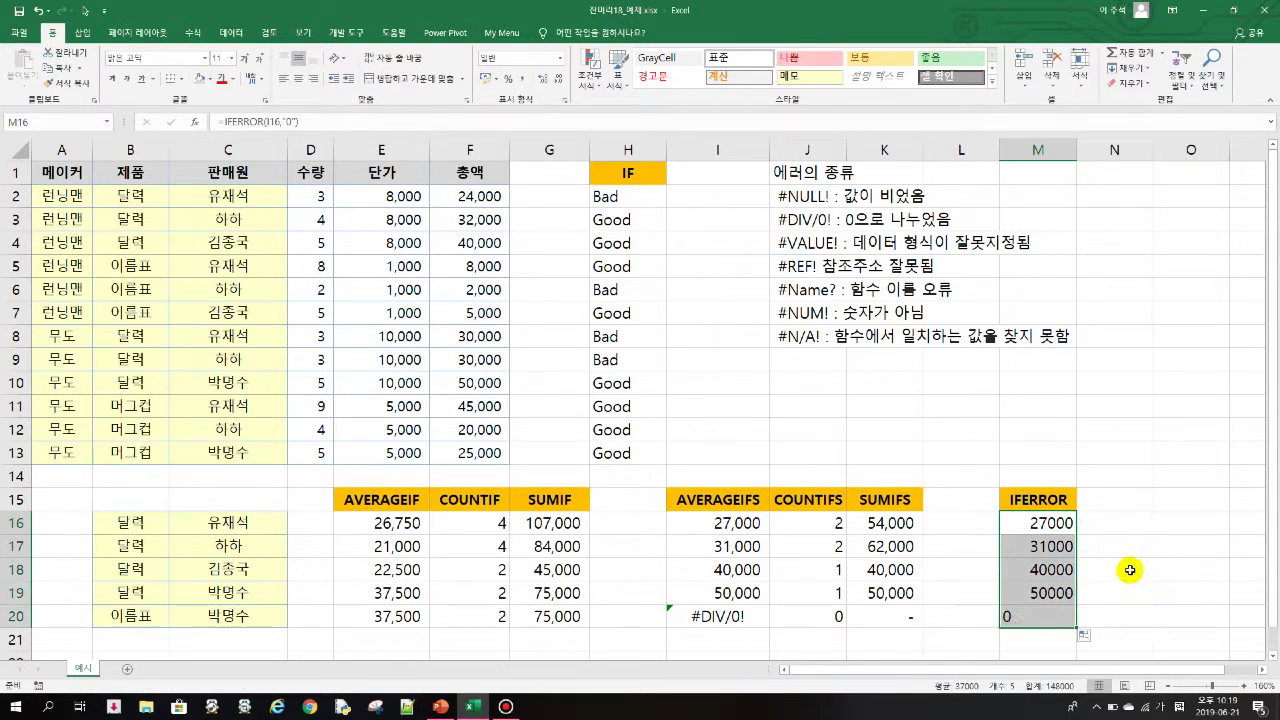
pyautogui.click(1122, 552)
# Step: Enter a SUM formula in N2 that adds the unit price range E2:E13 and the total amount range F2:F13
pyautogui.click(1114, 196)
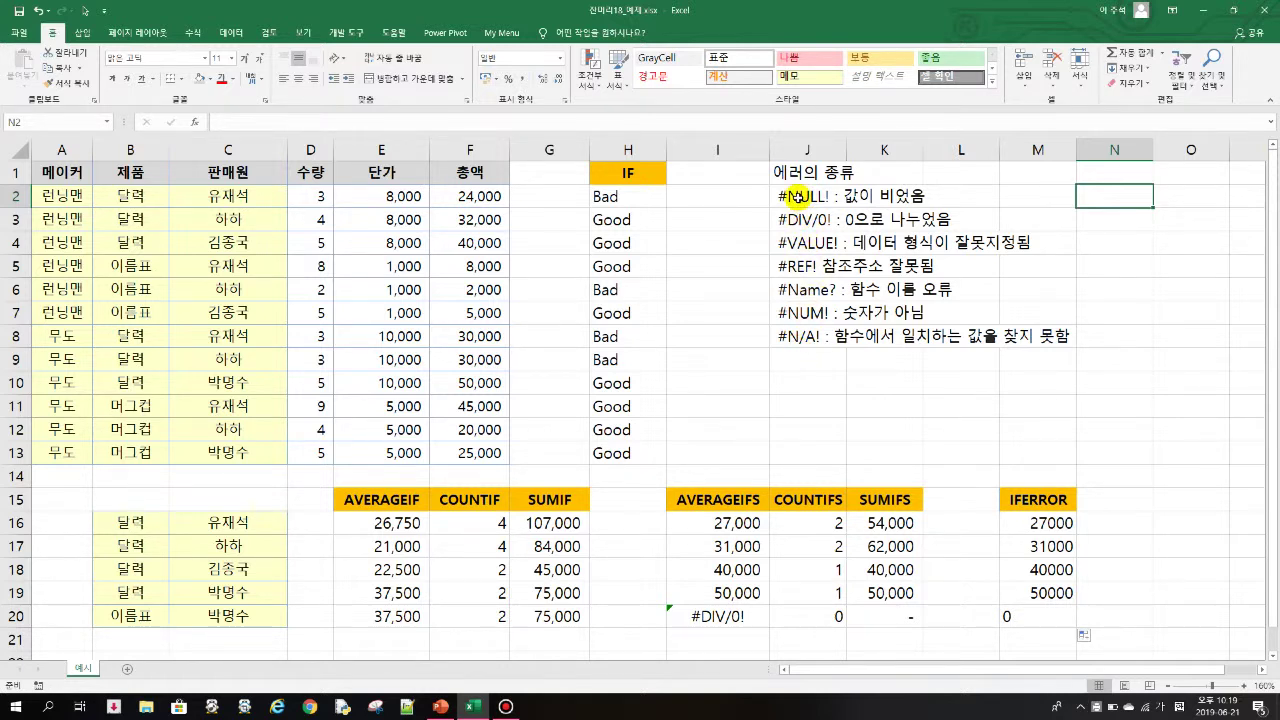
pyautogui.click(1101, 197)
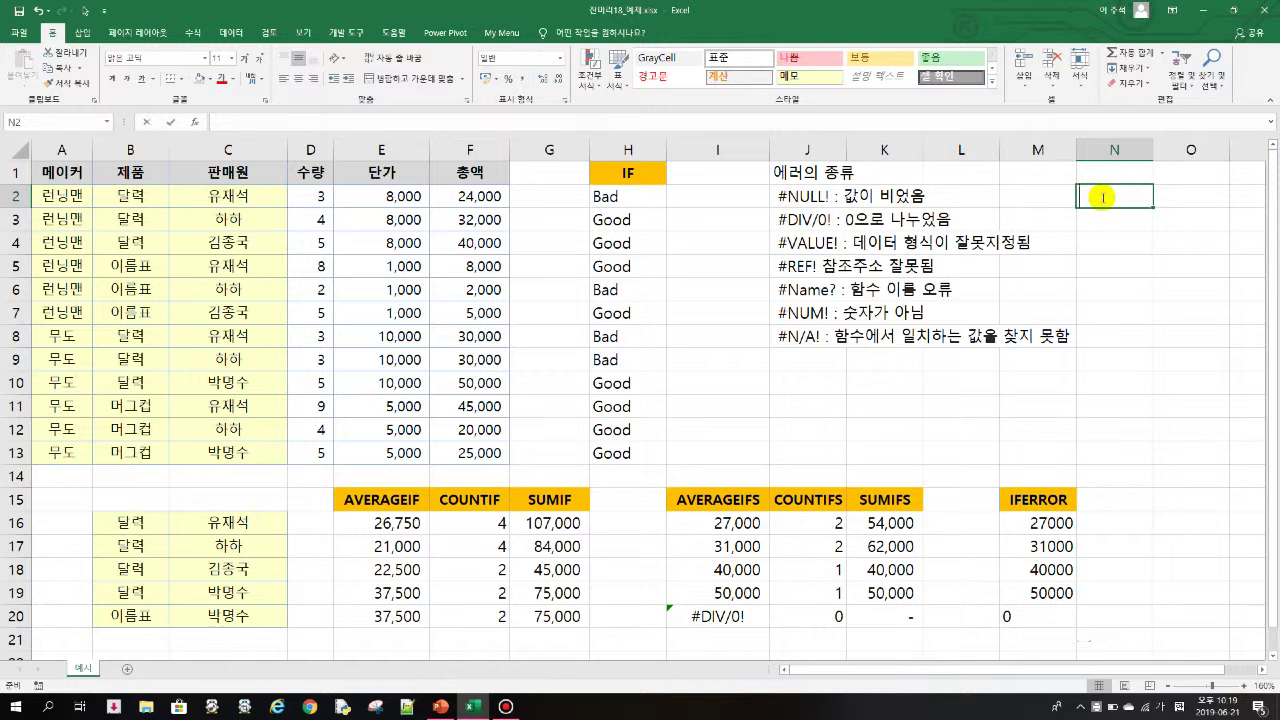
pyautogui.write('=ㄴ')
pyautogui.press('BackSpace')
pyautogui.write('sum')
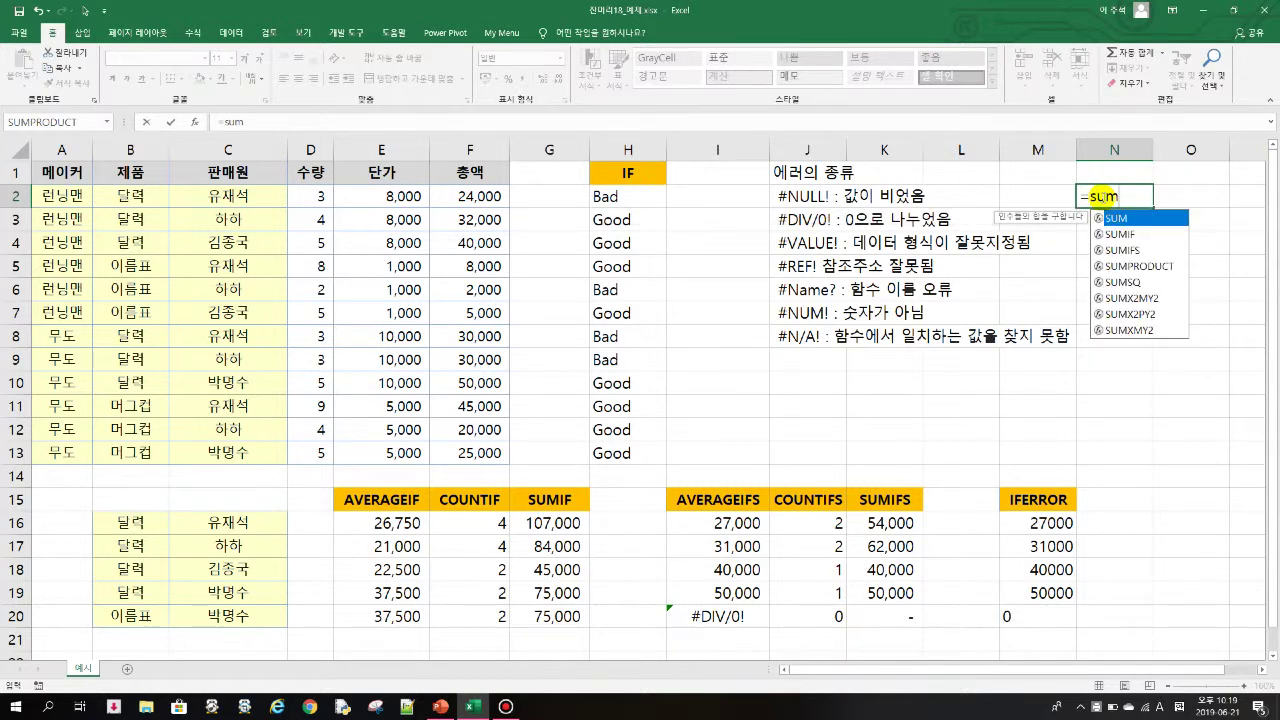
pyautogui.write('(')
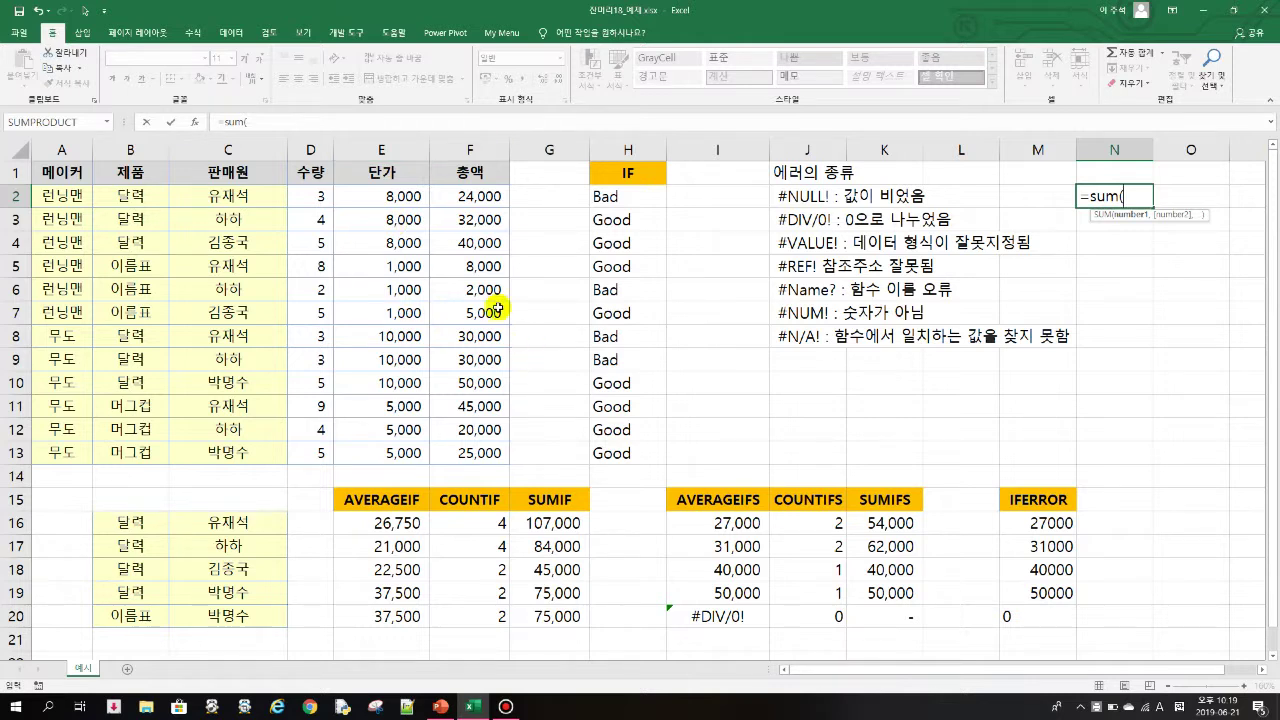
pyautogui.moveTo(401, 203); pyautogui.dragTo(388, 455)
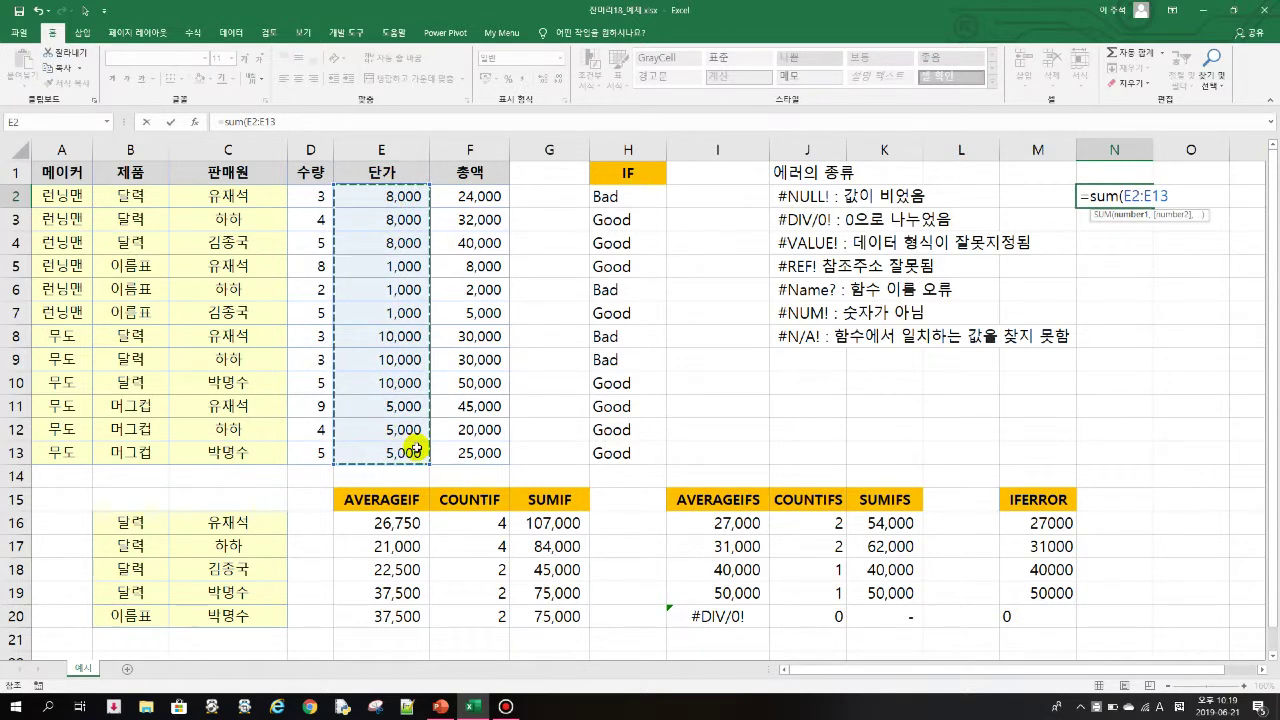
pyautogui.write(',')
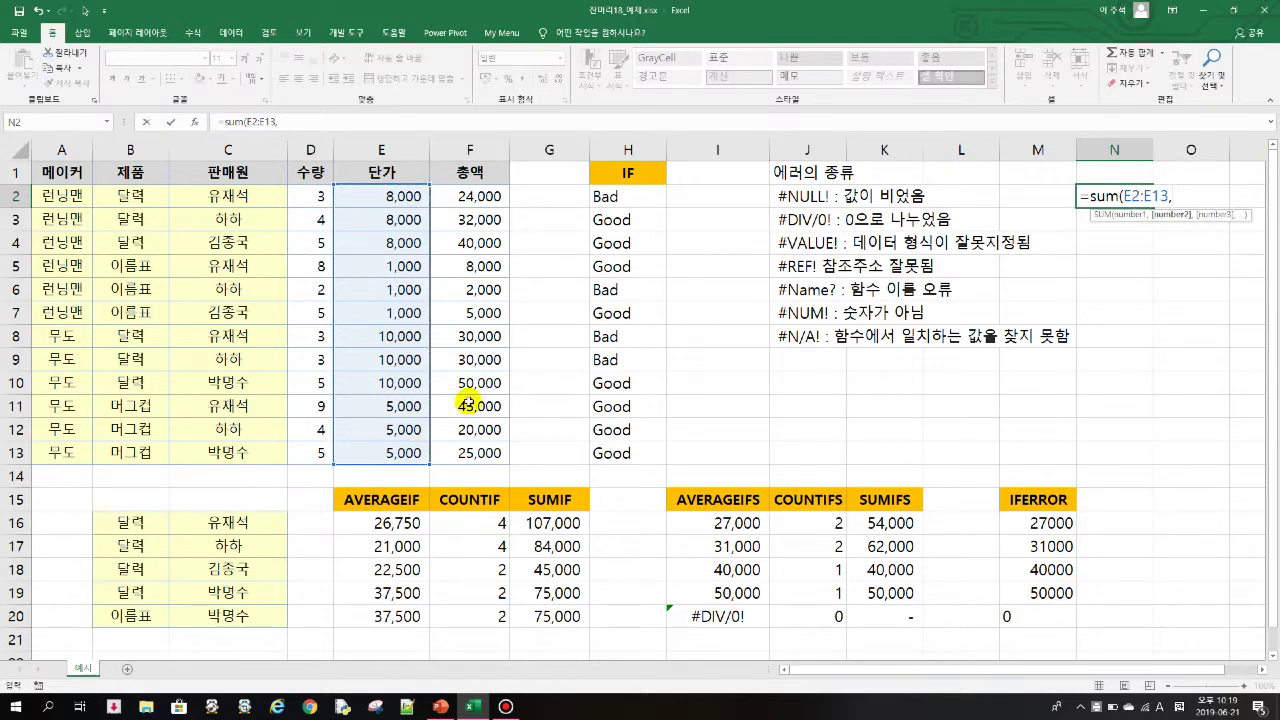
pyautogui.moveTo(480, 203); pyautogui.dragTo(476, 456)
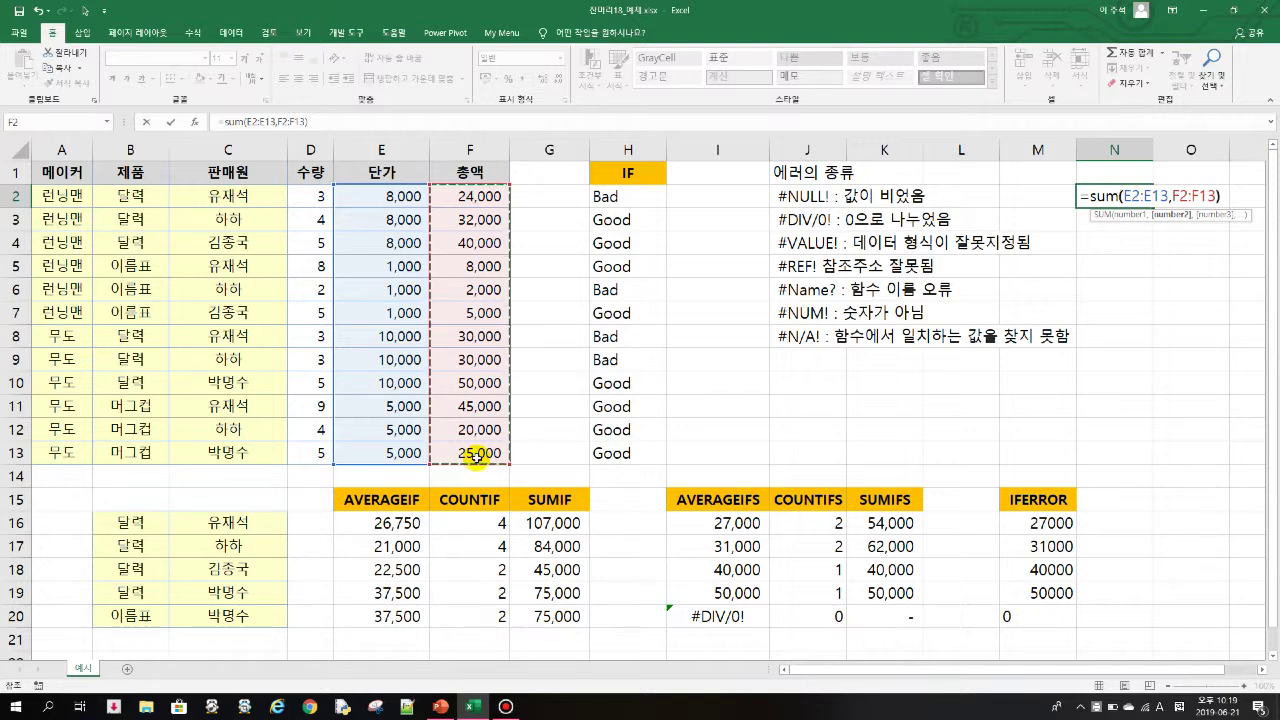
pyautogui.write(')')
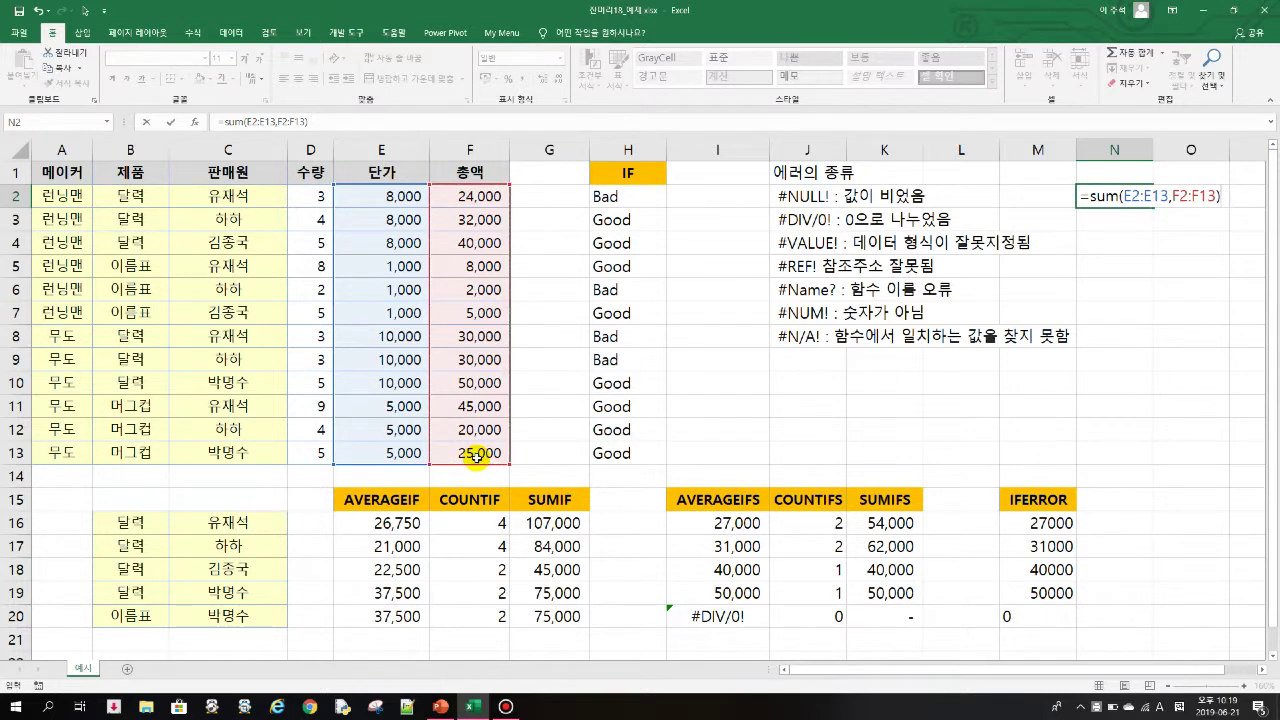
pyautogui.hotkey('ctrl', 'Return')
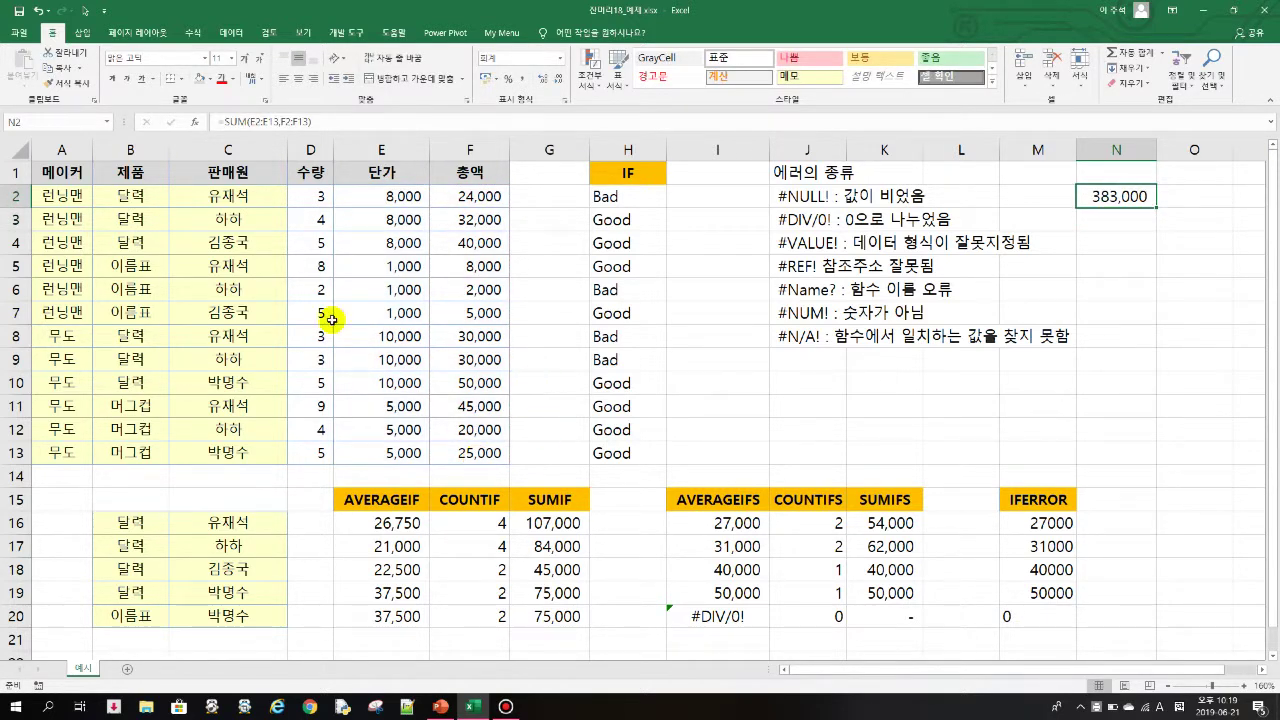
# Step: Replace the comma between the two ranges in N2's SUM formula with a space, making it =SUM(E2:E13 F2:F13)
pyautogui.doubleClick(1115, 192)
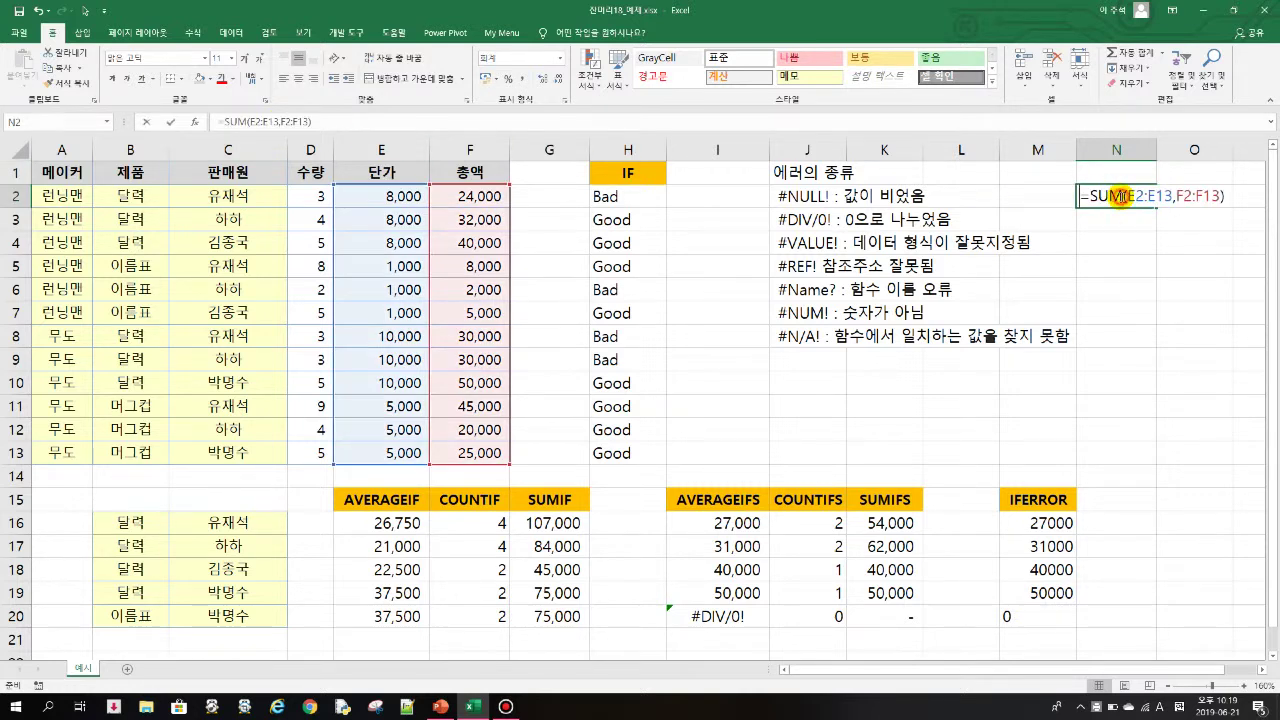
pyautogui.click(1174, 193)
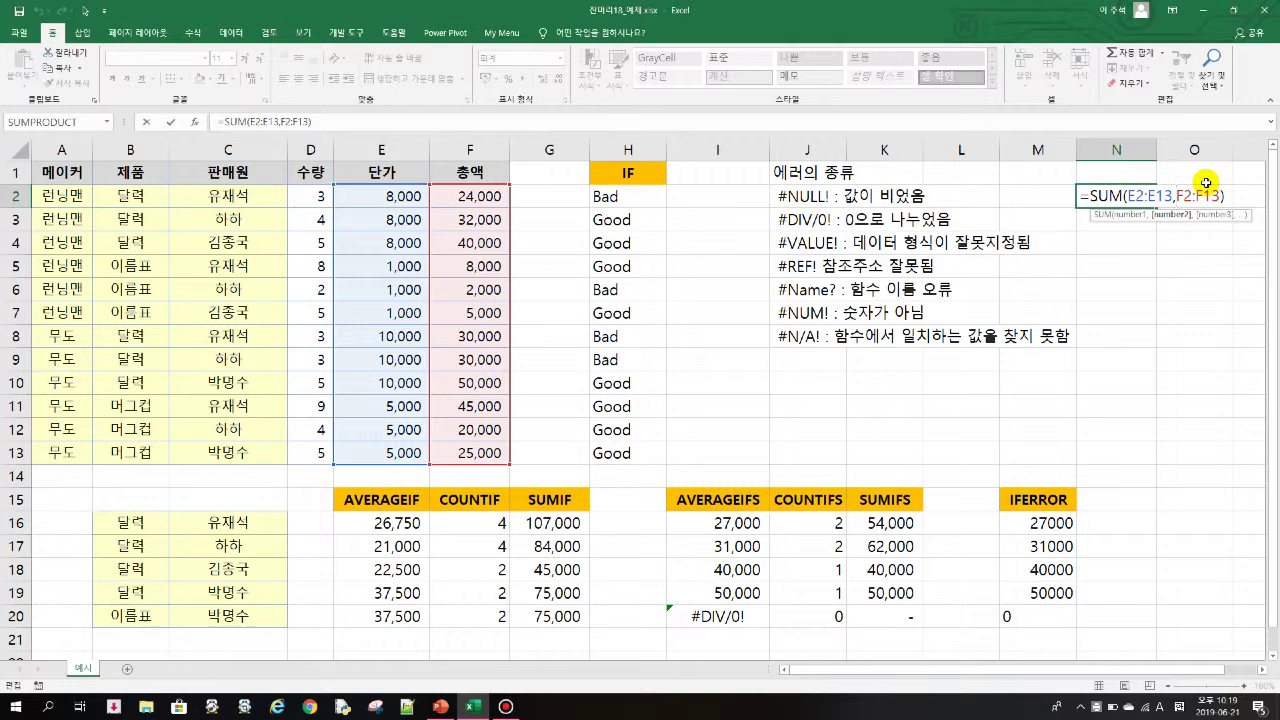
pyautogui.press('BackSpace')
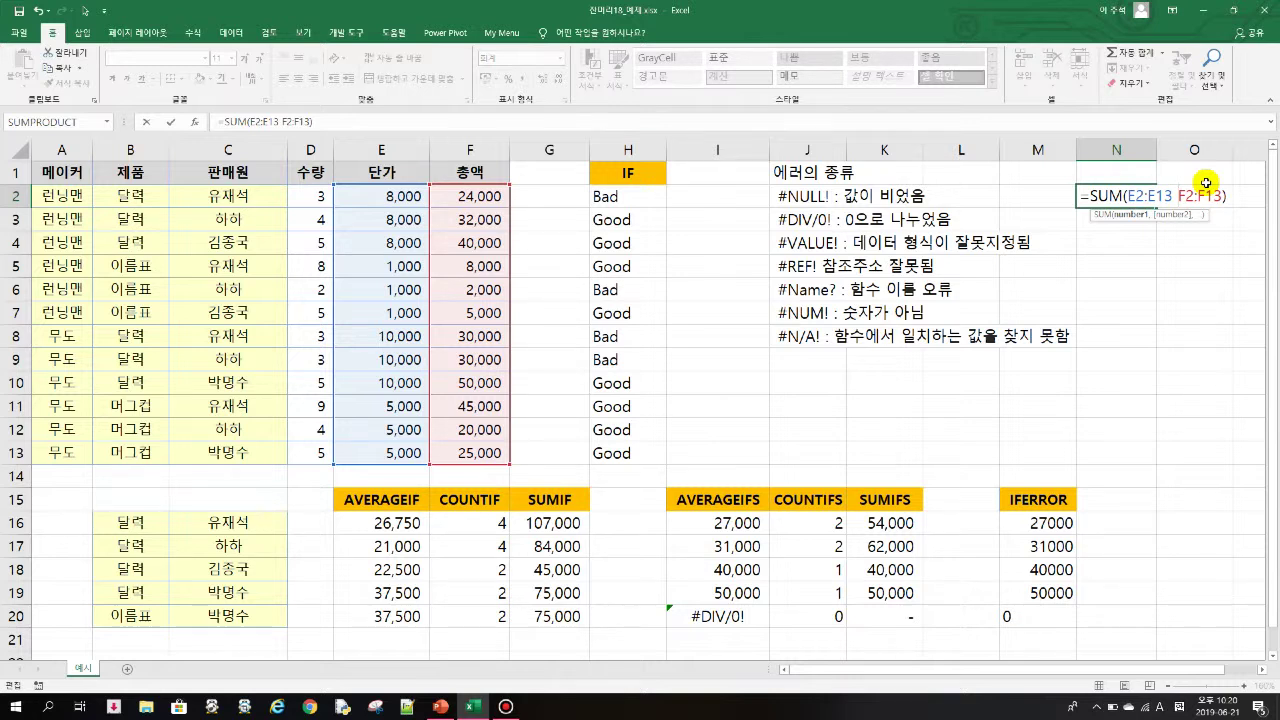
pyautogui.press('Return')
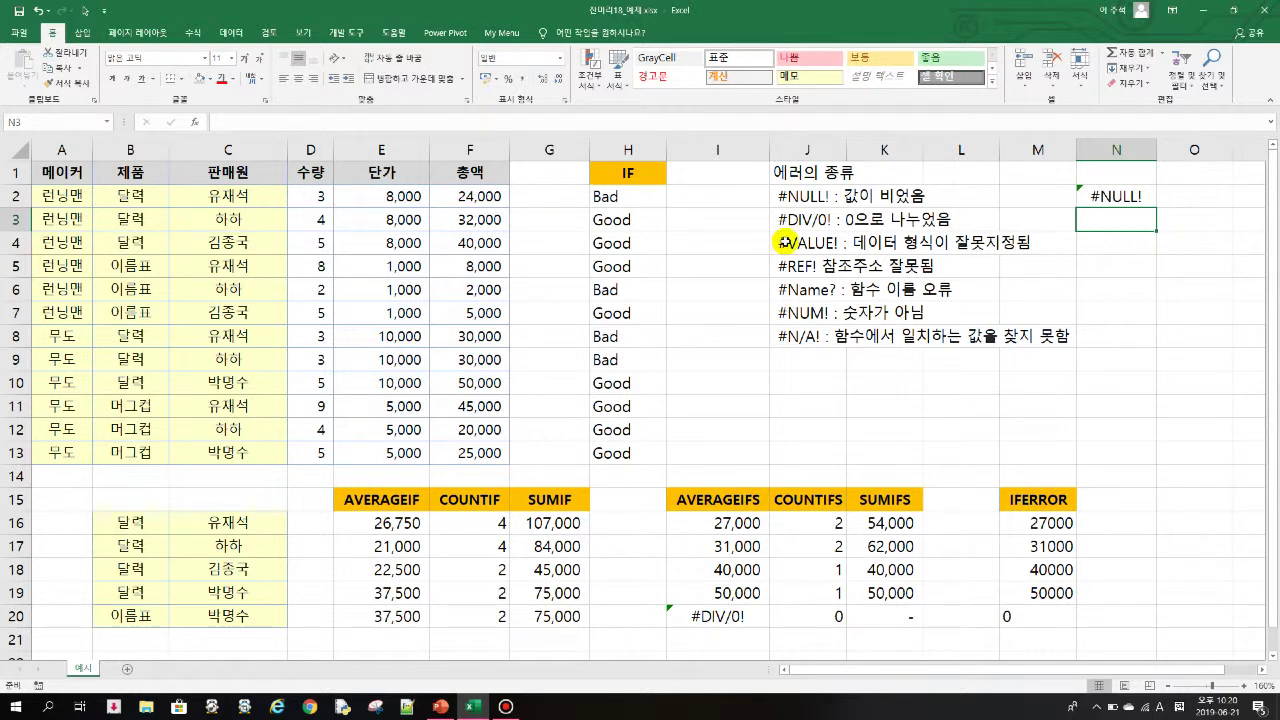
# Step: Enter the formula =10/0 in N3 as the sample for the #DIV/0! error listed in J3
pyautogui.click(815, 219)
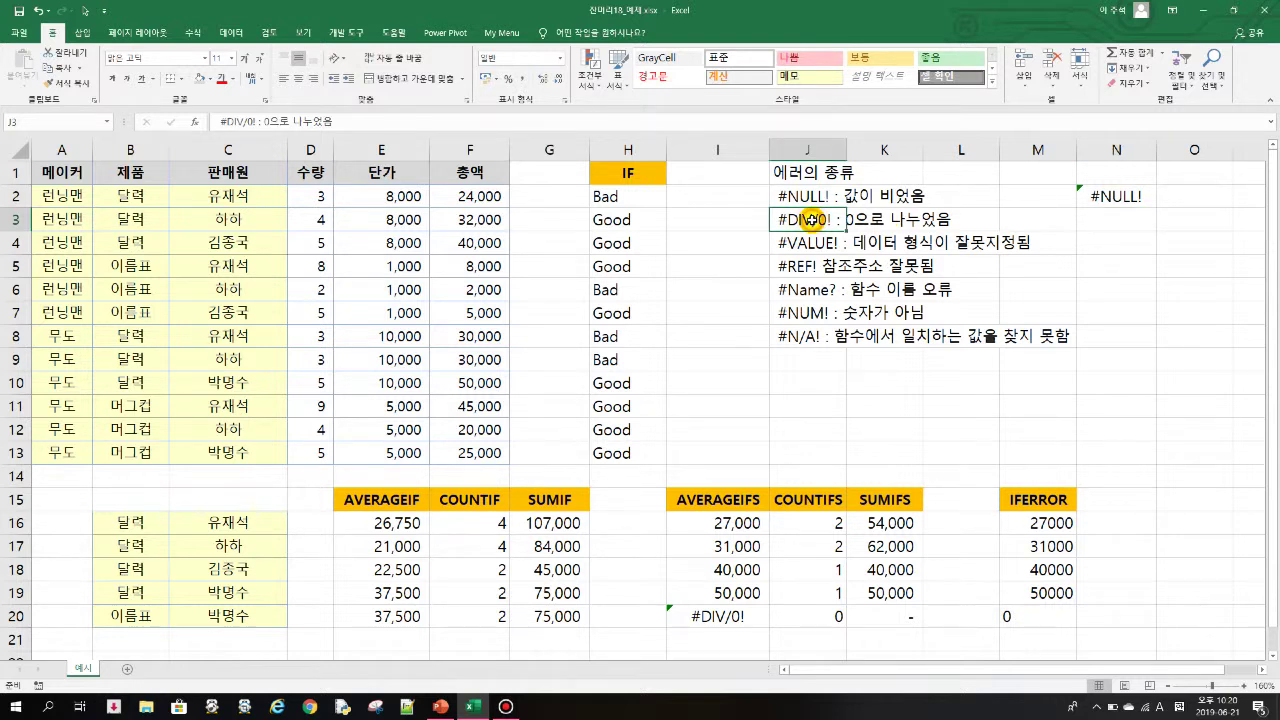
pyautogui.click(1133, 225)
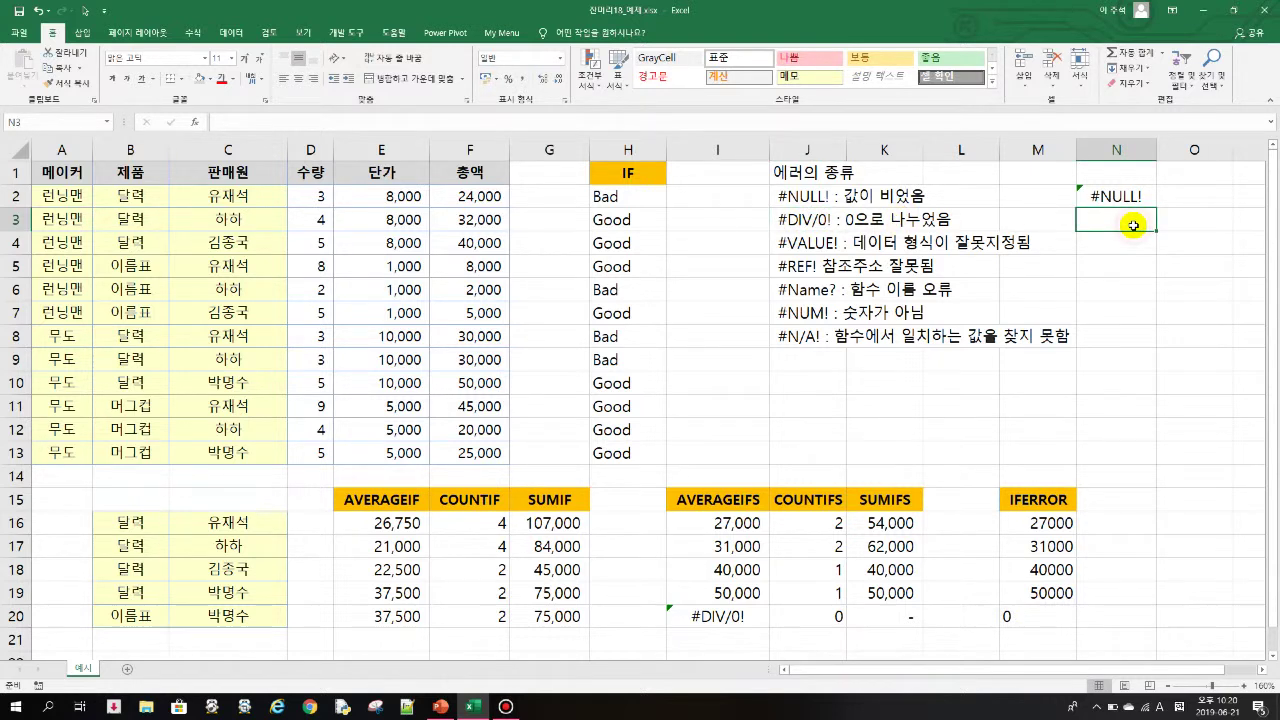
pyautogui.write('=10')
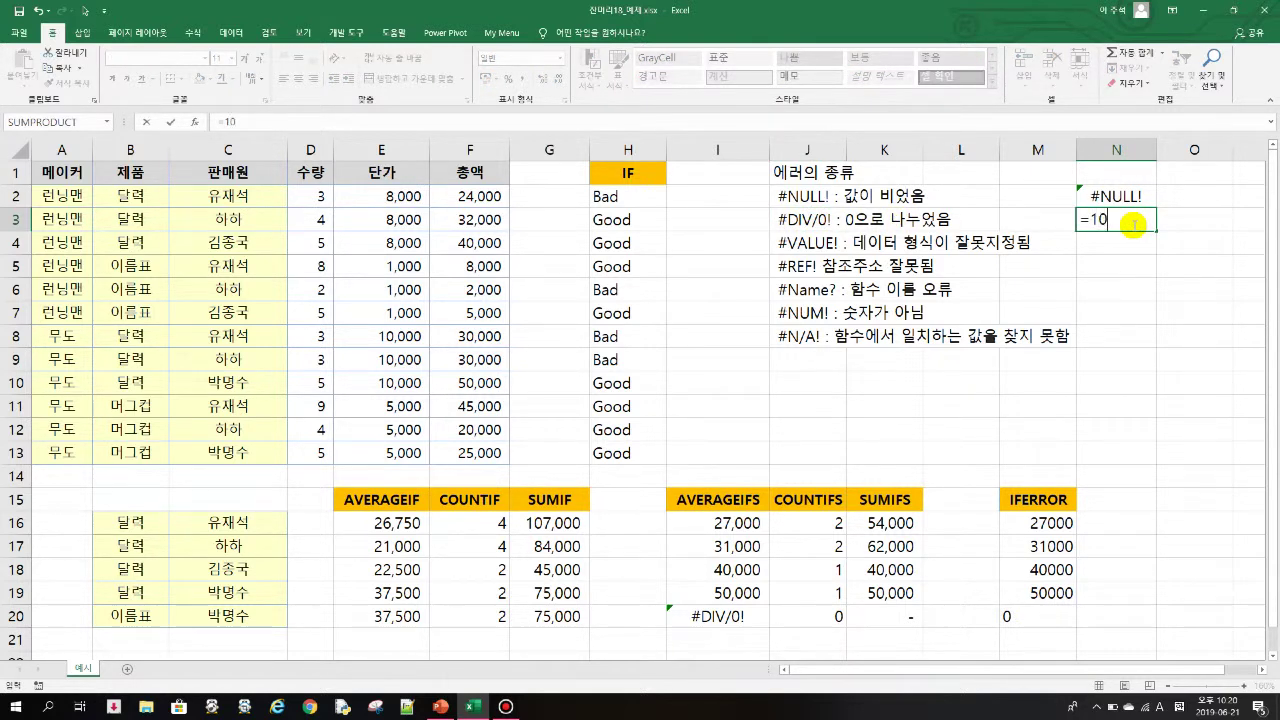
pyautogui.write('/0')
pyautogui.press('Return')
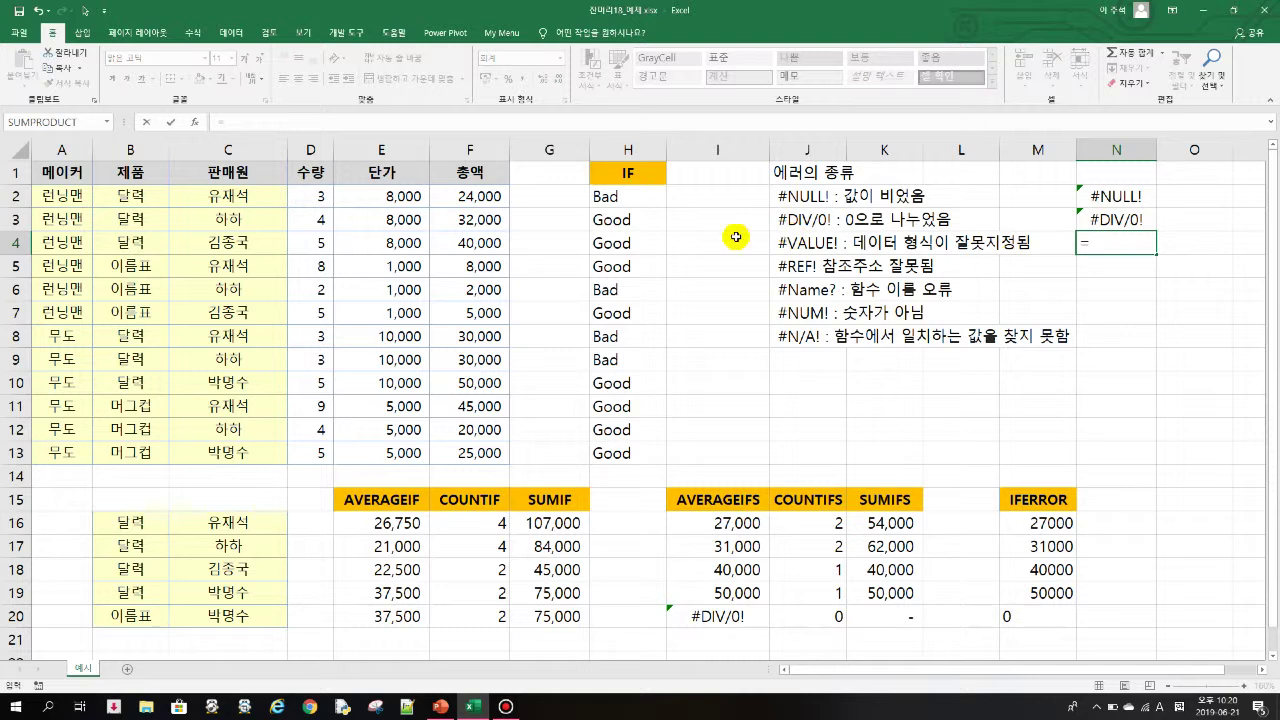
# Step: Enter a formula in N4 that adds the total amount in F4 to the text in H4
pyautogui.click(484, 243)
pyautogui.write('+')
pyautogui.click(628, 240)
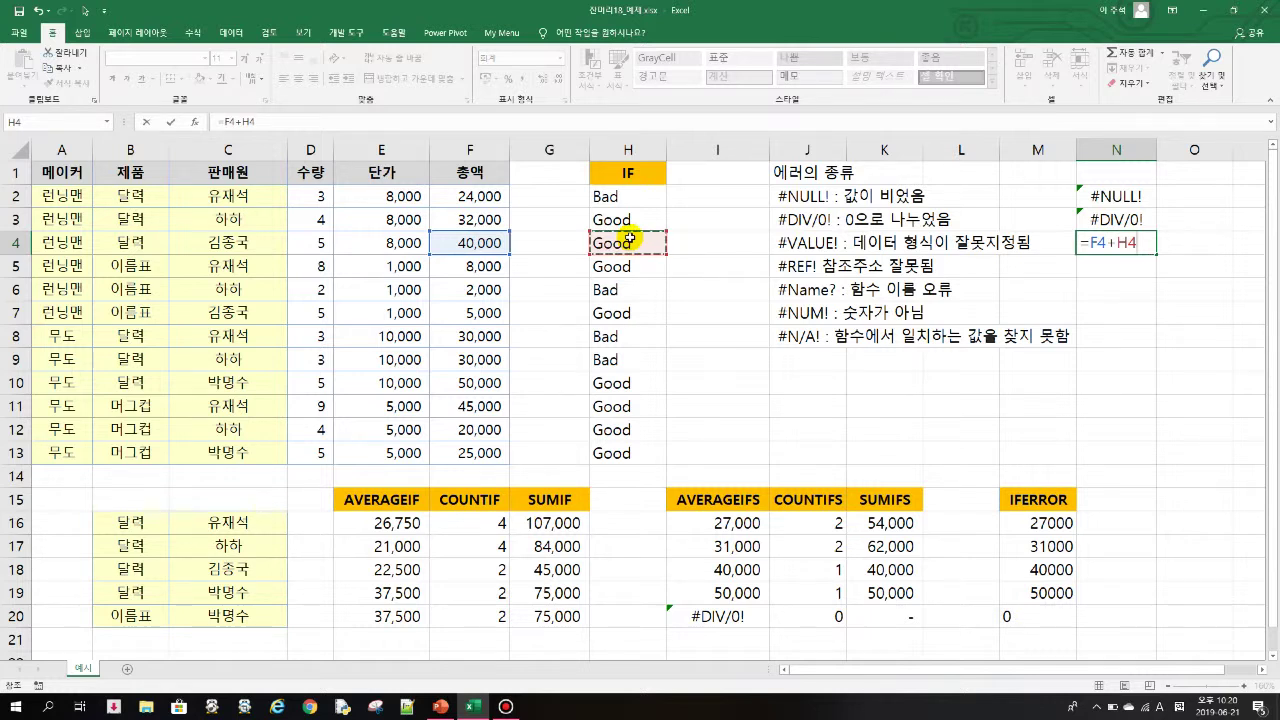
pyautogui.press('Return')
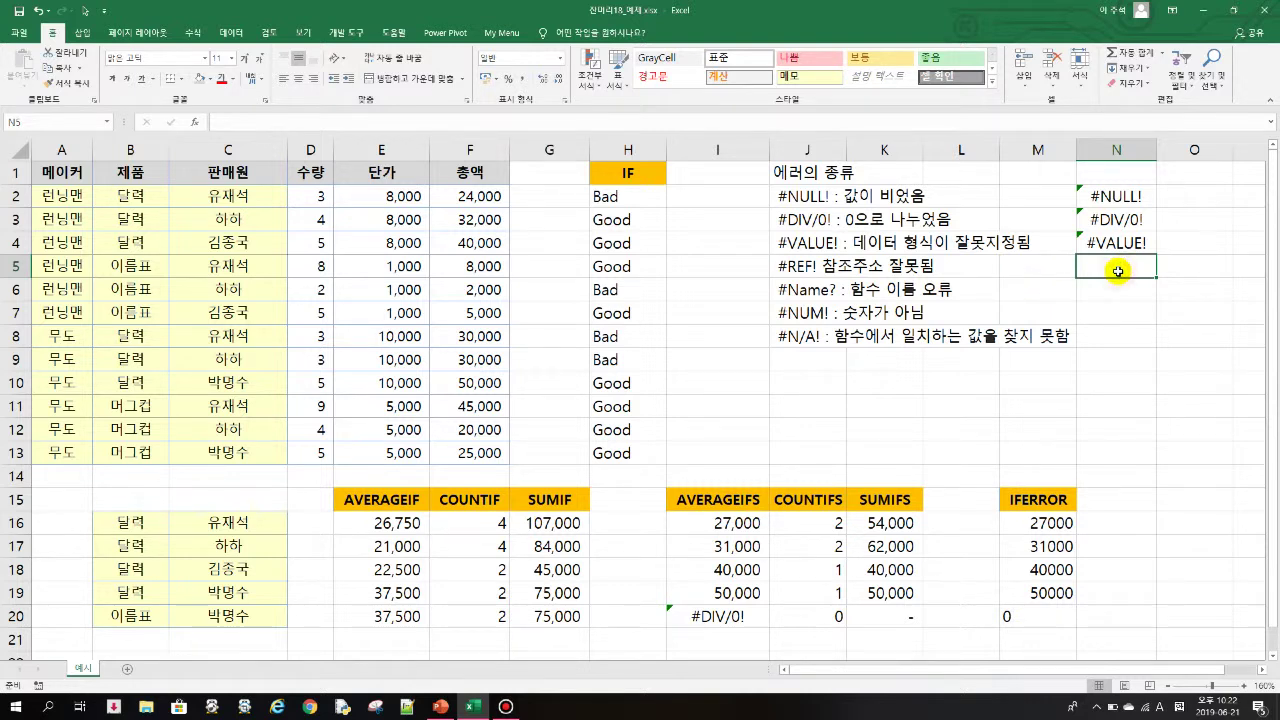
# Step: Enter a formula in N5 that references the AVERAGEIF result in E16
pyautogui.write('=')
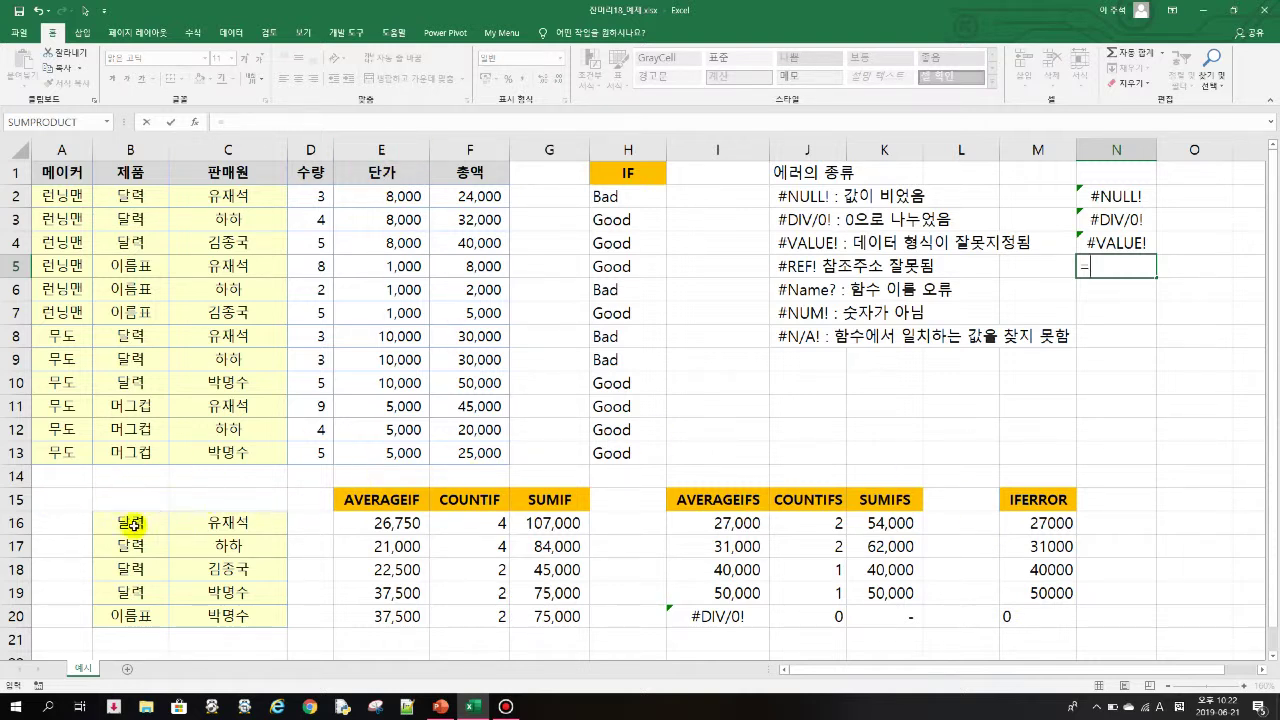
pyautogui.click(384, 523)
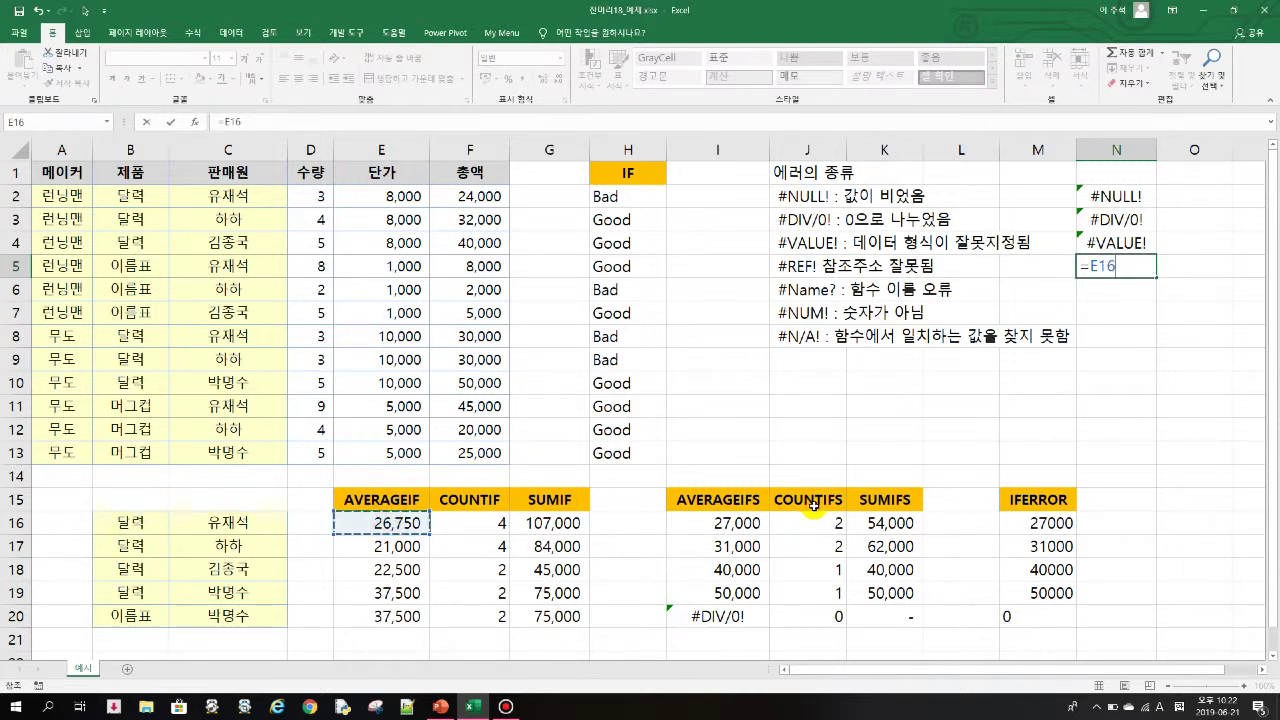
pyautogui.hotkey('ctrl', 'Return')
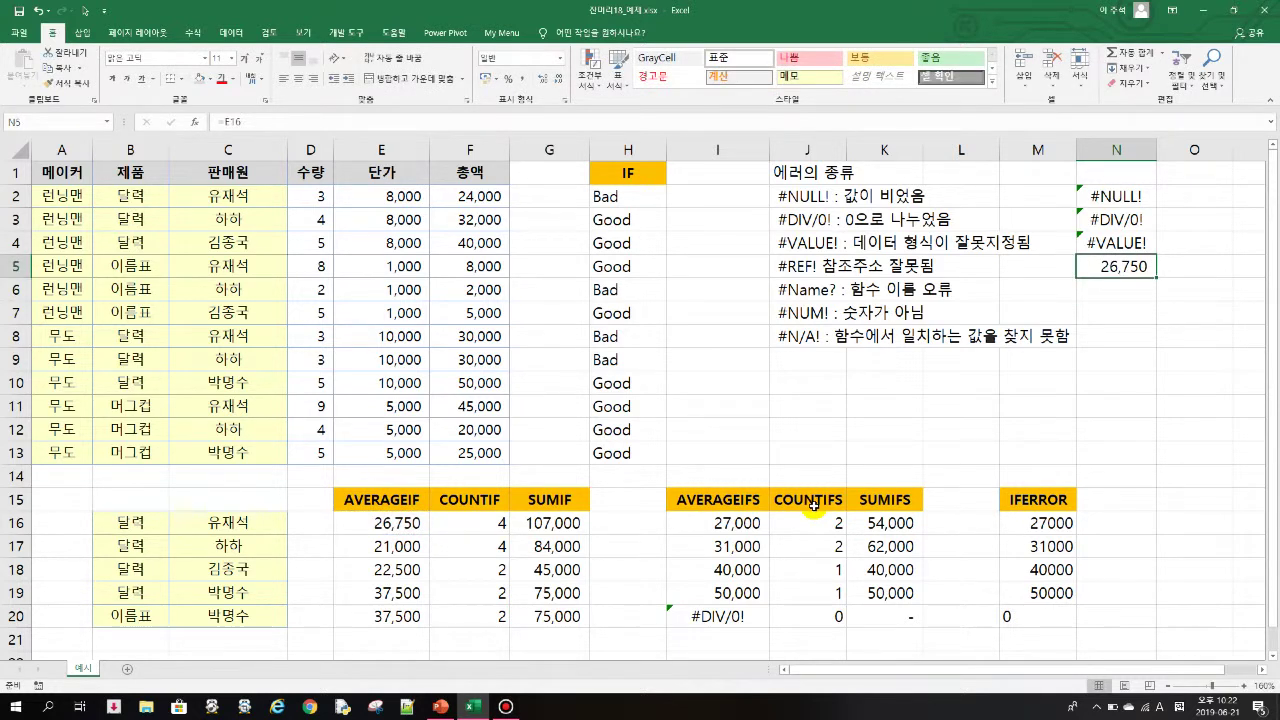
# Step: Delete the whole of row 16, which N5 references, and undo the deletion
pyautogui.click(378, 530)
pyautogui.click(10, 523)
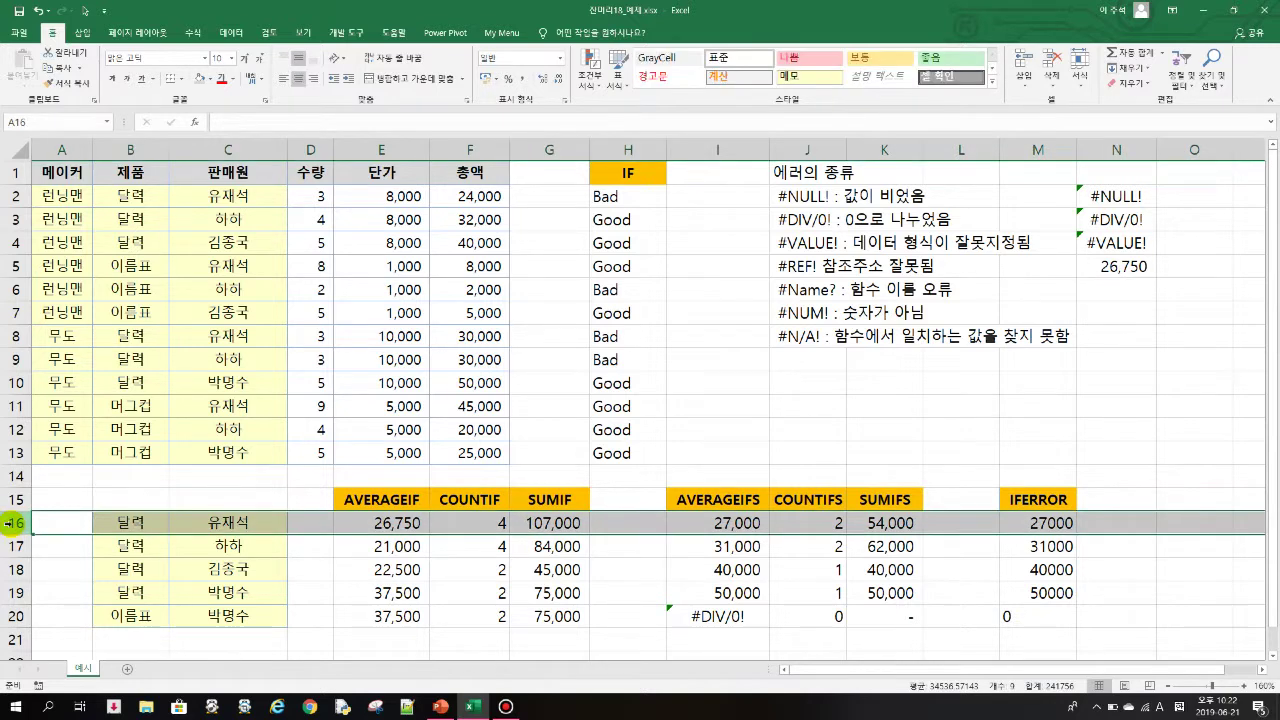
pyautogui.rightClick(10, 523)
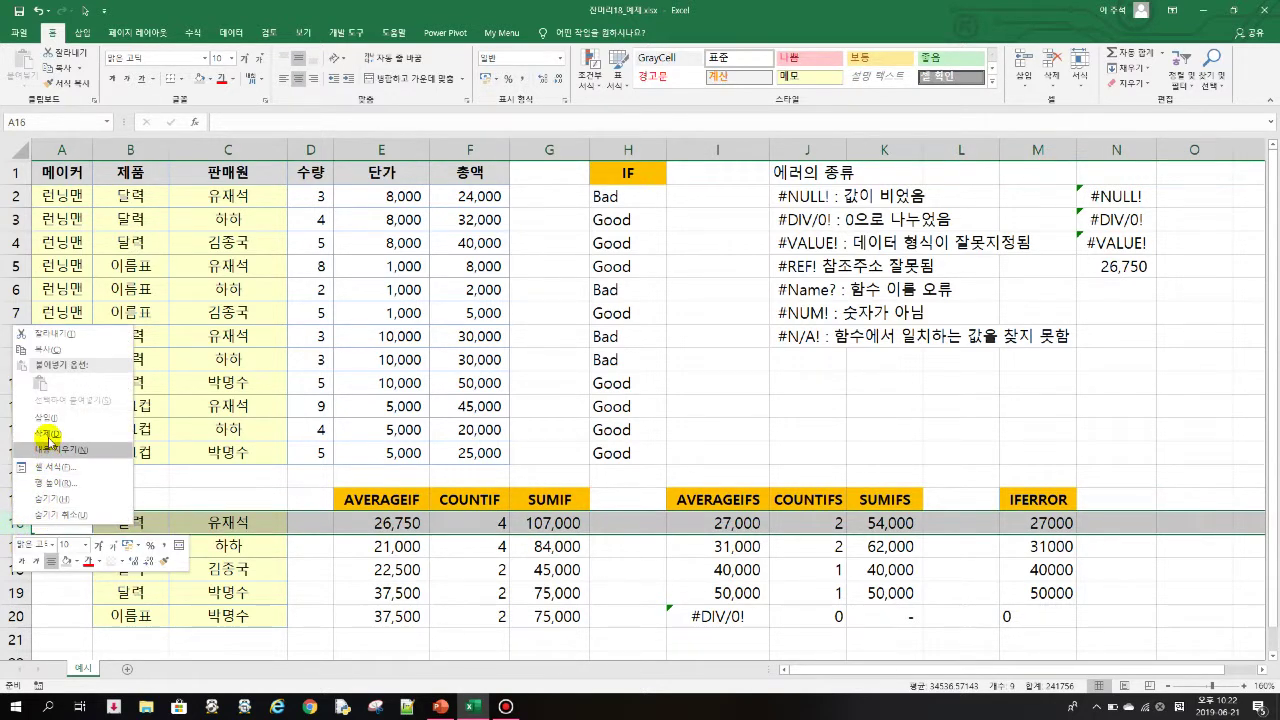
pyautogui.click(47, 436)
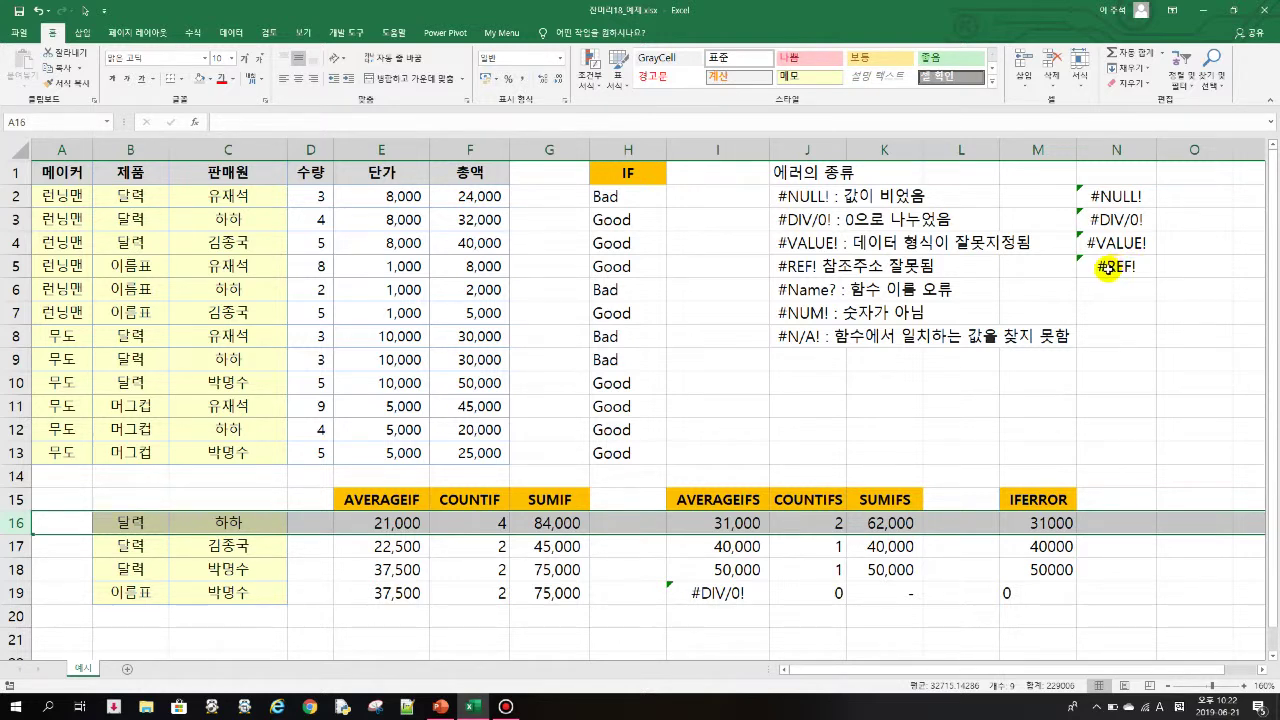
pyautogui.hotkey('ctrl', 'z')
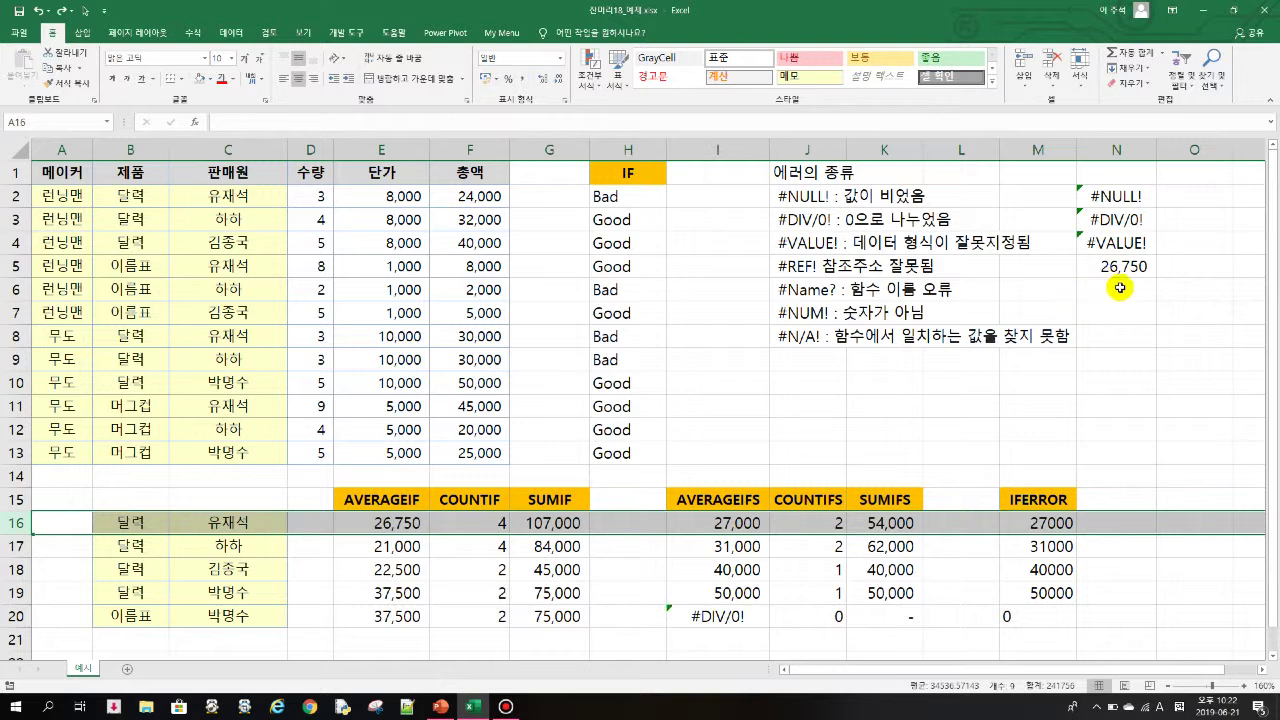
# Step: Enter the incomplete function name =ifs in N6 as the sample for the #Name? error
pyautogui.click(1107, 290)
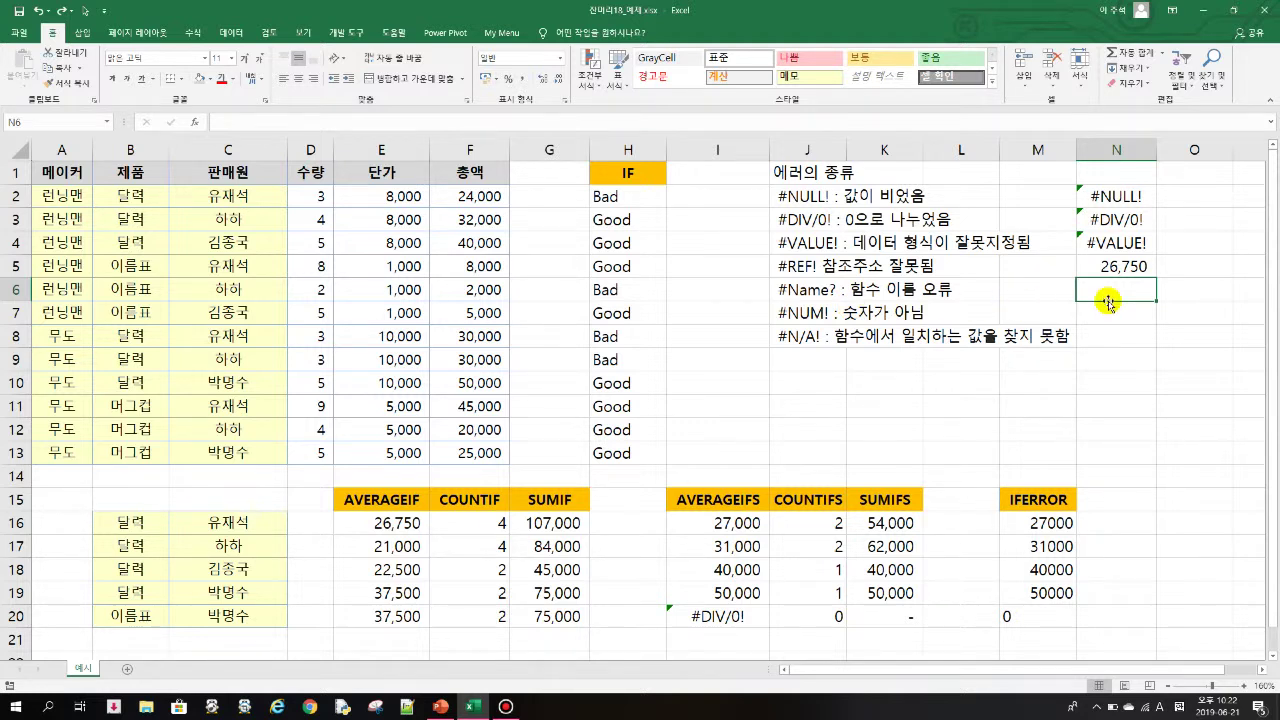
pyautogui.write('=if')
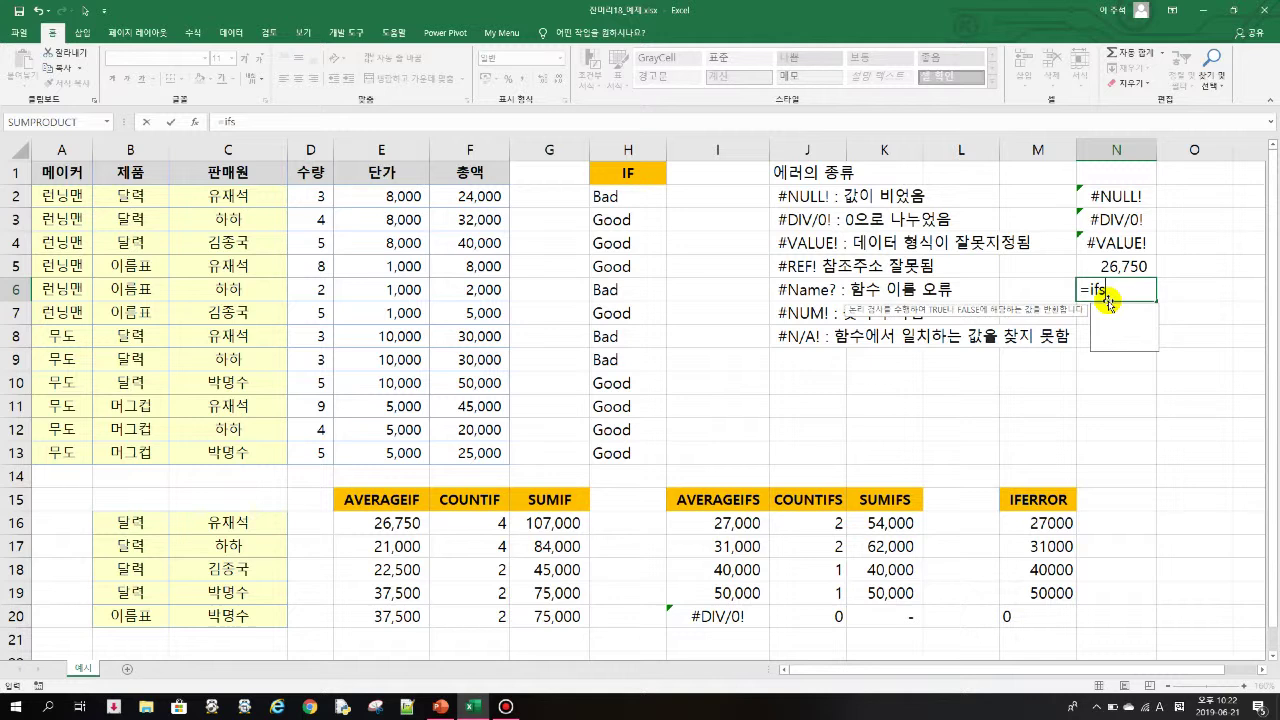
pyautogui.write('s')
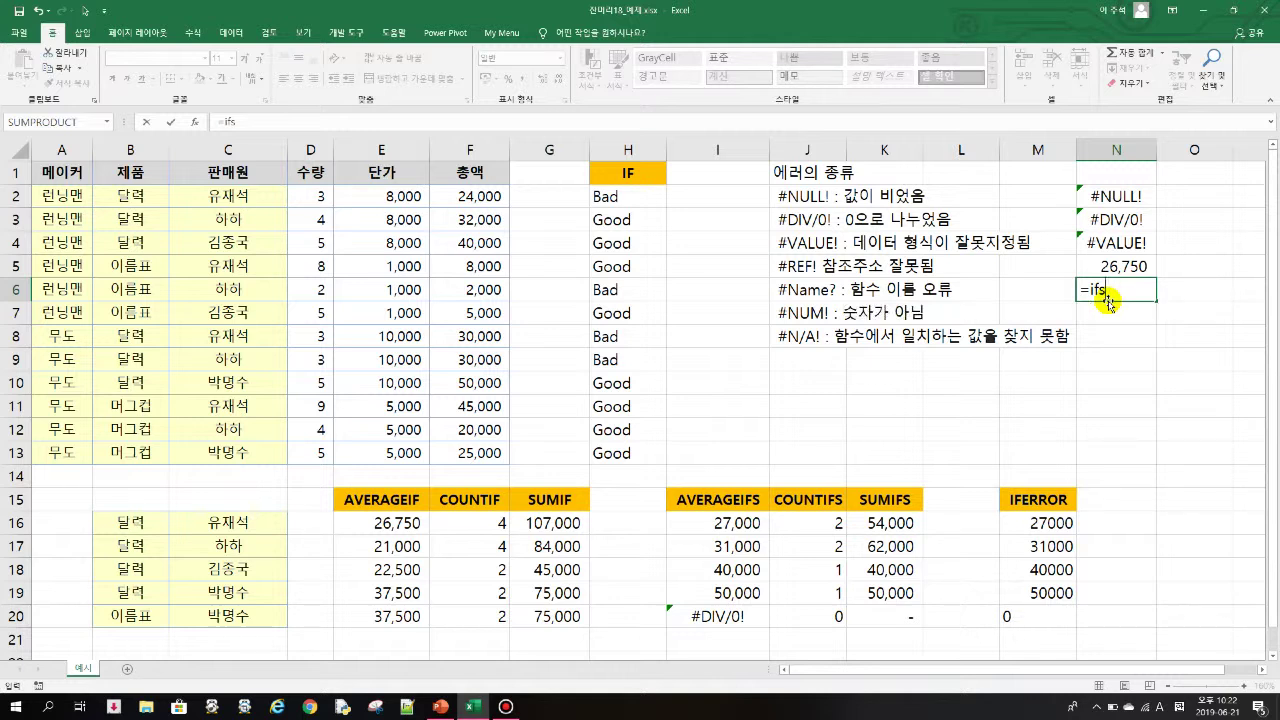
pyautogui.press('Return')
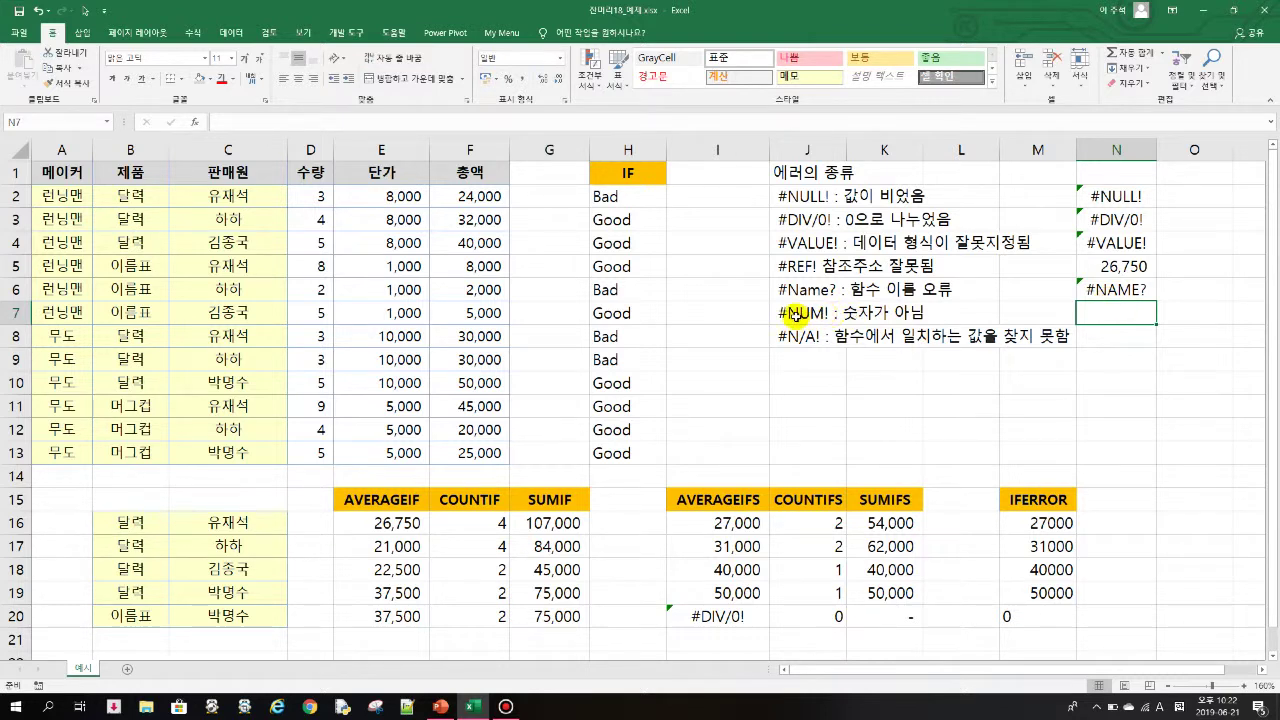
# Step: Enter =10^300 in N7 and change its exponent to 350 as the sample for the #NUM! error
pyautogui.doubleClick(1126, 319)
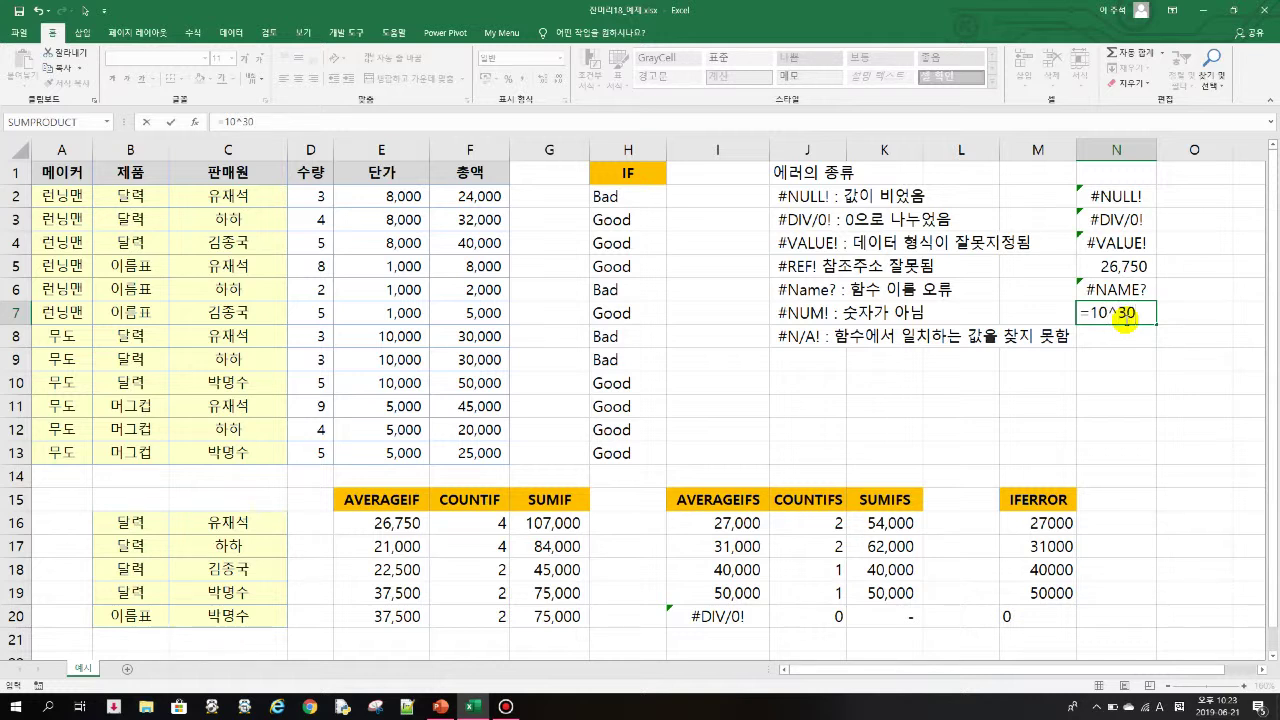
pyautogui.hotkey('ctrl', 'Return')
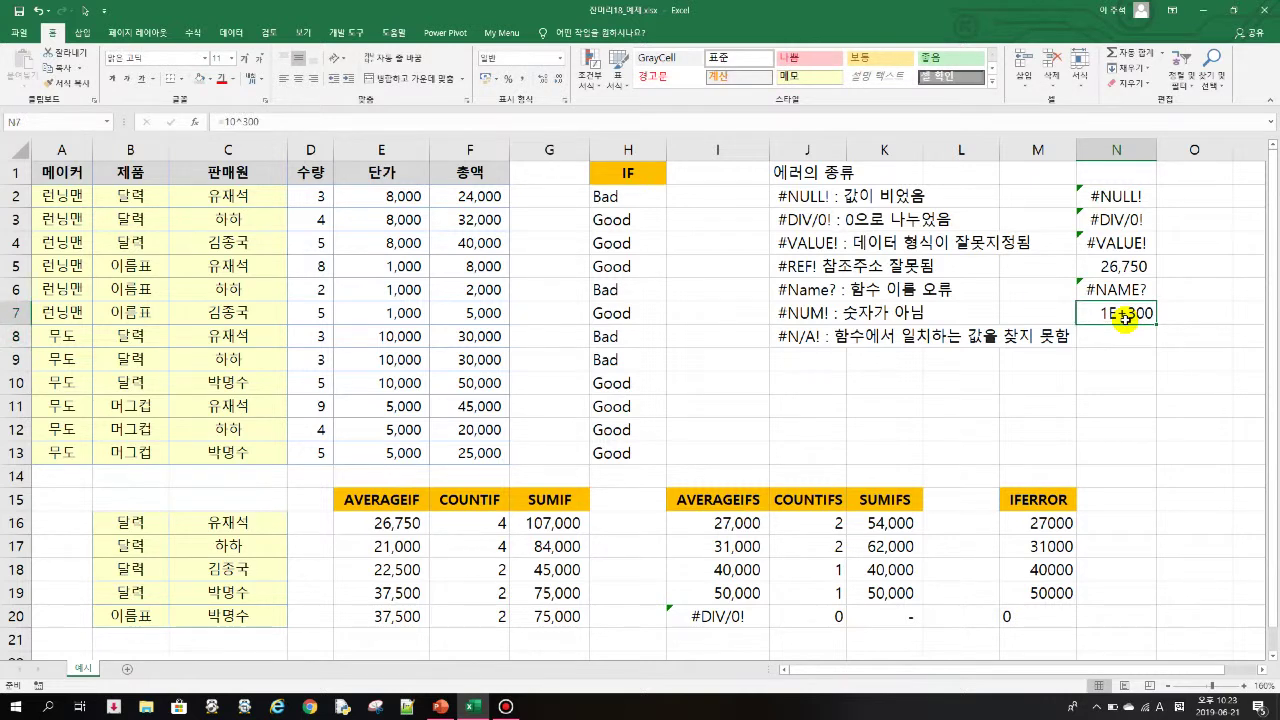
pyautogui.press('F2')
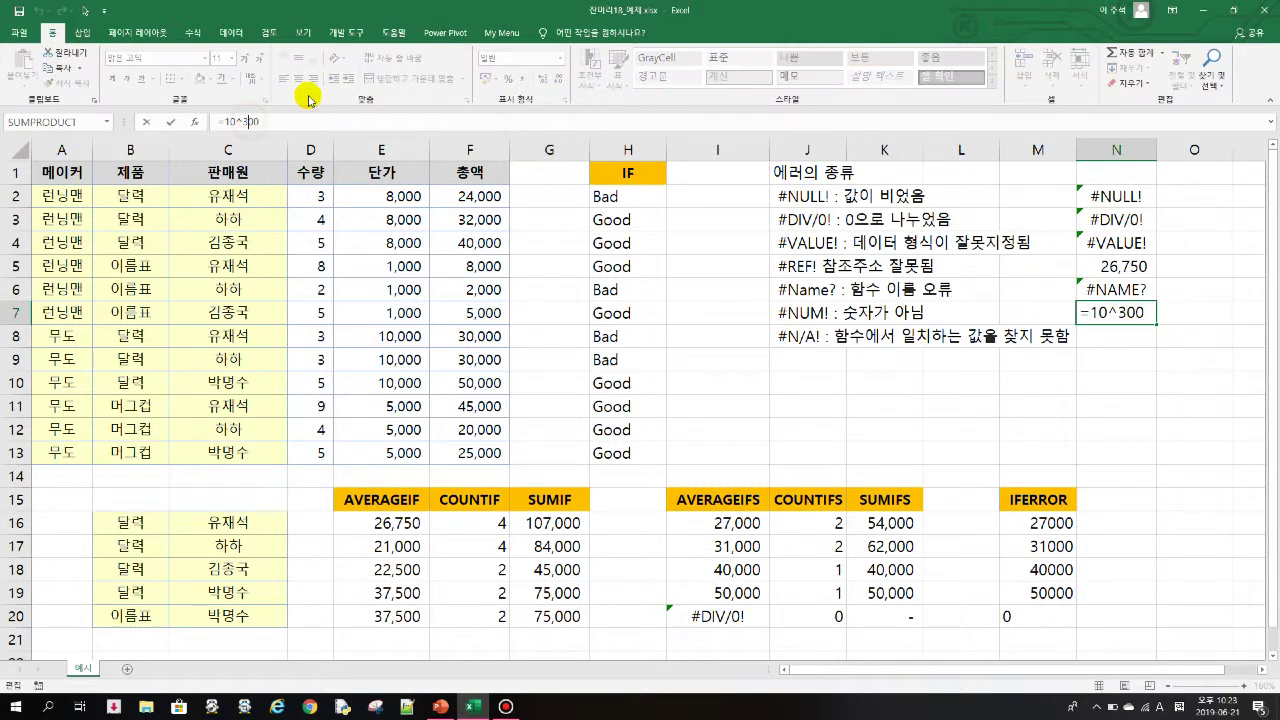
pyautogui.write('5')
pyautogui.hotkey('ctrl', 'Return')
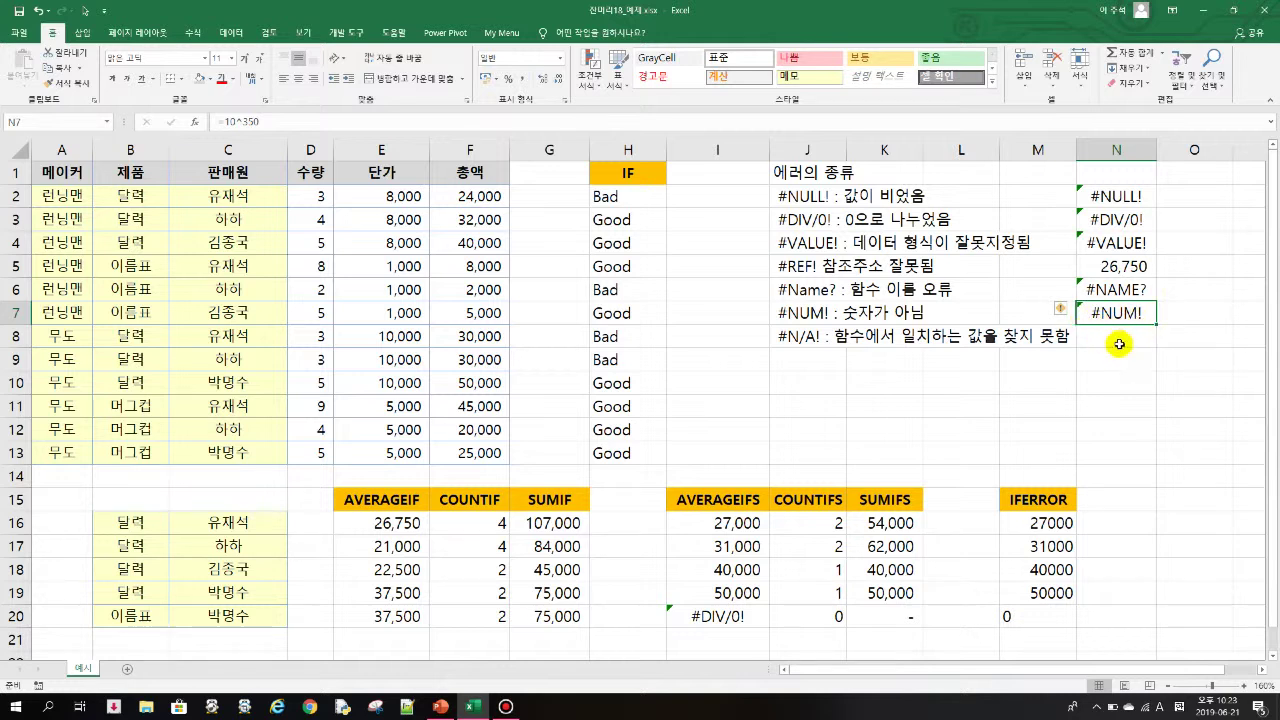
# Step: Begin a VLOOKUP formula in N8, beside the #N/A description, with "유재석" as the lookup value
pyautogui.click(810, 338)
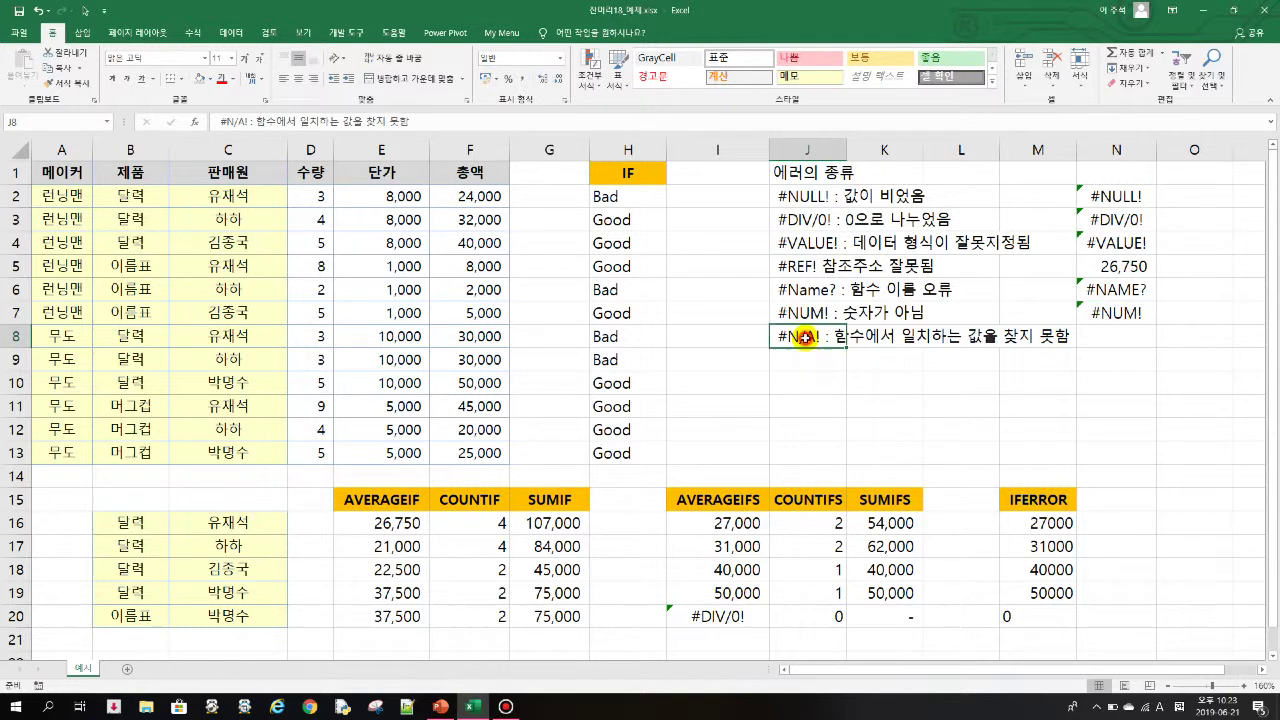
pyautogui.click(1122, 340)
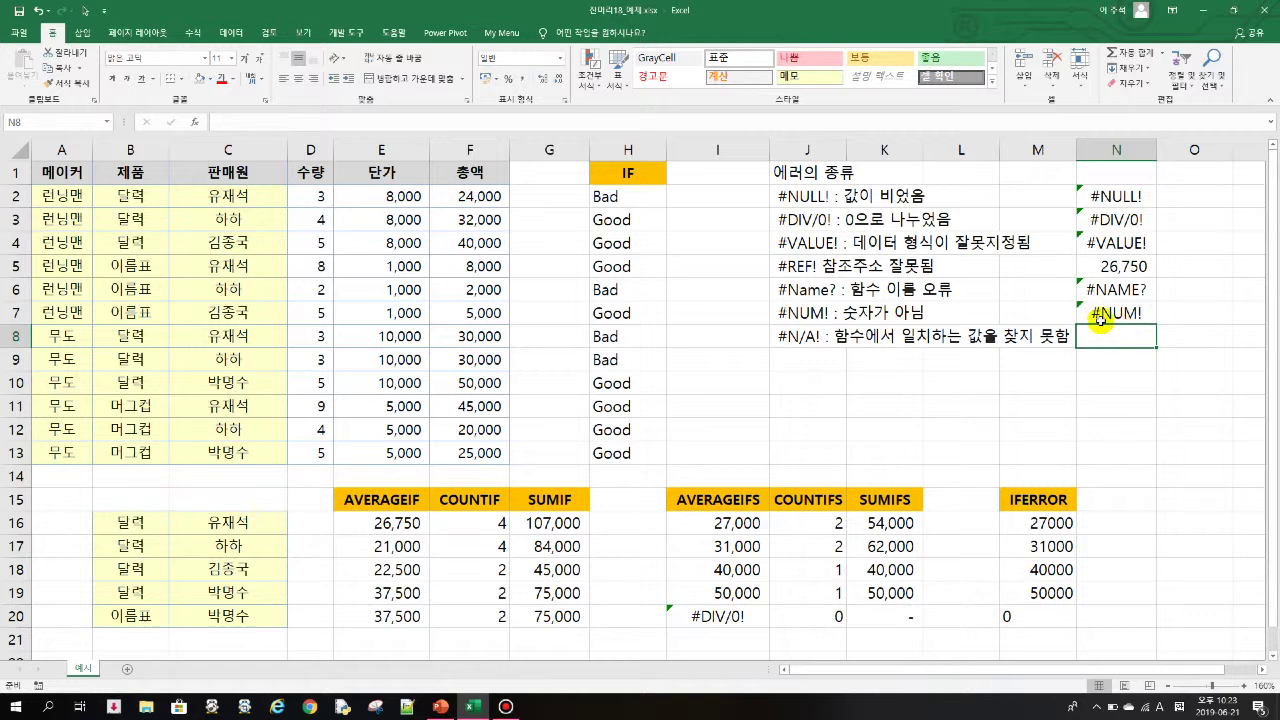
pyautogui.write('=')
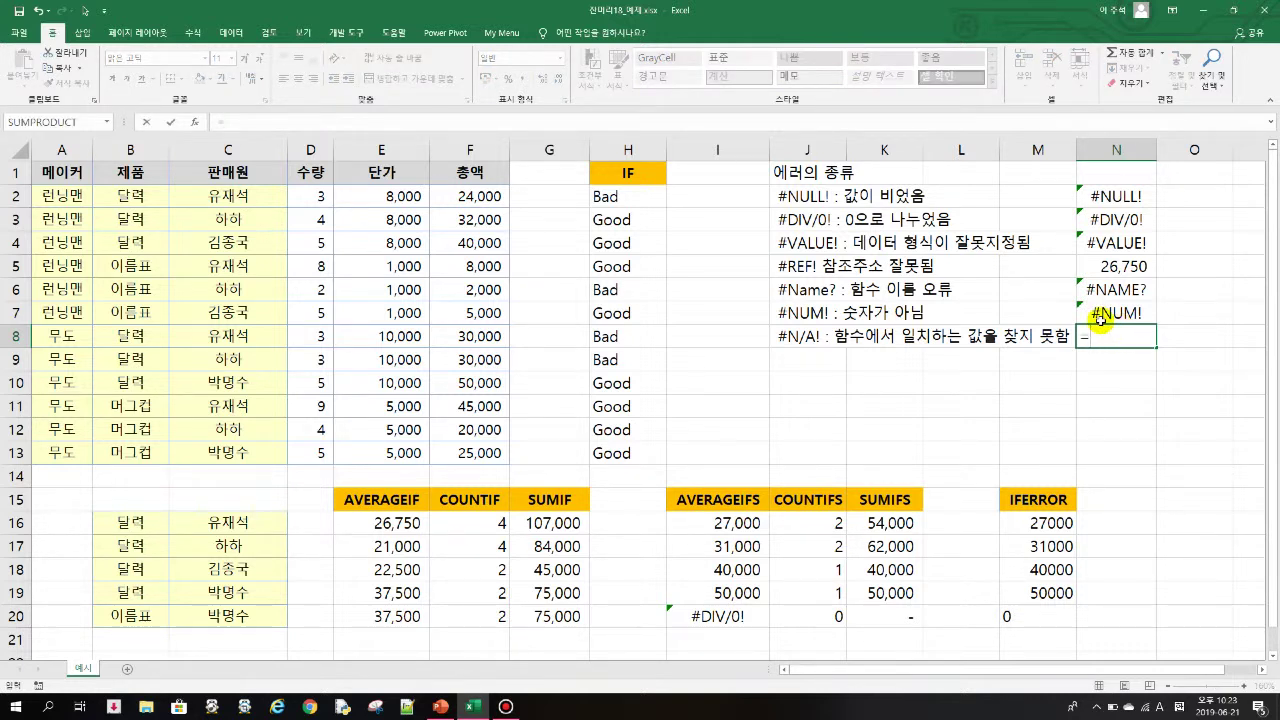
pyautogui.write('vlookup')
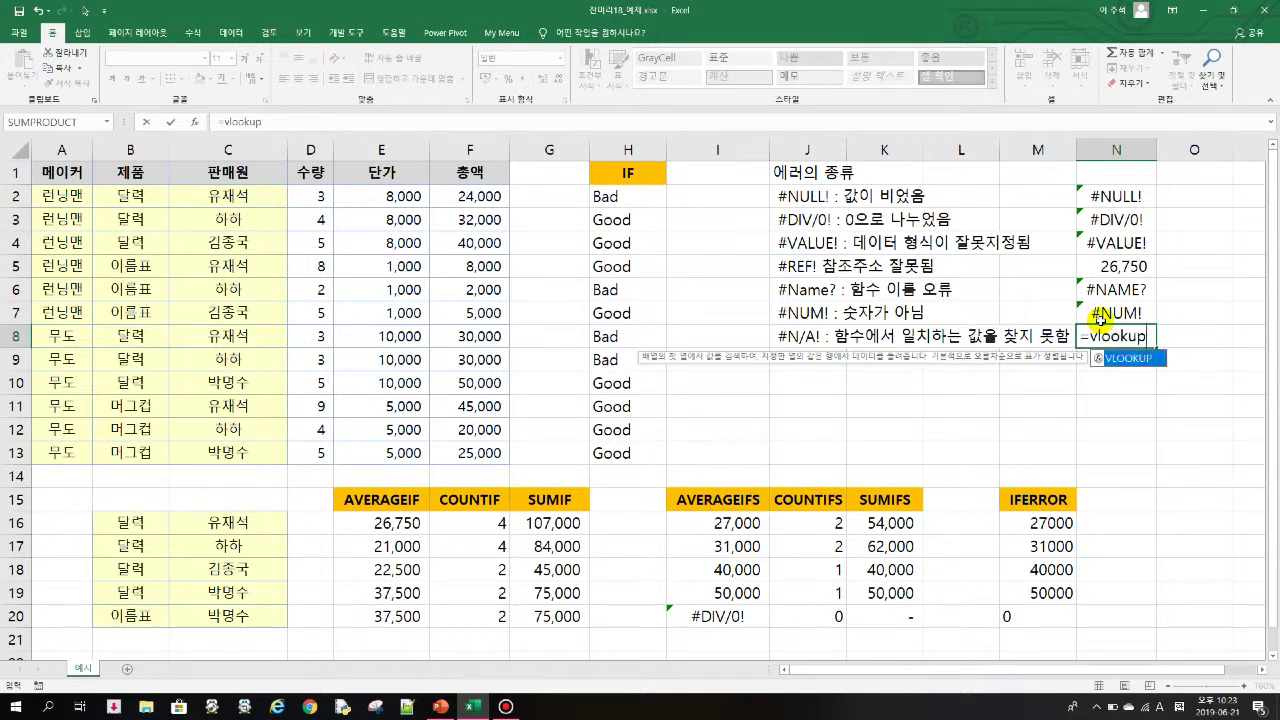
pyautogui.write('(')
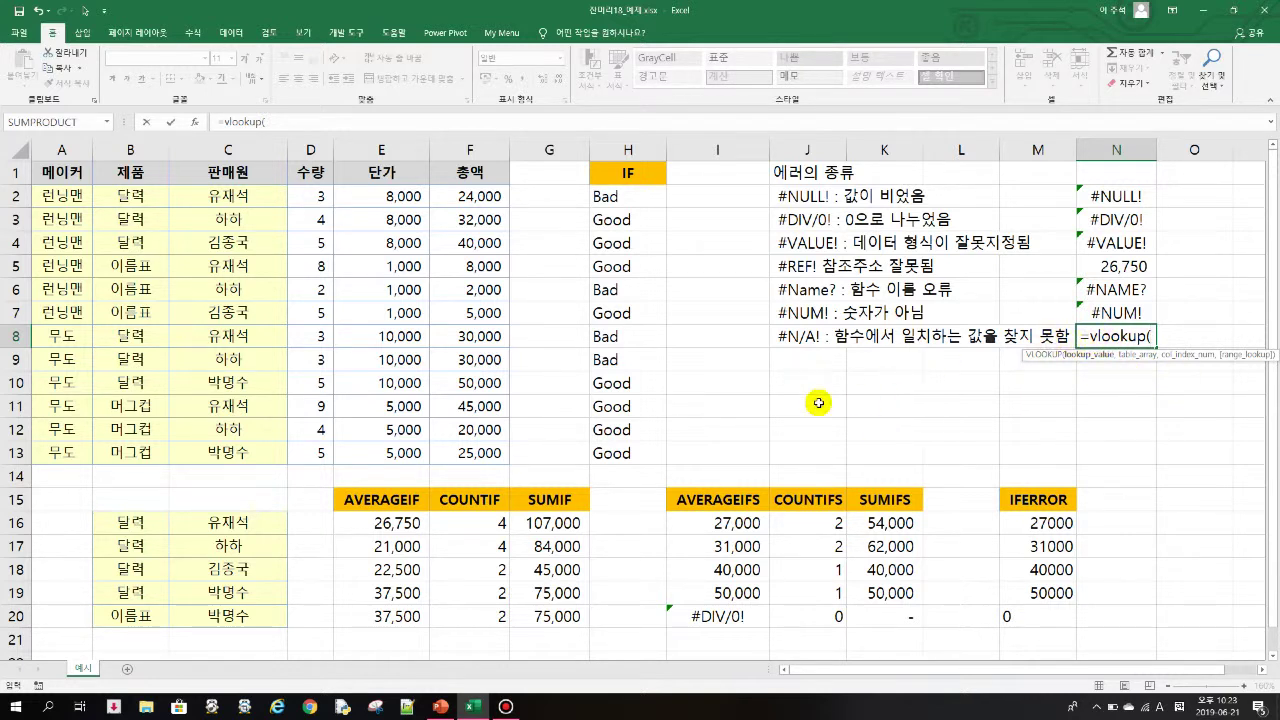
pyautogui.write('"d')
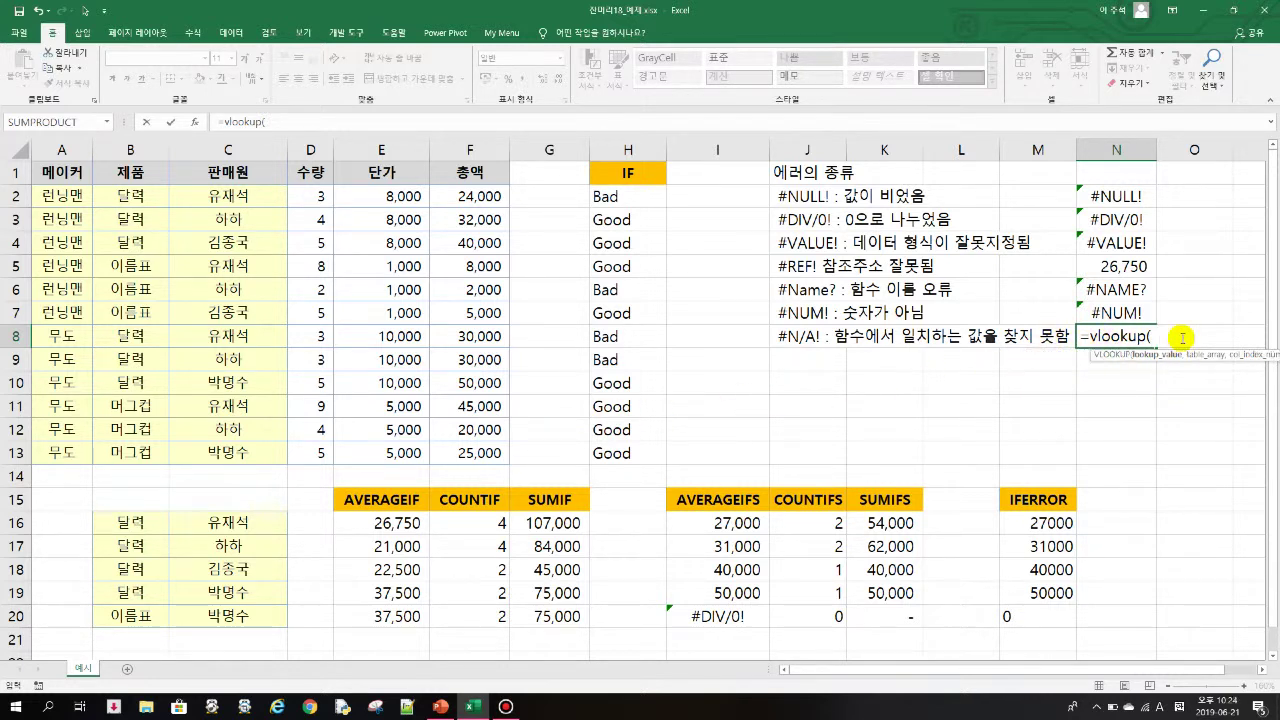
pyautogui.write('재서')
pyautogui.write('",')
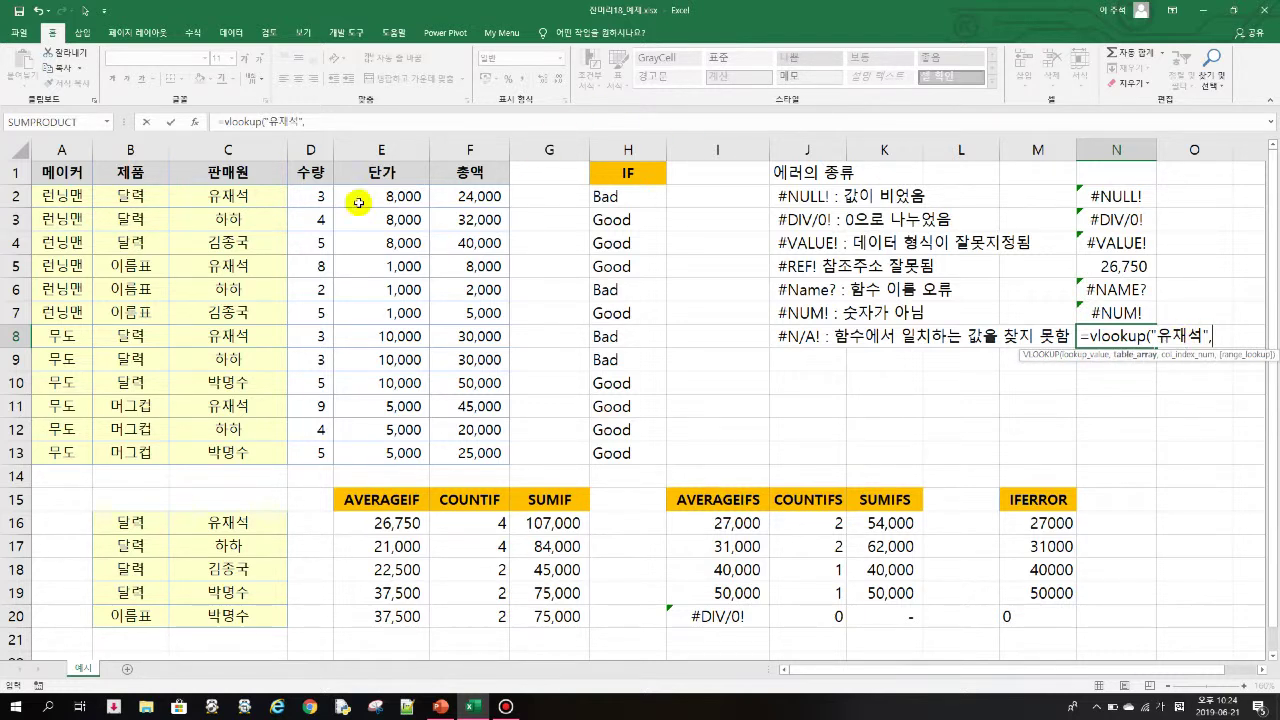
# Step: Complete the N8 formula with the range C2:D13, column index 2 and FALSE, and check its result against D2
pyautogui.moveTo(231, 197); pyautogui.dragTo(314, 454)
pyautogui.write(',')
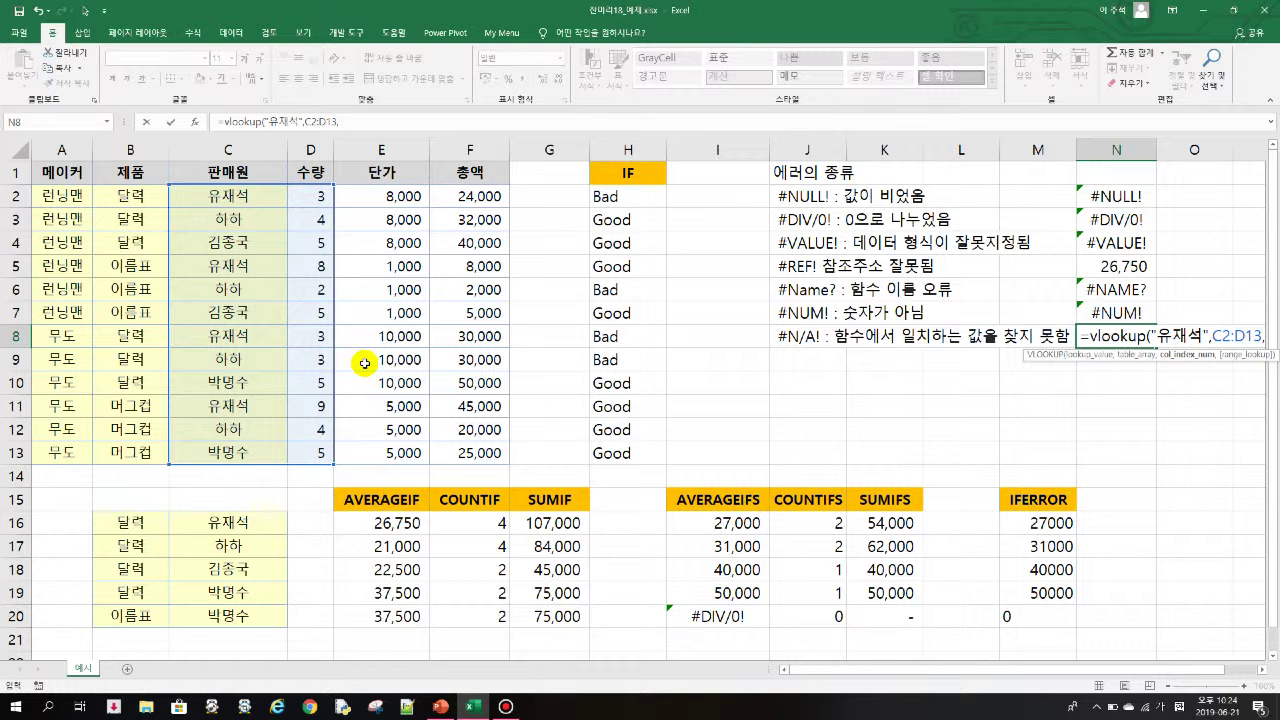
pyautogui.write('2,')
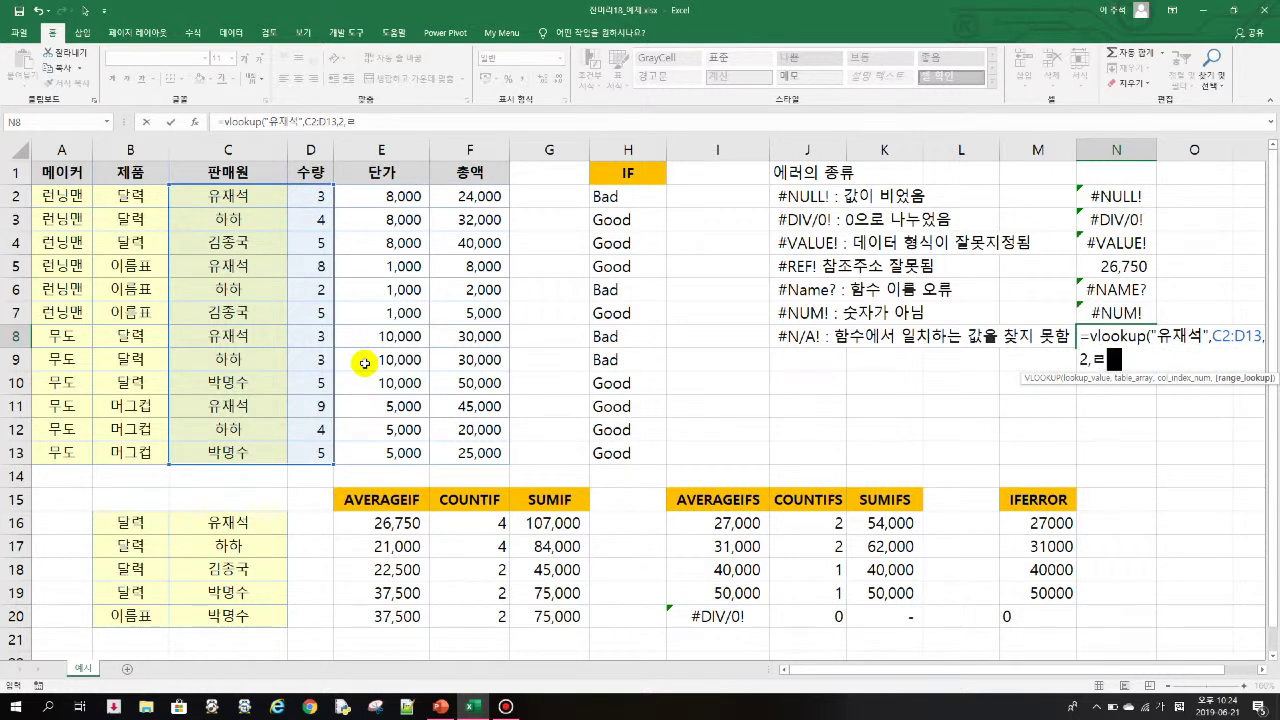
pyautogui.write('false')
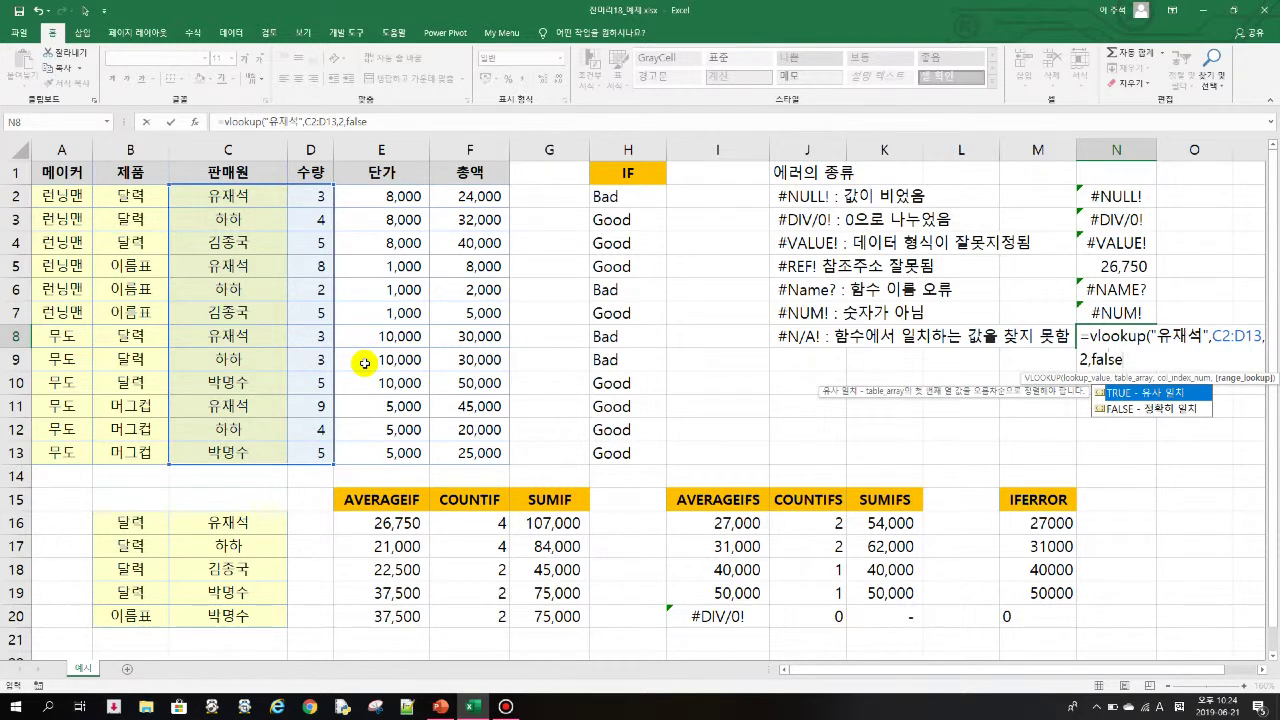
pyautogui.write(')')
pyautogui.hotkey('ctrl', 'Return')
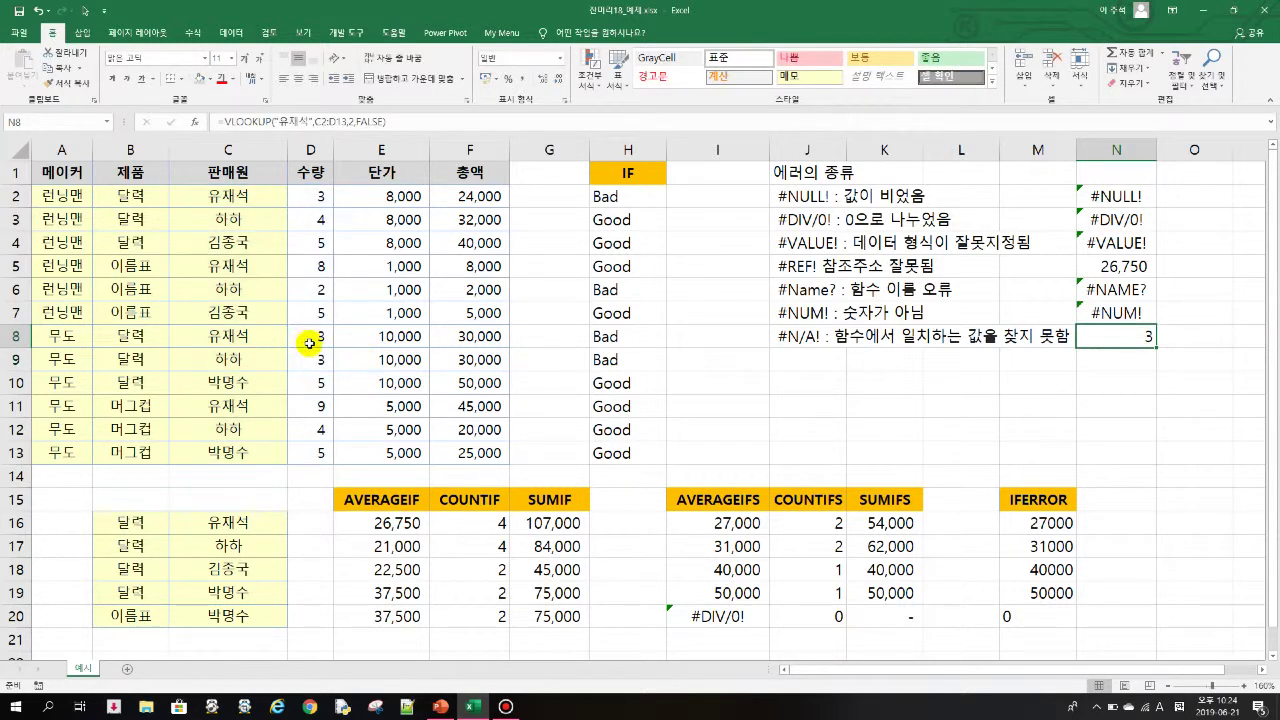
pyautogui.click(320, 198)
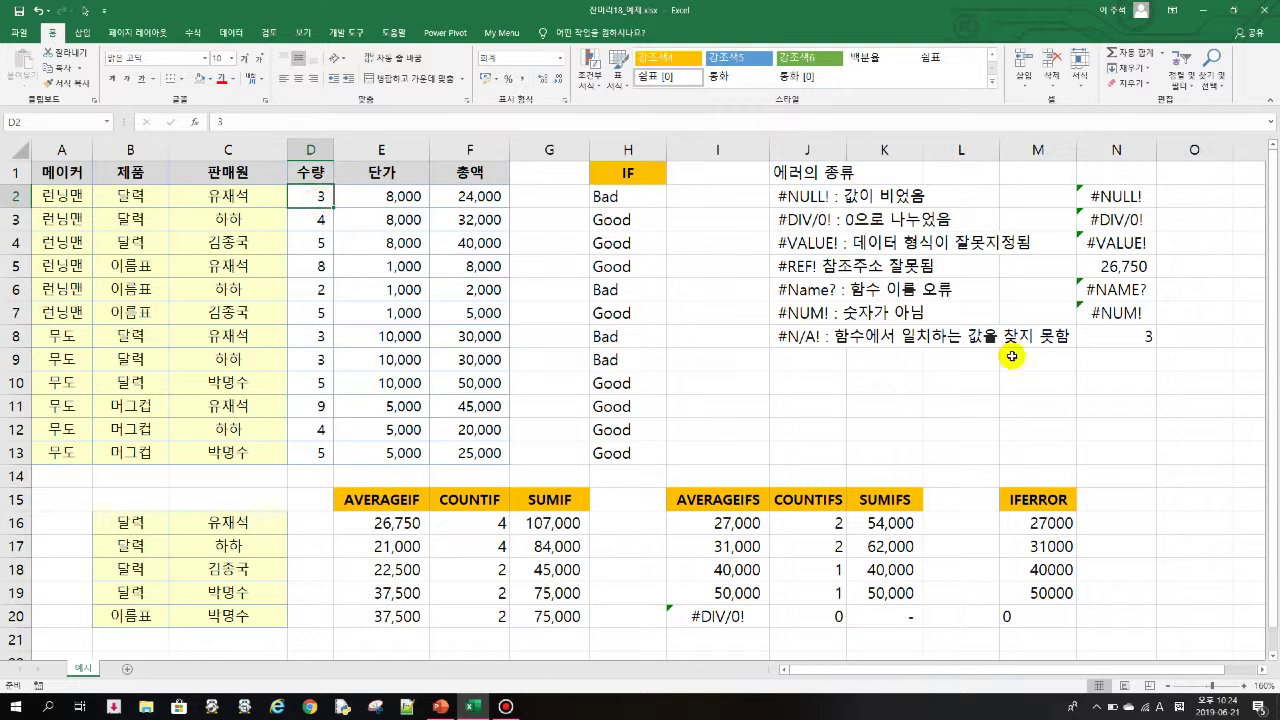
# Step: Replace the lookup value in the N8 VLOOKUP formula with "송지효" as the sample for the #N/A error
pyautogui.click(1116, 336)
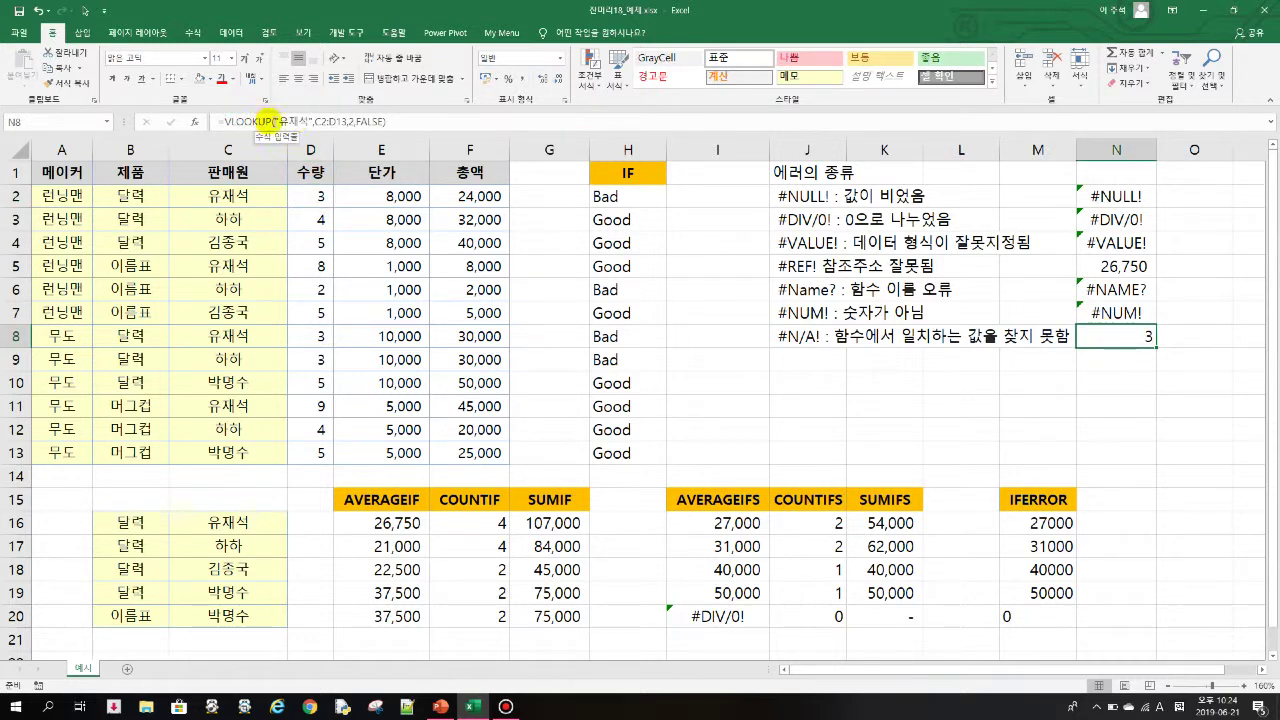
pyautogui.click(270, 120)
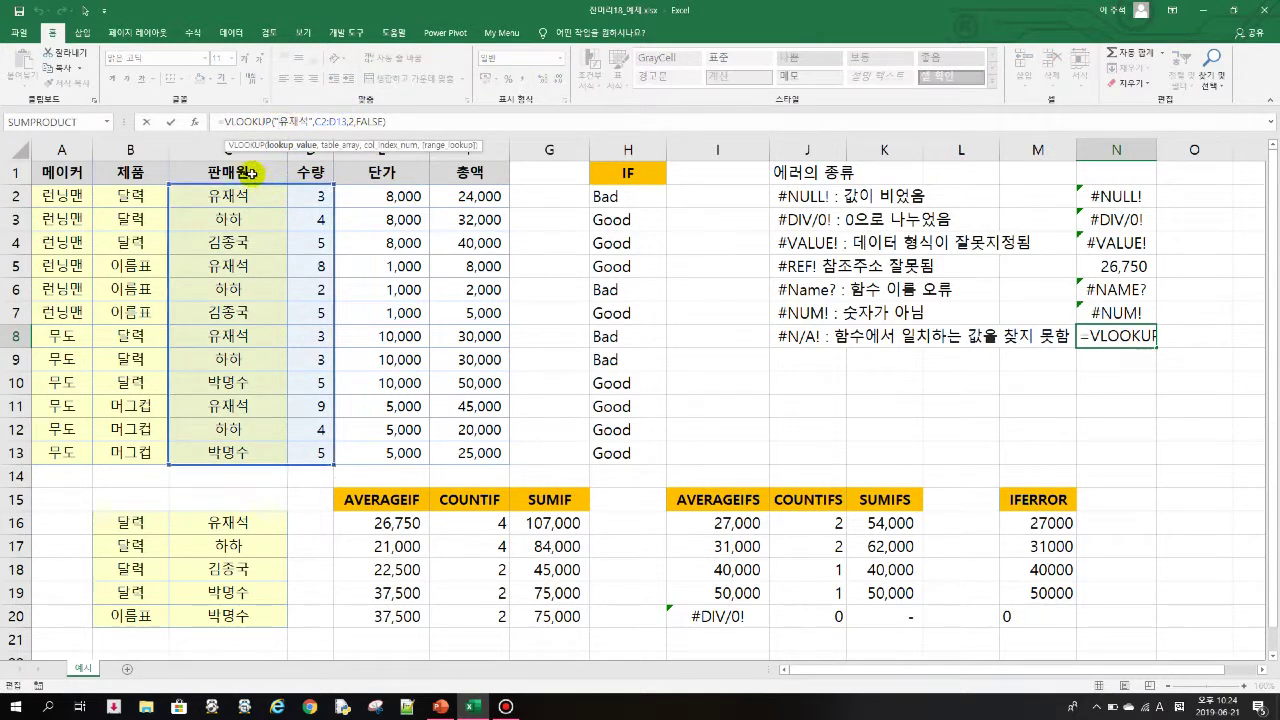
pyautogui.press('BackSpace')
pyautogui.press('BackSpace')
pyautogui.press('BackSpace')
pyautogui.write('송지효')
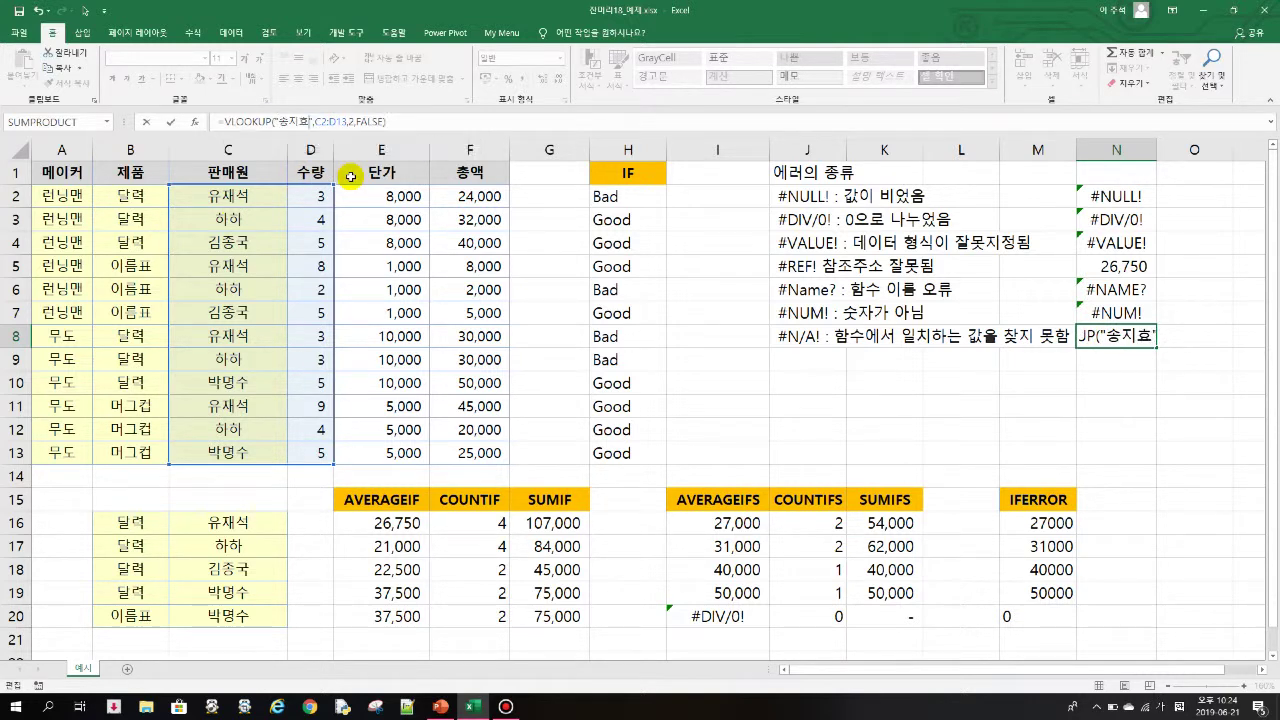
pyautogui.press('Return')
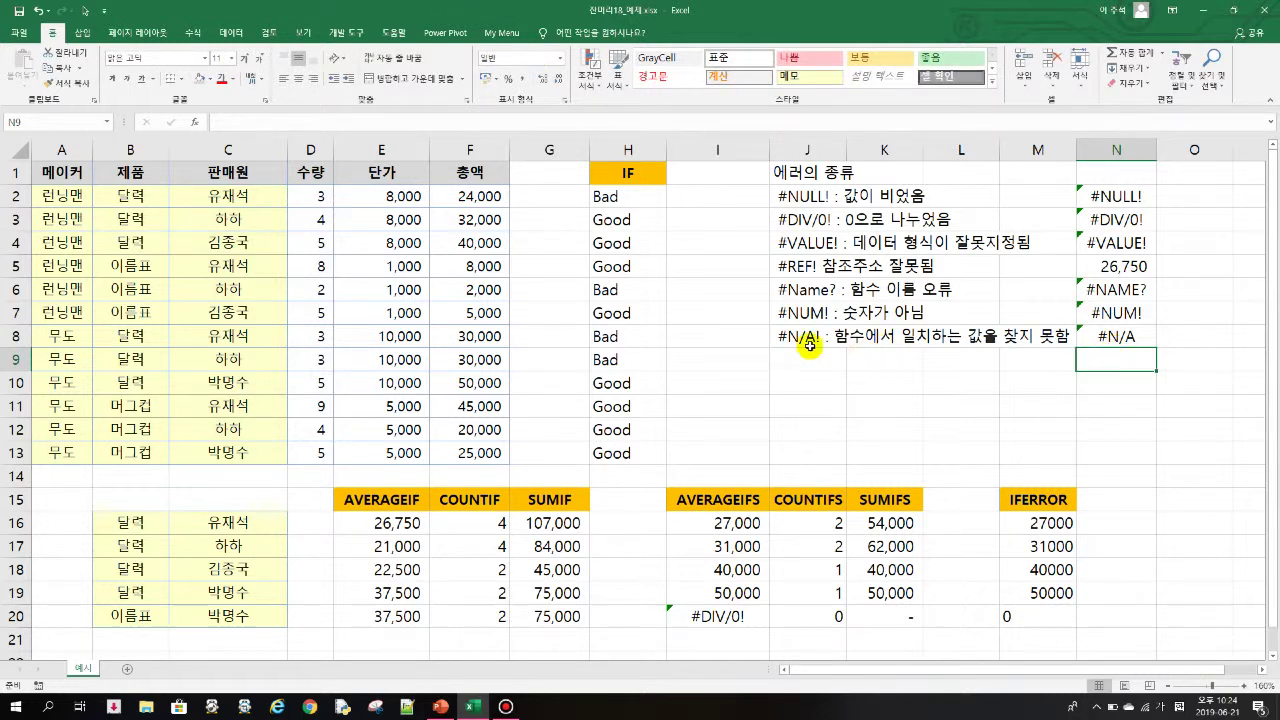
pyautogui.click(1110, 335)
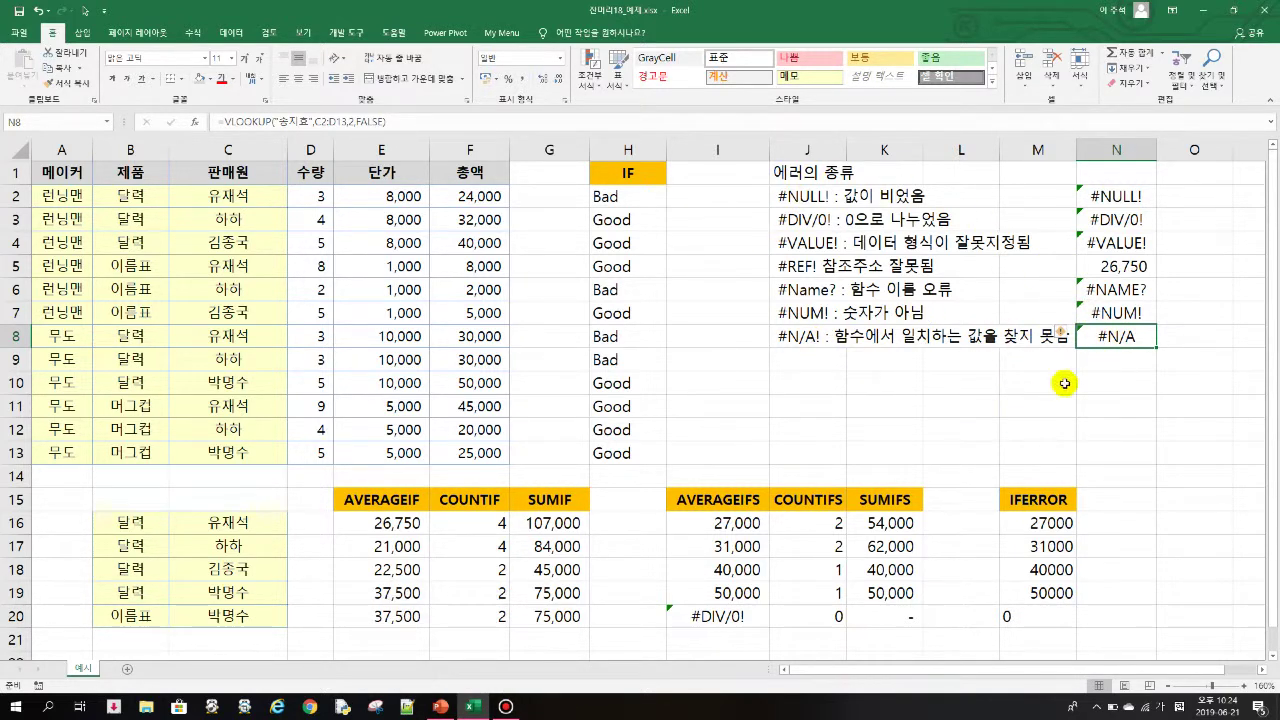
# Step: Switch to the PowerPoint presentation and select the text box listing the error types on slide 2
pyautogui.click(440, 706)
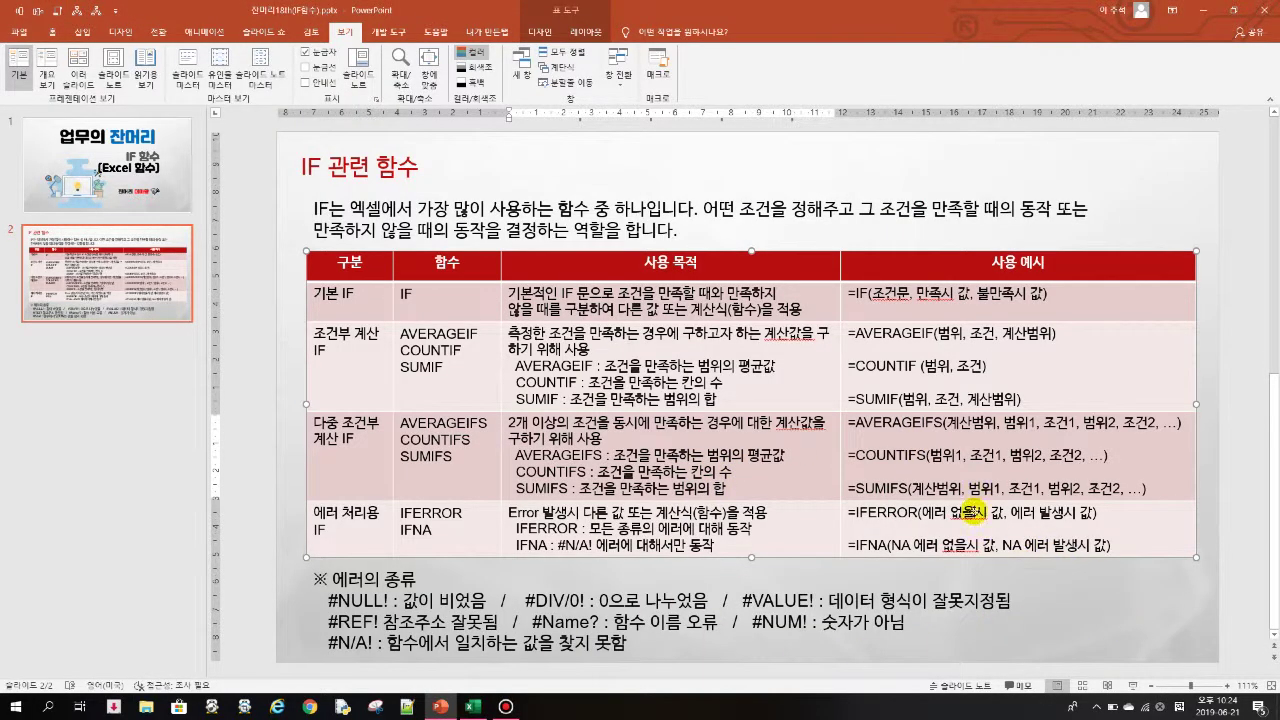
pyautogui.click(1018, 565)
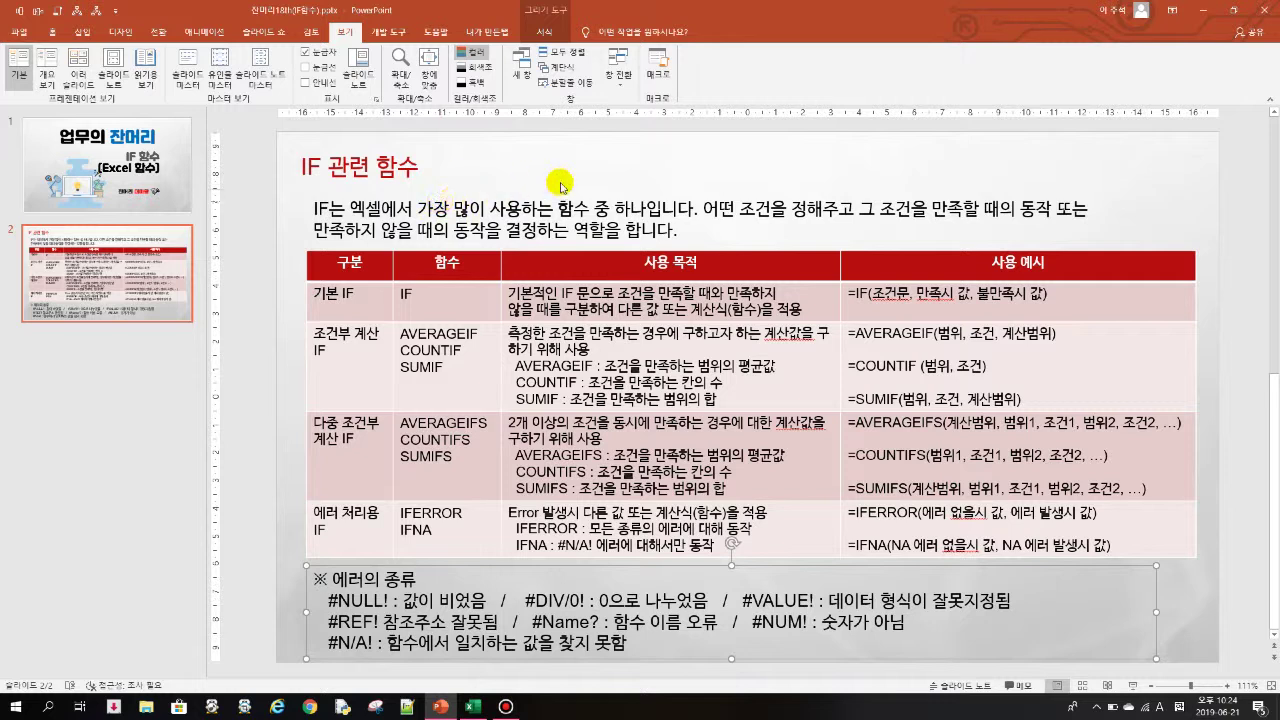